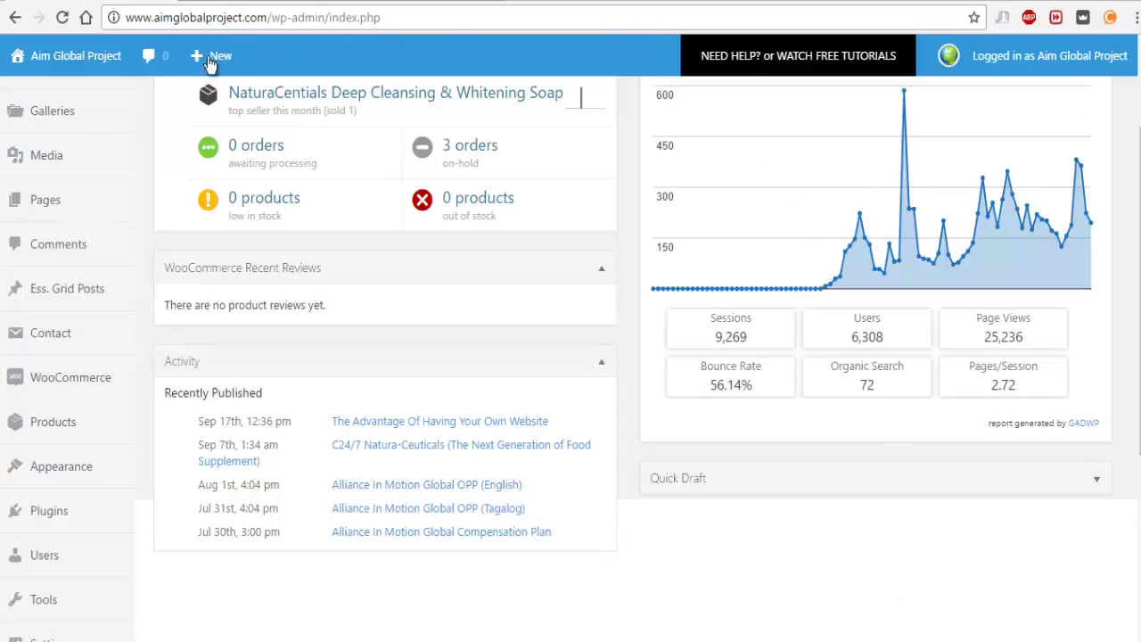
# Step: Start a new blog post from the site's admin dashboard
pyautogui.moveTo(215, 57)
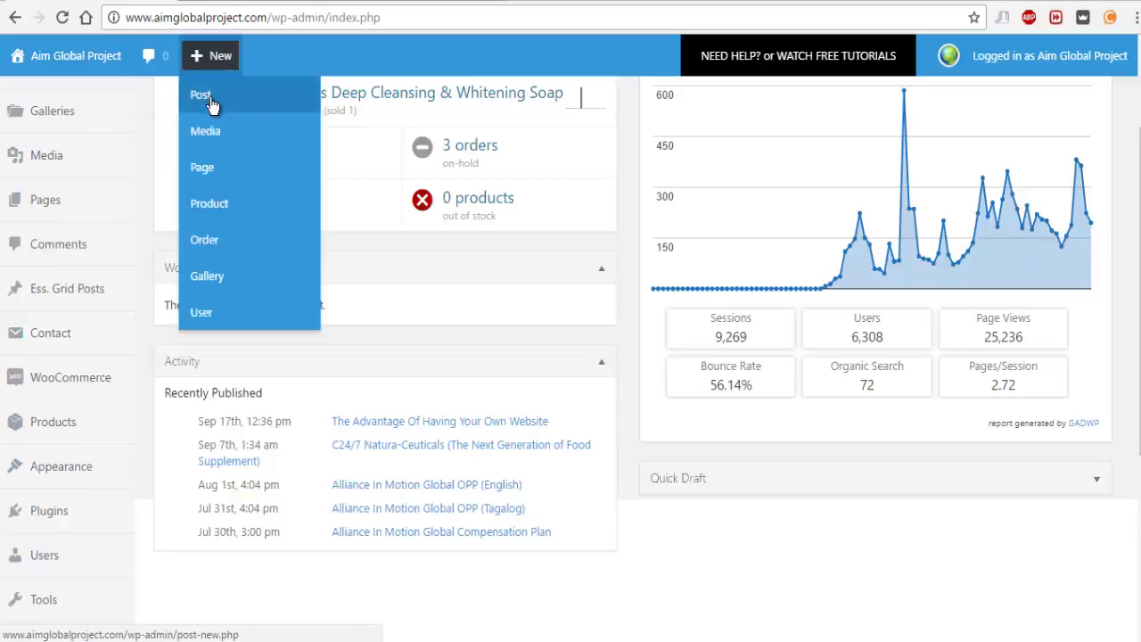
pyautogui.click(208, 98)
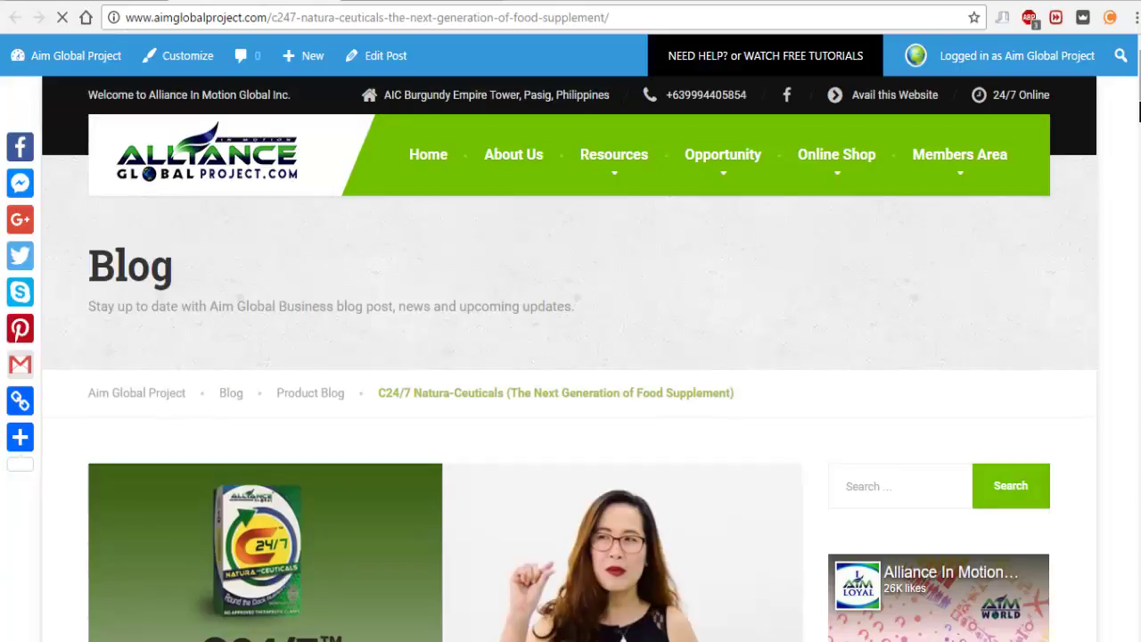
# Step: Look through the published C24/7 Natura-Ceuticals article, from its header image down through the ingredients and the numbered list of conditions
pyautogui.scroll(-3, 570, 356)
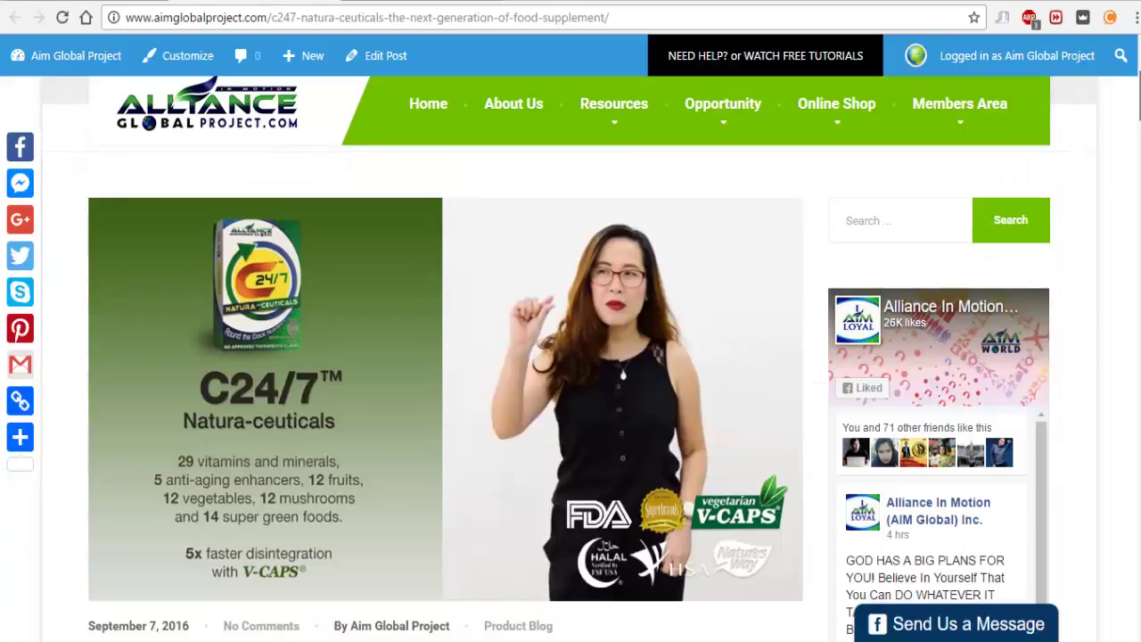
pyautogui.scroll(-3, 571, 356)
pyautogui.scroll(-5, 570, 356)
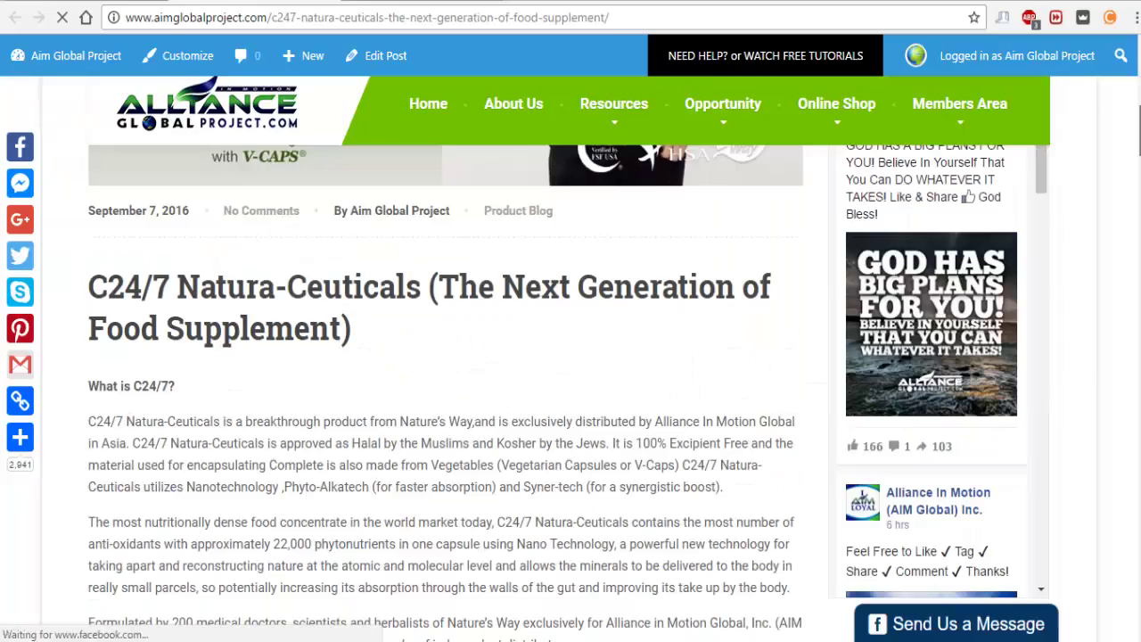
pyautogui.scroll(-12, 570, 357)
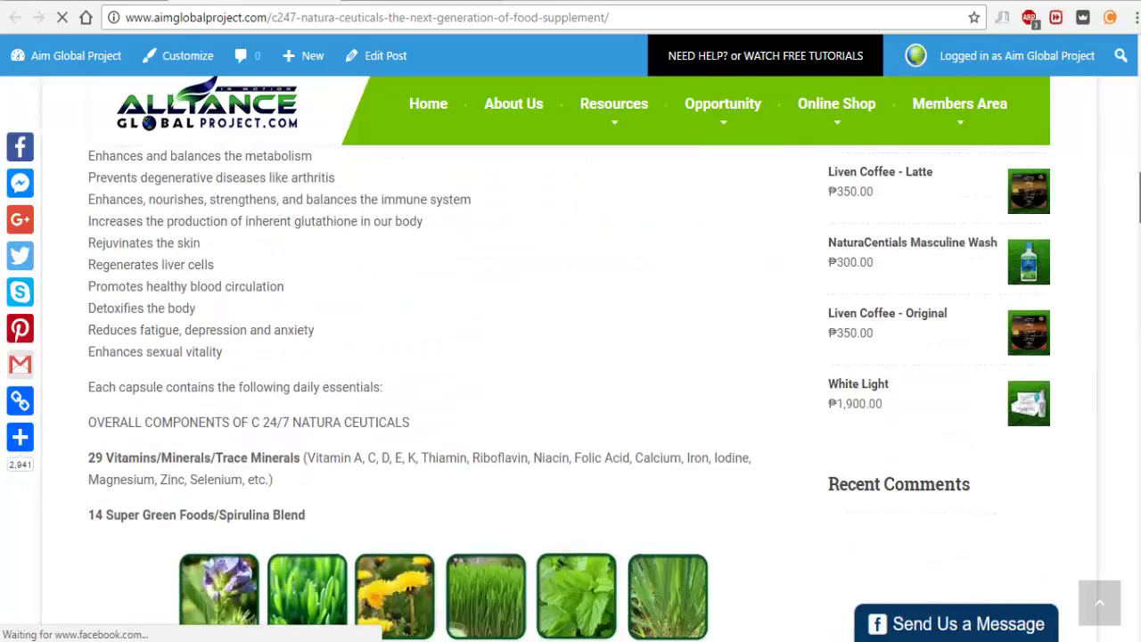
pyautogui.scroll(-20, 570, 357)
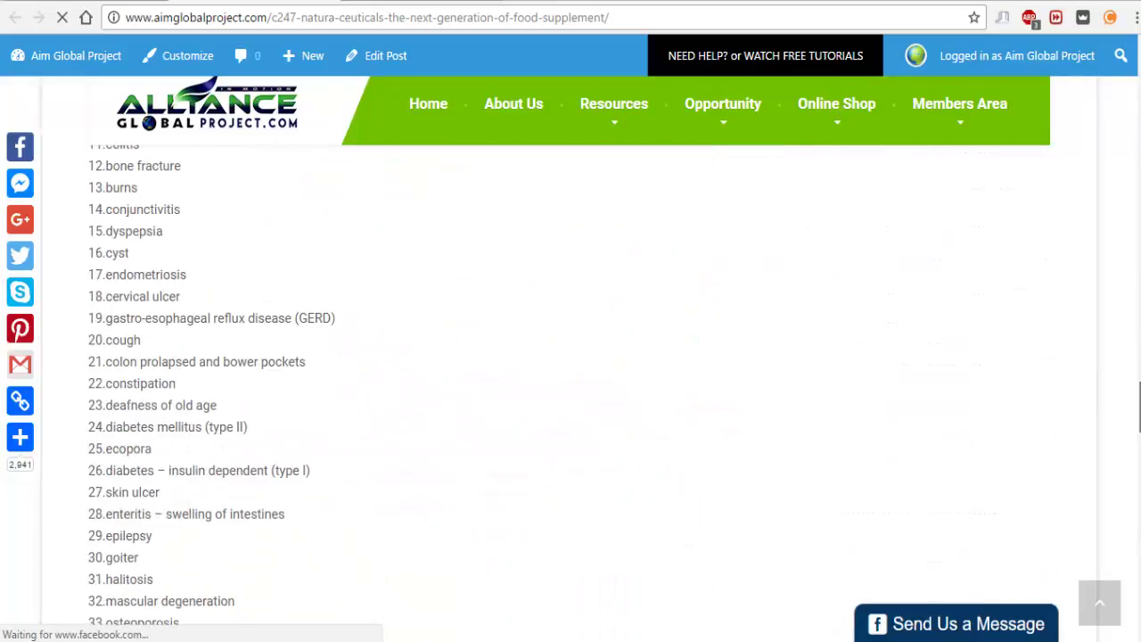
pyautogui.scroll(-3, 570, 357)
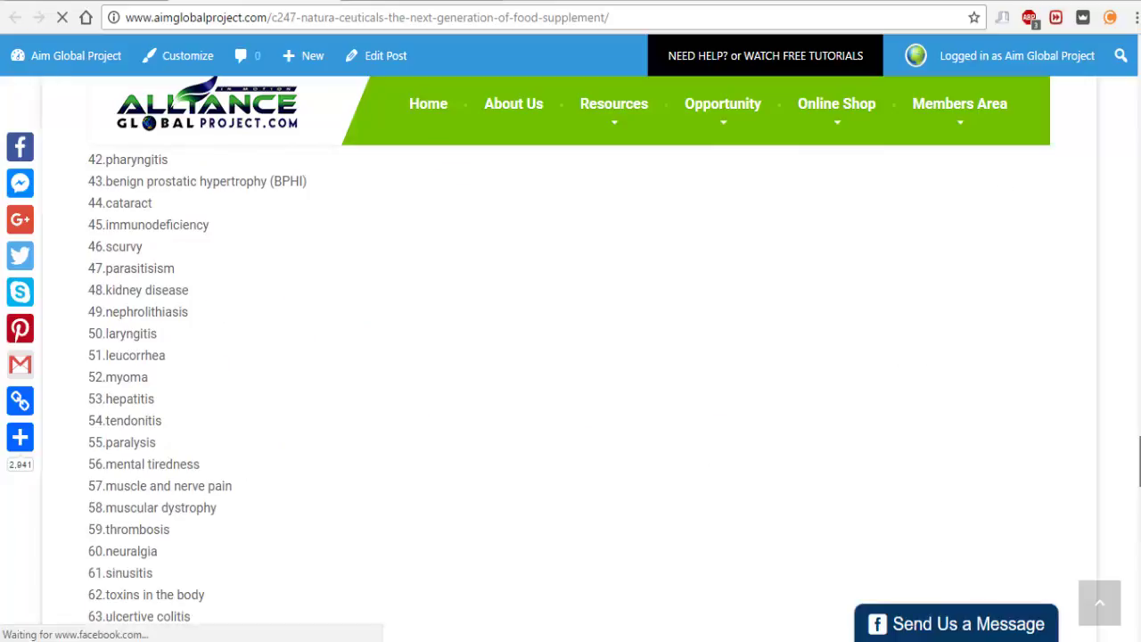
pyautogui.scroll(-10, 570, 357)
pyautogui.moveTo(1139, 606); pyautogui.dragTo(1139, 100)
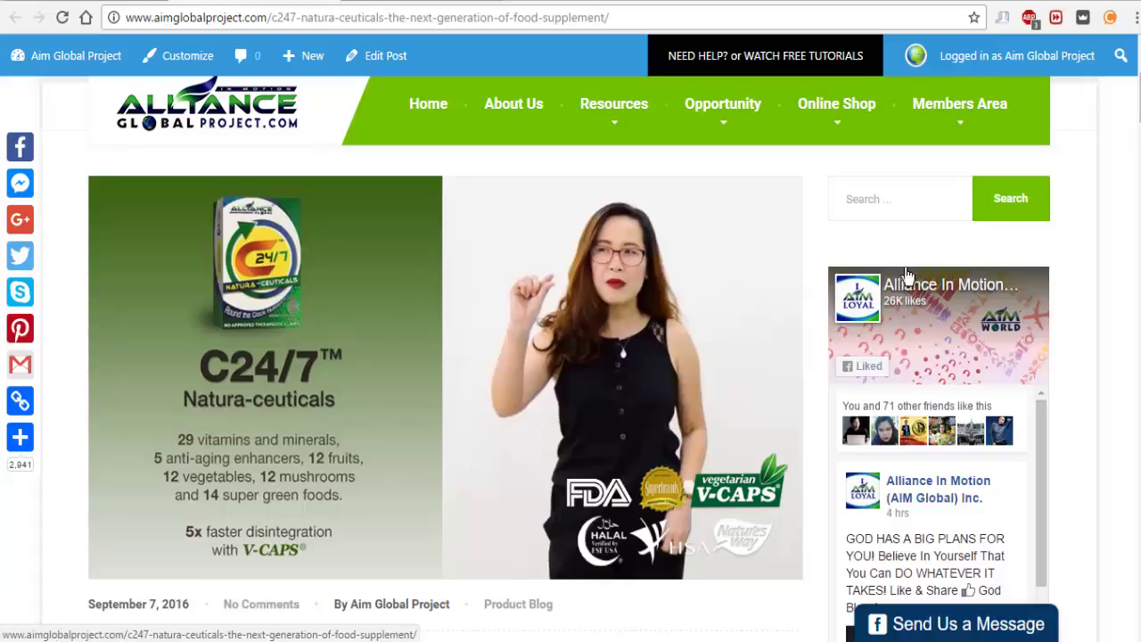
# Step: Examine the published article's title, introductory paragraphs and health benefits section
pyautogui.scroll(-4, 885, 240)
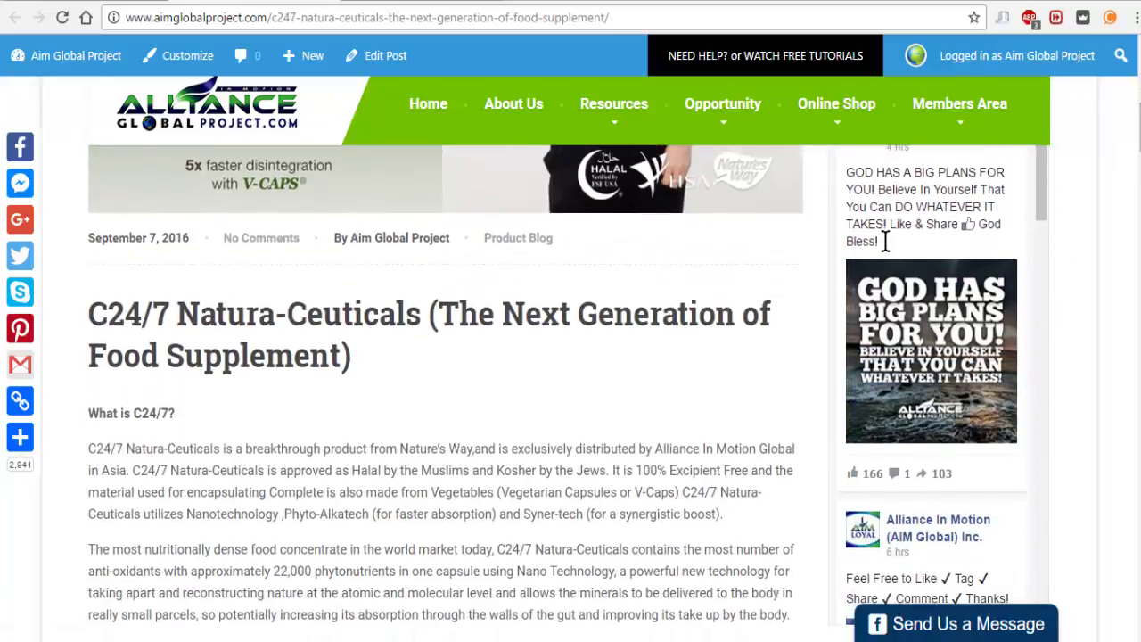
pyautogui.moveTo(90, 310); pyautogui.dragTo(376, 366)
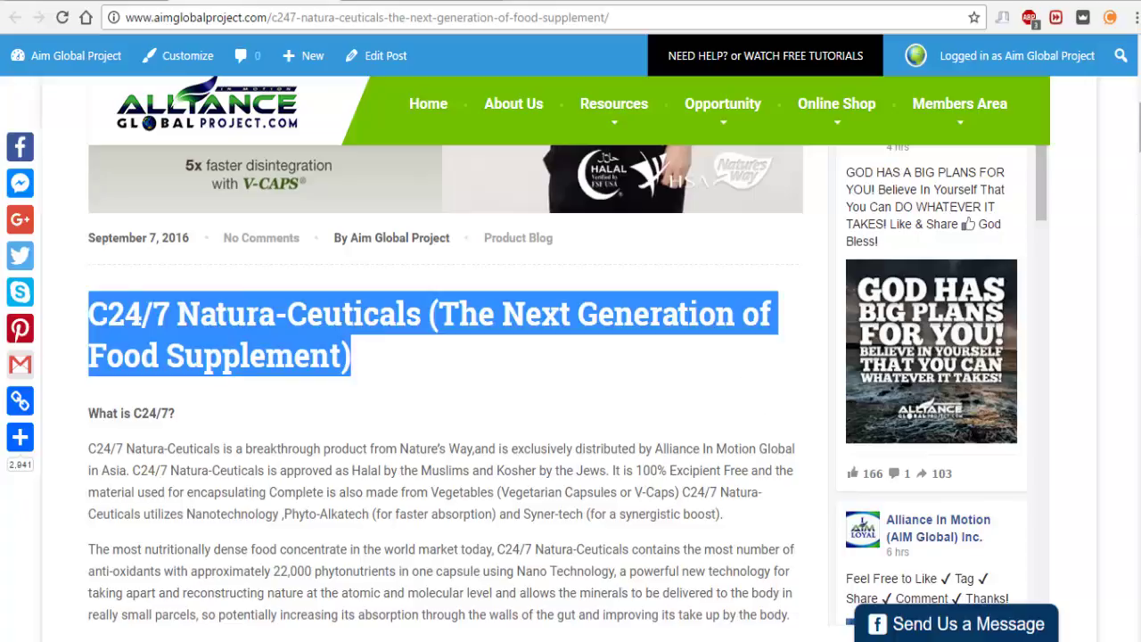
pyautogui.scroll(-3, 222, 294)
pyautogui.moveTo(214, 295); pyautogui.dragTo(321, 373)
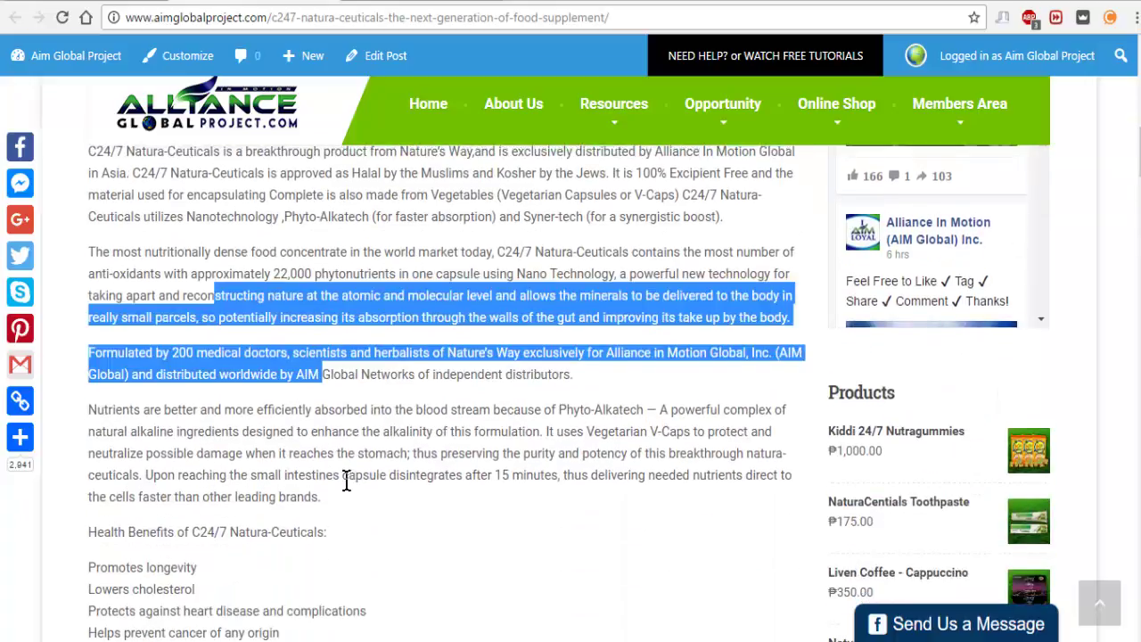
pyautogui.scroll(2, 272, 377)
pyautogui.scroll(-6, 267, 395)
pyautogui.scroll(2, 268, 395)
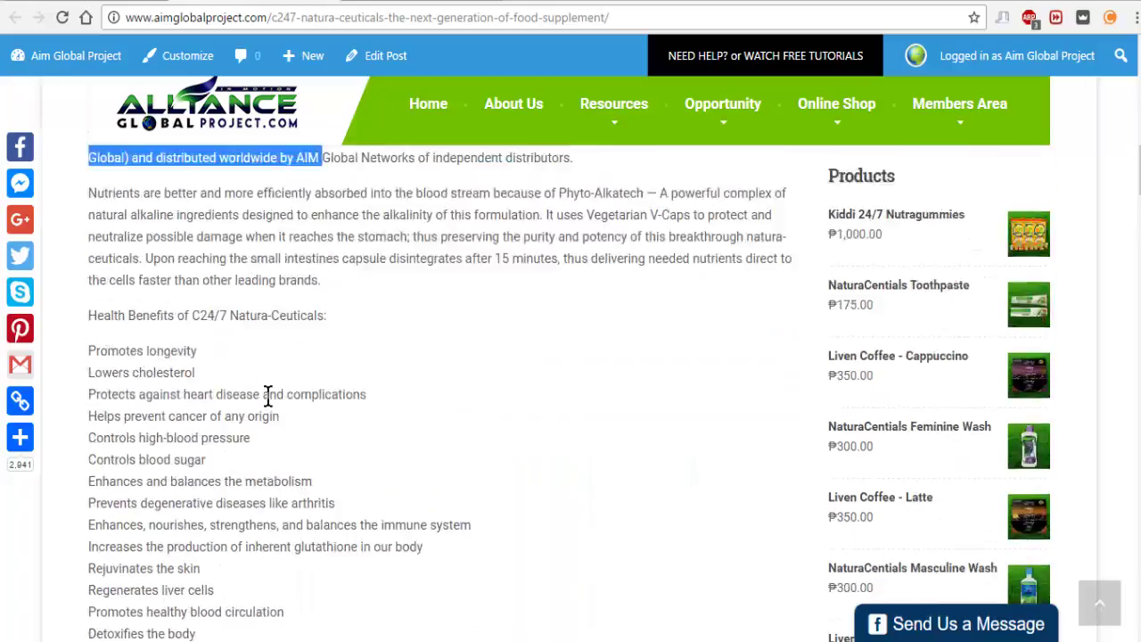
pyautogui.scroll(5, 267, 395)
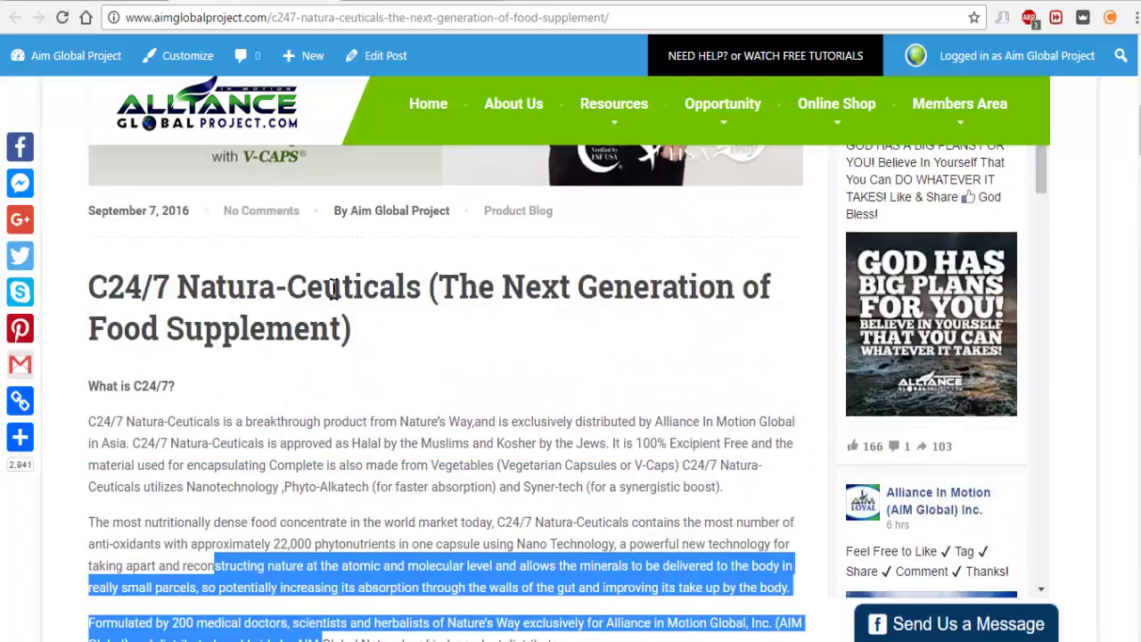
pyautogui.click(343, 321)
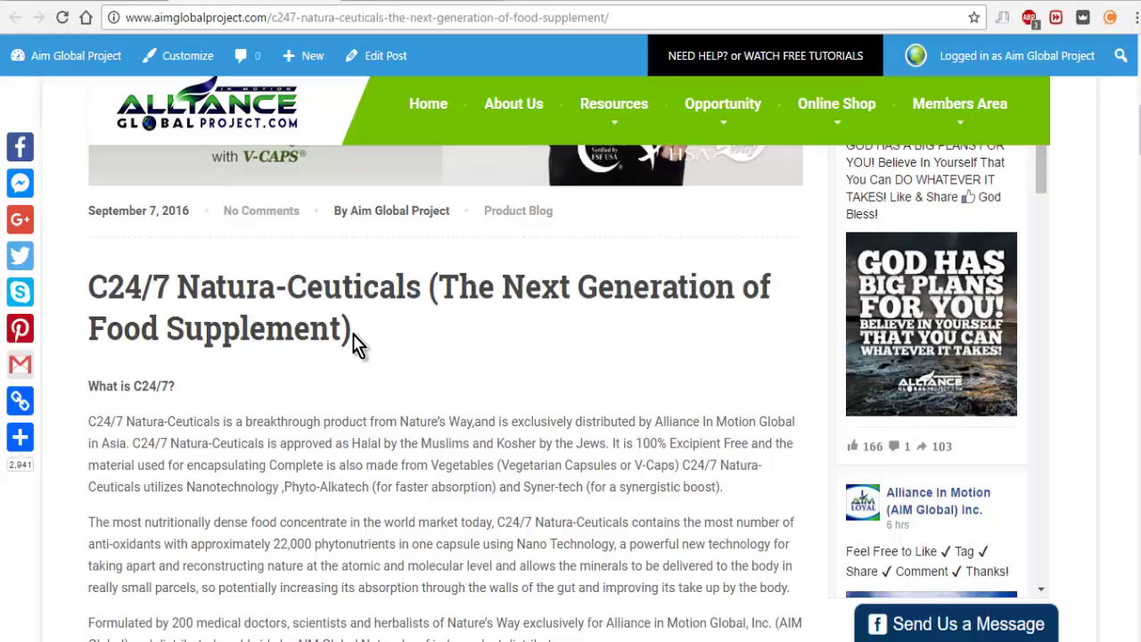
# Step: Copy the published article's title, "C24/7 Natura-Ceuticals (The Next Generation of Food Supplement)", and paste it as the new post's title
pyautogui.doubleClick(104, 284)
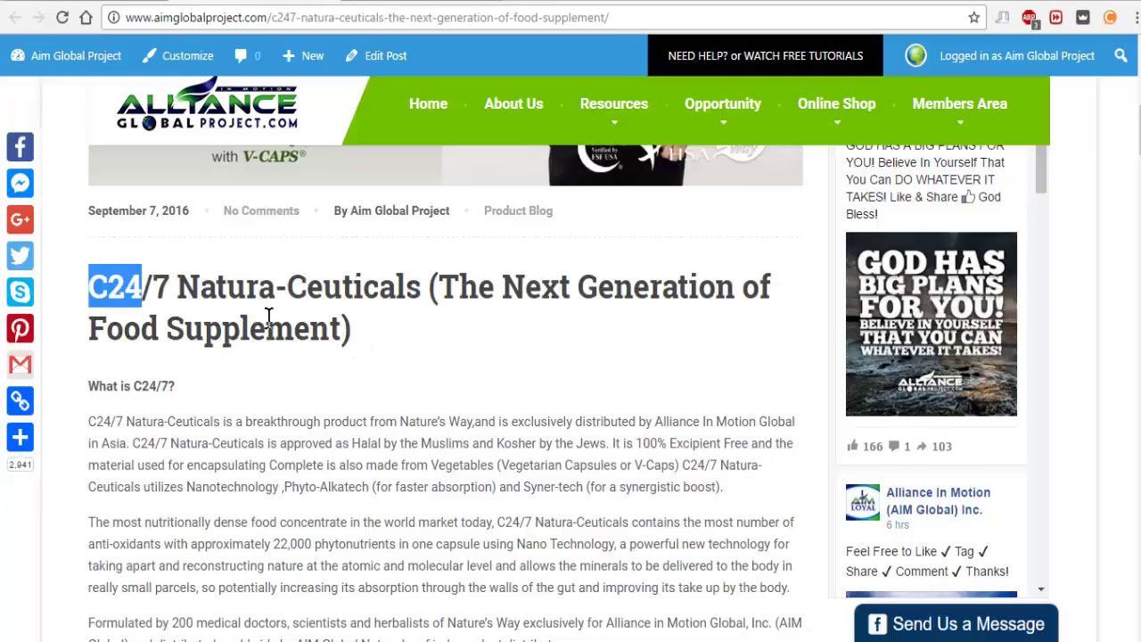
pyautogui.moveTo(269, 316); pyautogui.dragTo(363, 339)
pyautogui.rightClick(331, 341)
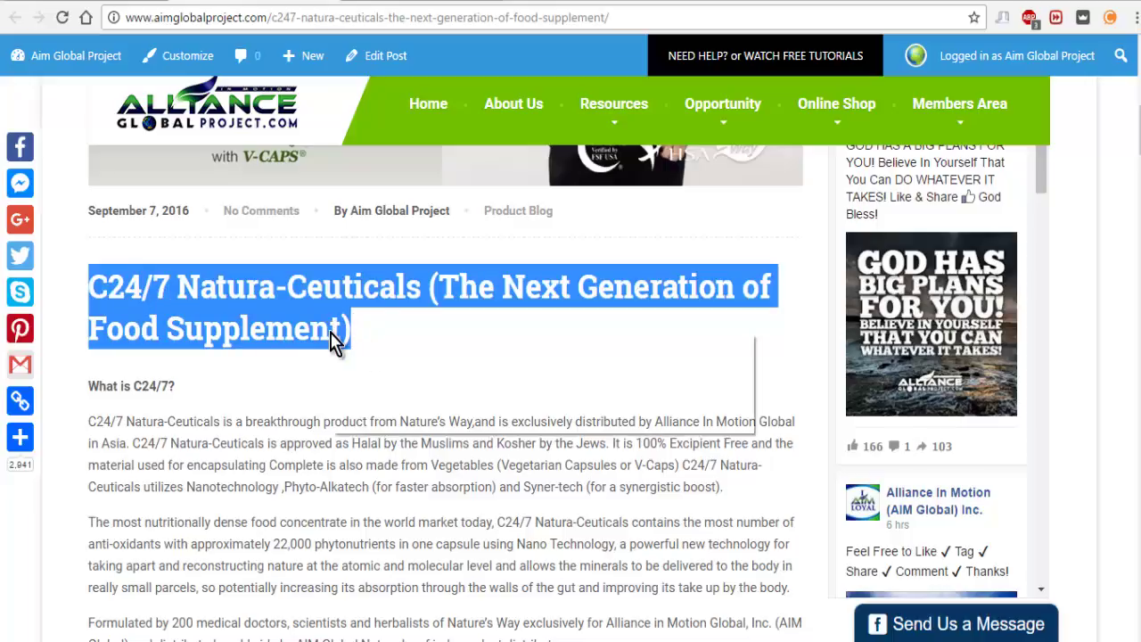
pyautogui.click(352, 346)
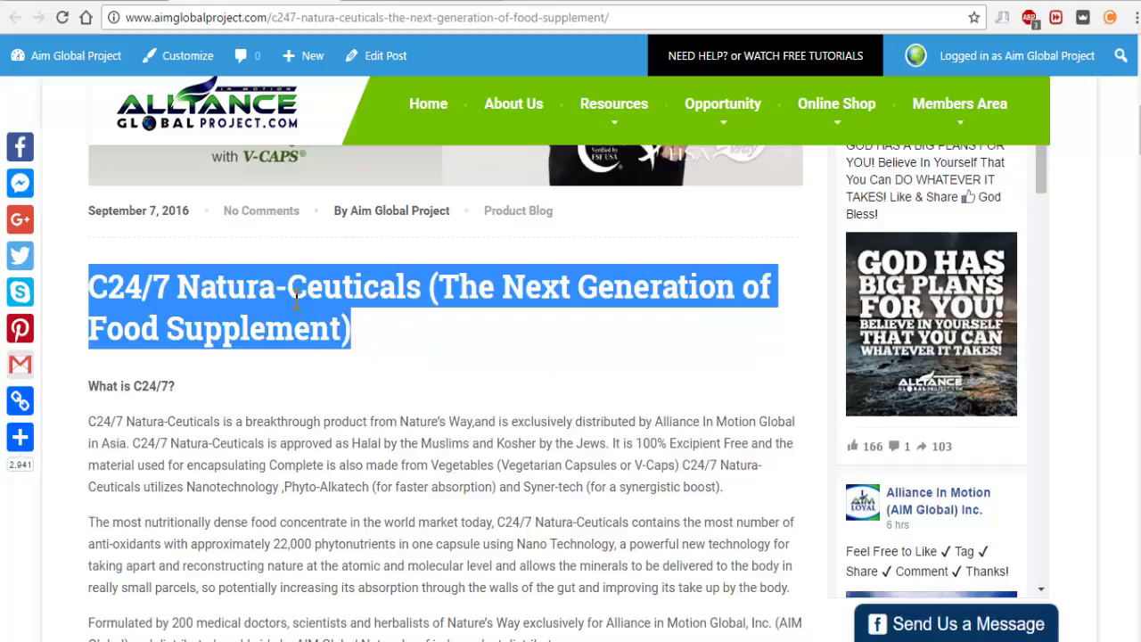
pyautogui.click(114, 3)
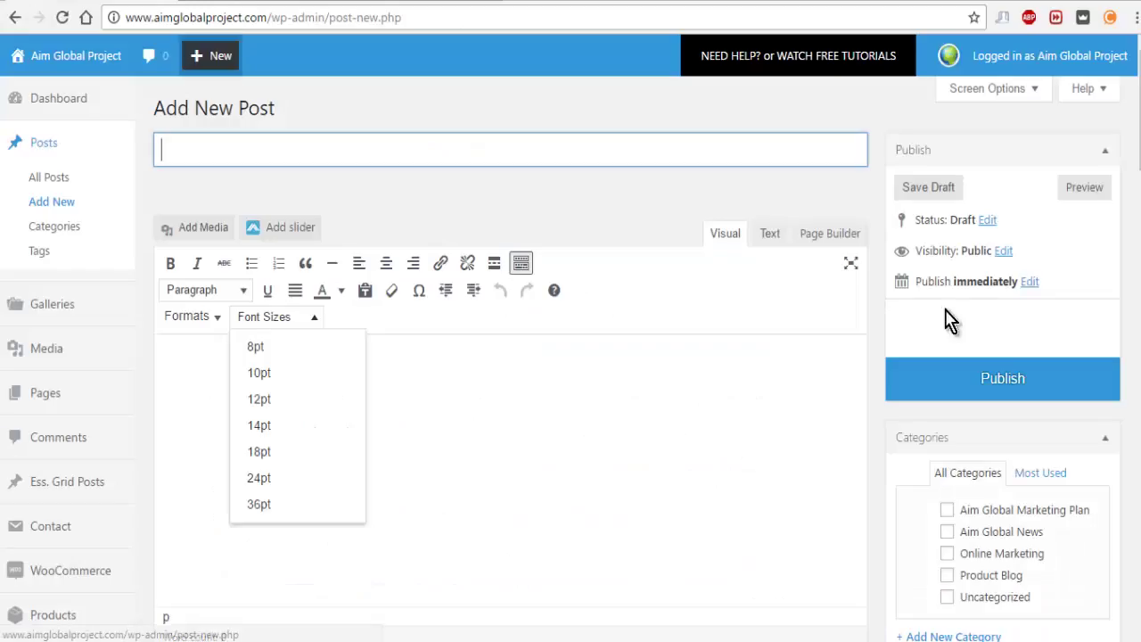
pyautogui.rightClick(283, 150)
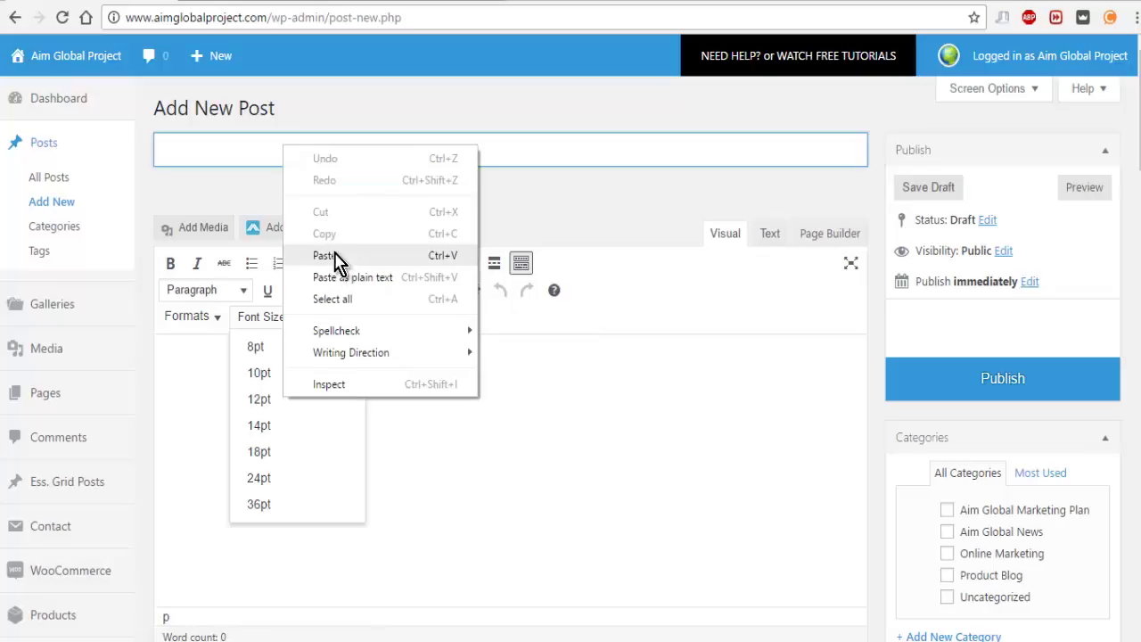
pyautogui.click(337, 258)
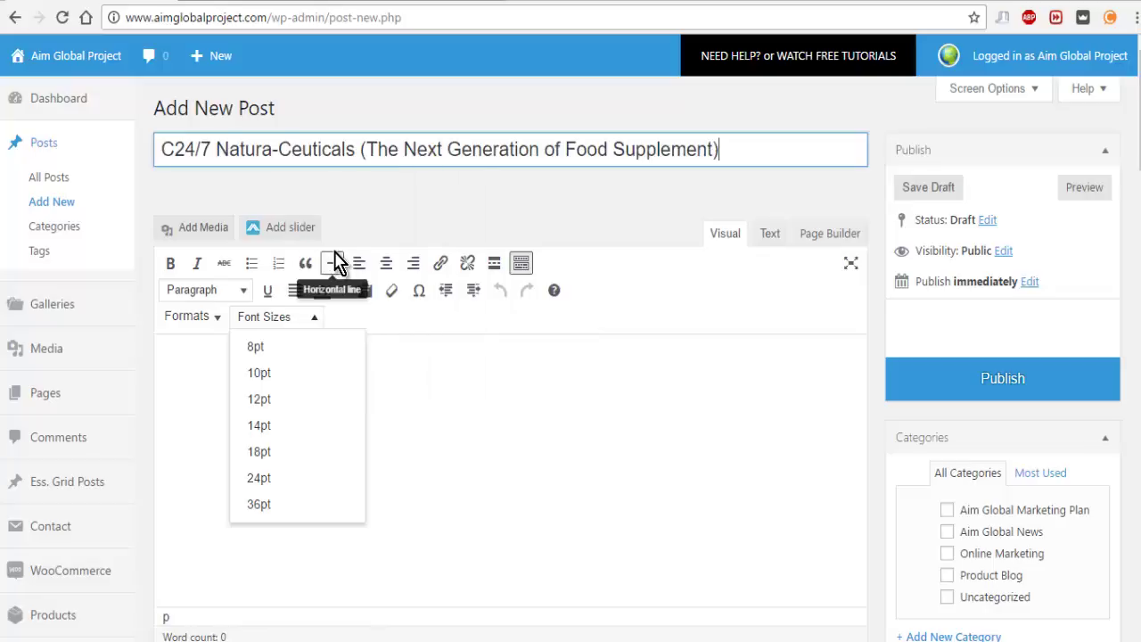
pyautogui.click(517, 486)
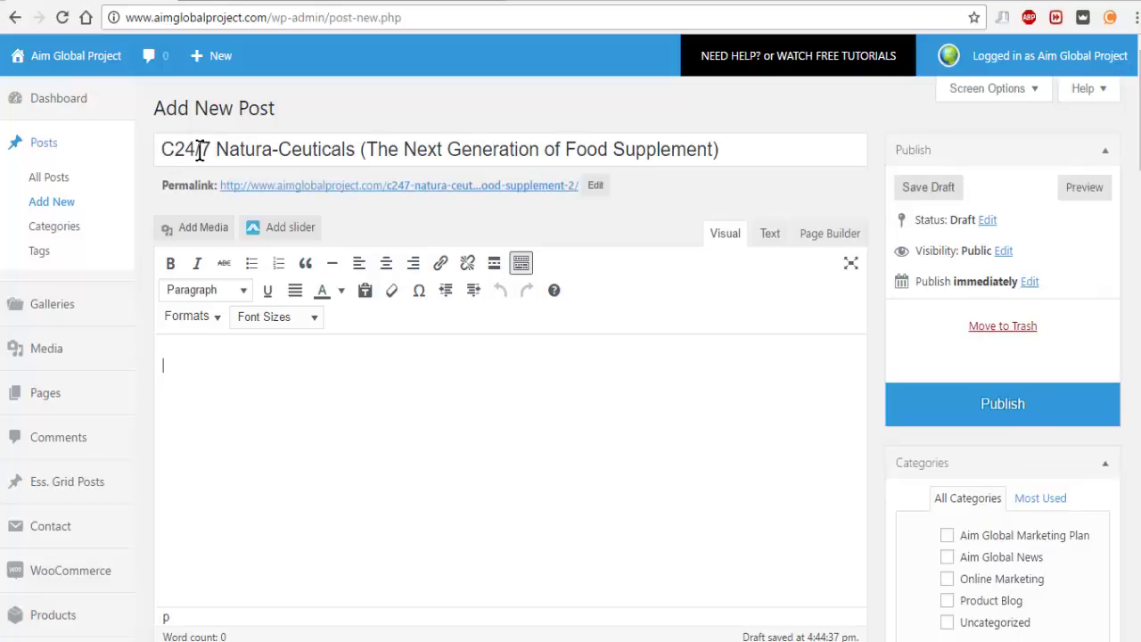
pyautogui.moveTo(160, 149); pyautogui.dragTo(185, 149)
pyautogui.moveTo(274, 149); pyautogui.dragTo(739, 145)
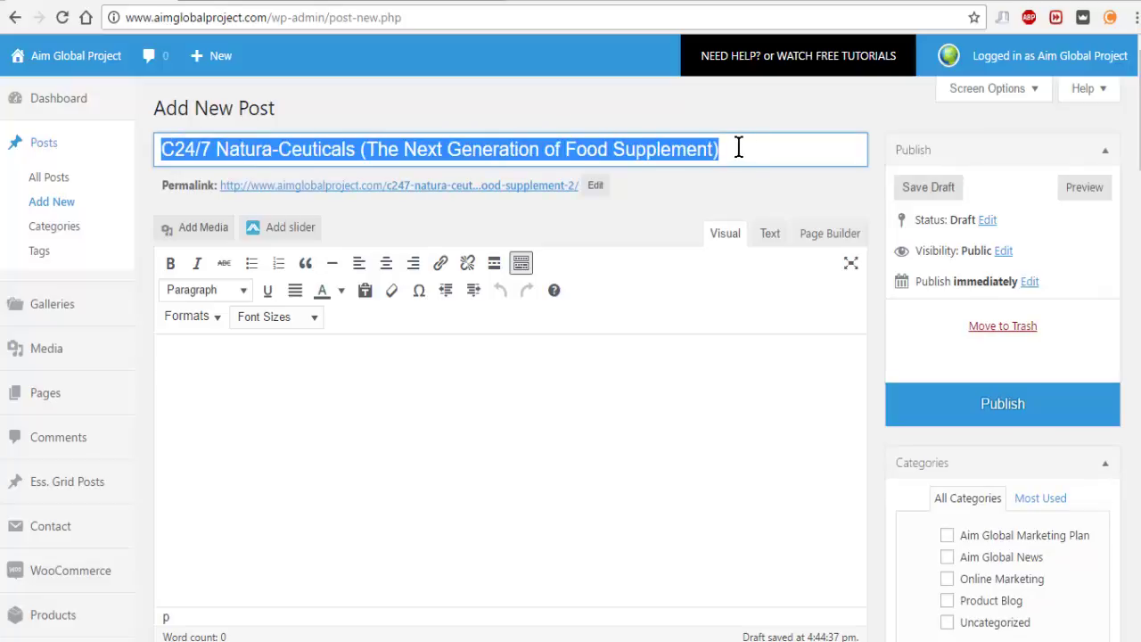
pyautogui.click(723, 149)
pyautogui.click(576, 392)
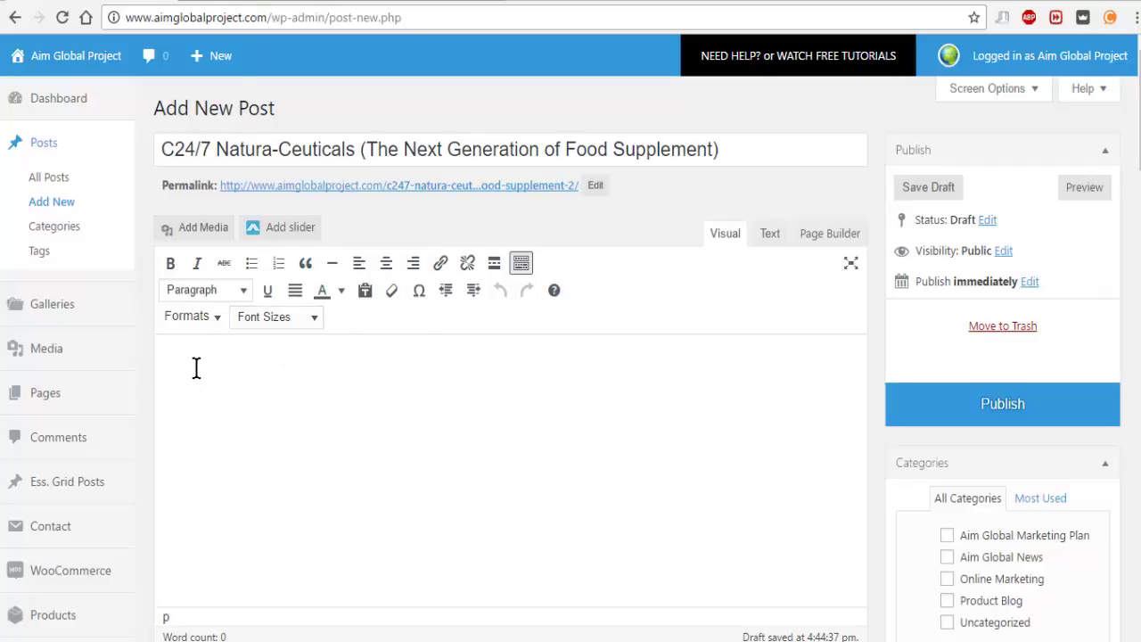
pyautogui.scroll(-2, 297, 396)
pyautogui.scroll(2, 268, 392)
pyautogui.scroll(-2, 267, 390)
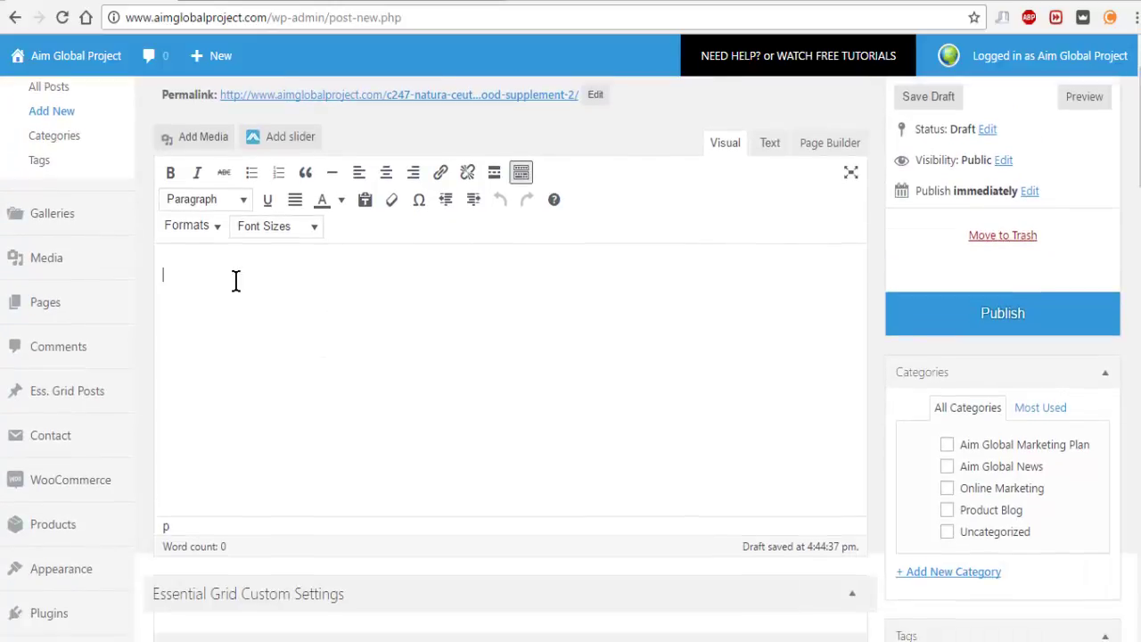
# Step: Copy the published article's body, starting at "What is C24/7?", and paste it with its formatting into the new post's content
pyautogui.click(266, 7)
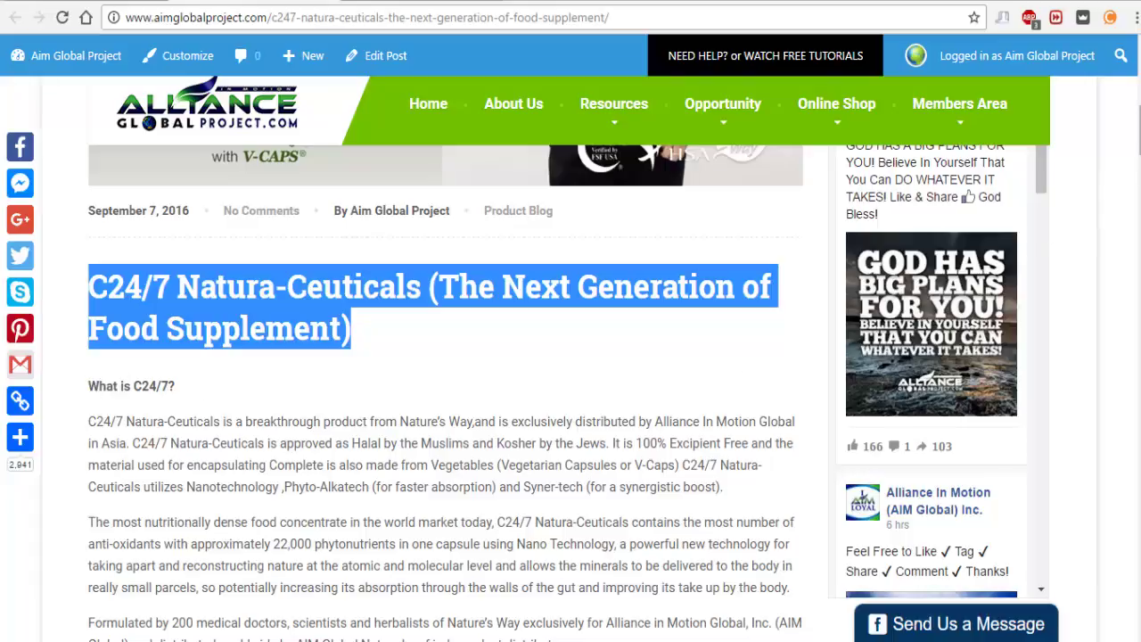
pyautogui.scroll(-2, 1050, 239)
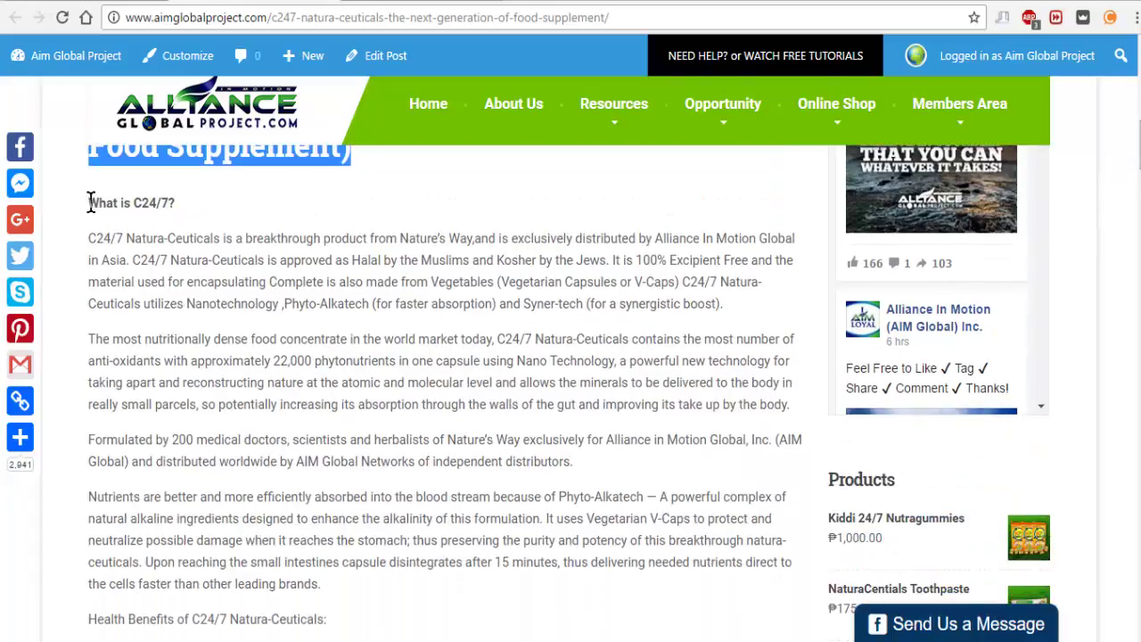
pyautogui.moveTo(90, 201); pyautogui.dragTo(223, 637)
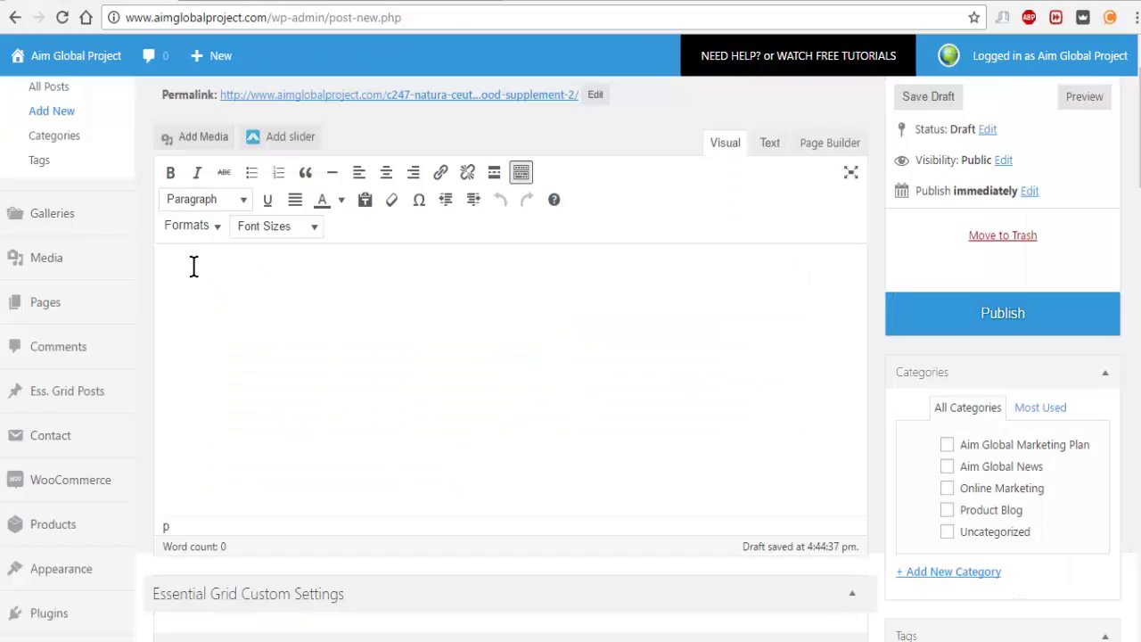
pyautogui.rightClick(200, 282)
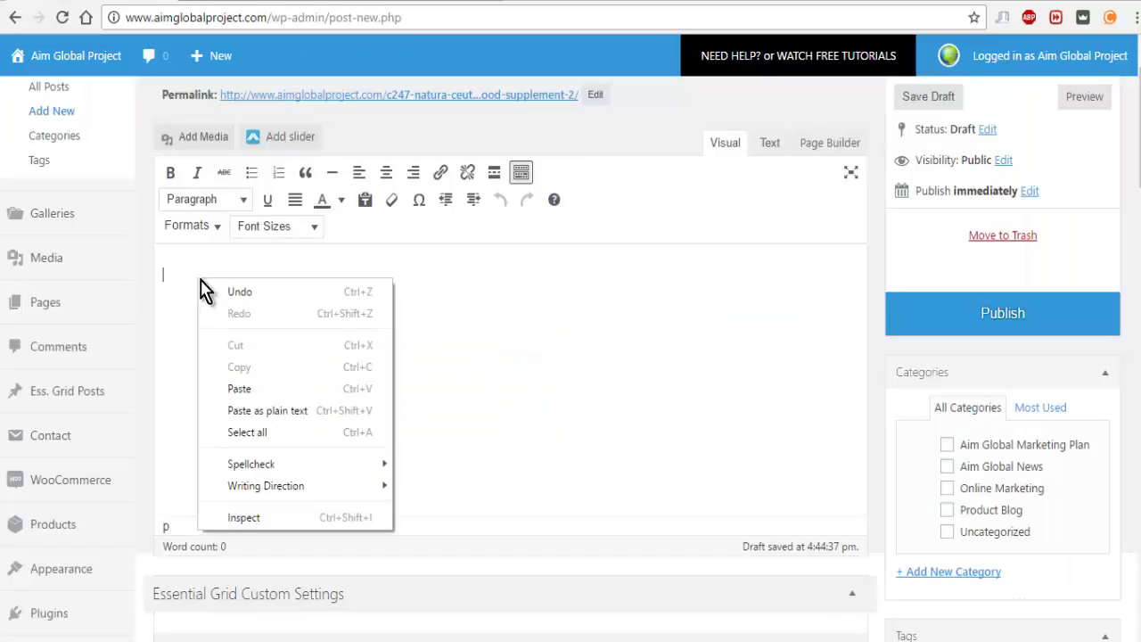
pyautogui.click(241, 388)
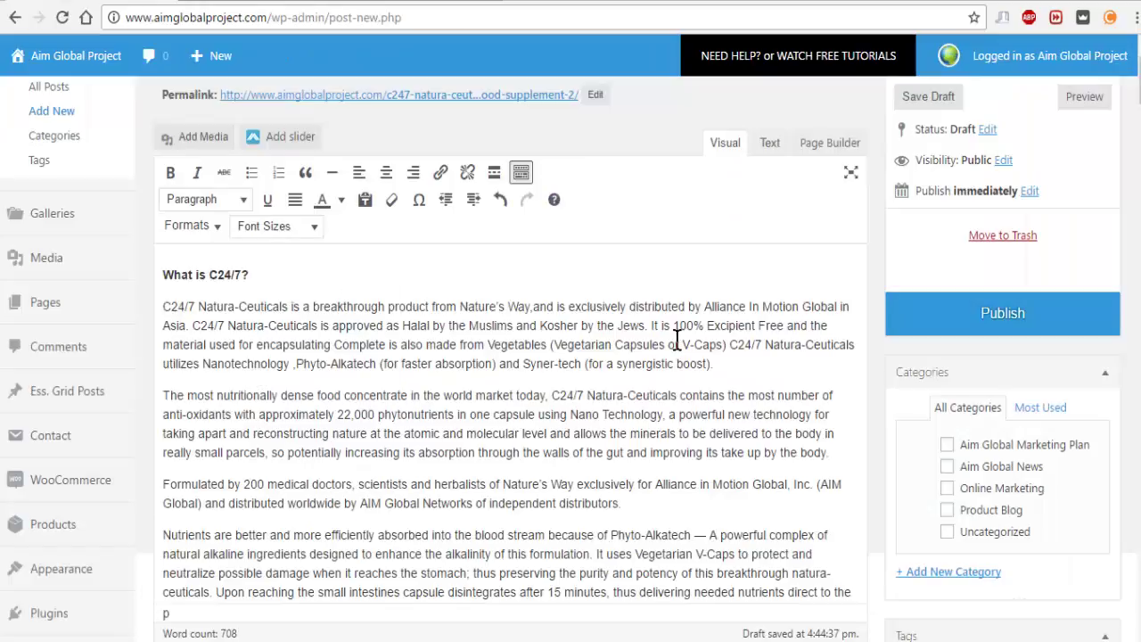
# Step: Insert an empty paragraph between the "14 Super Green Foods/Spirulina Blend" heading and the plant image below it
pyautogui.scroll(-4, 674, 339)
pyautogui.scroll(-6, 311, 307)
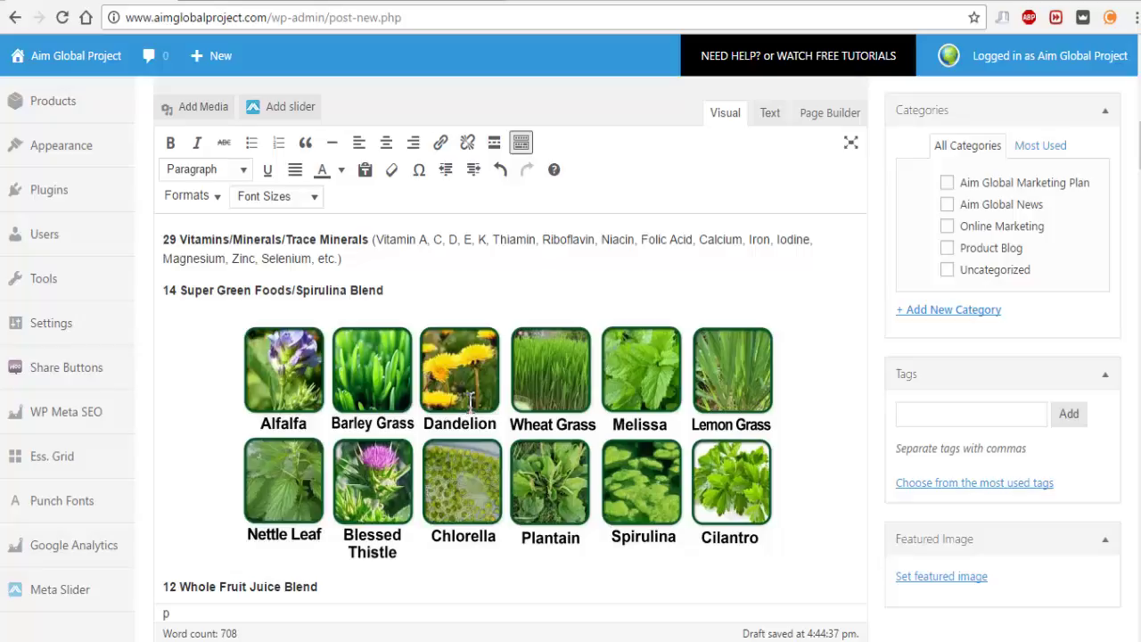
pyautogui.click(470, 401)
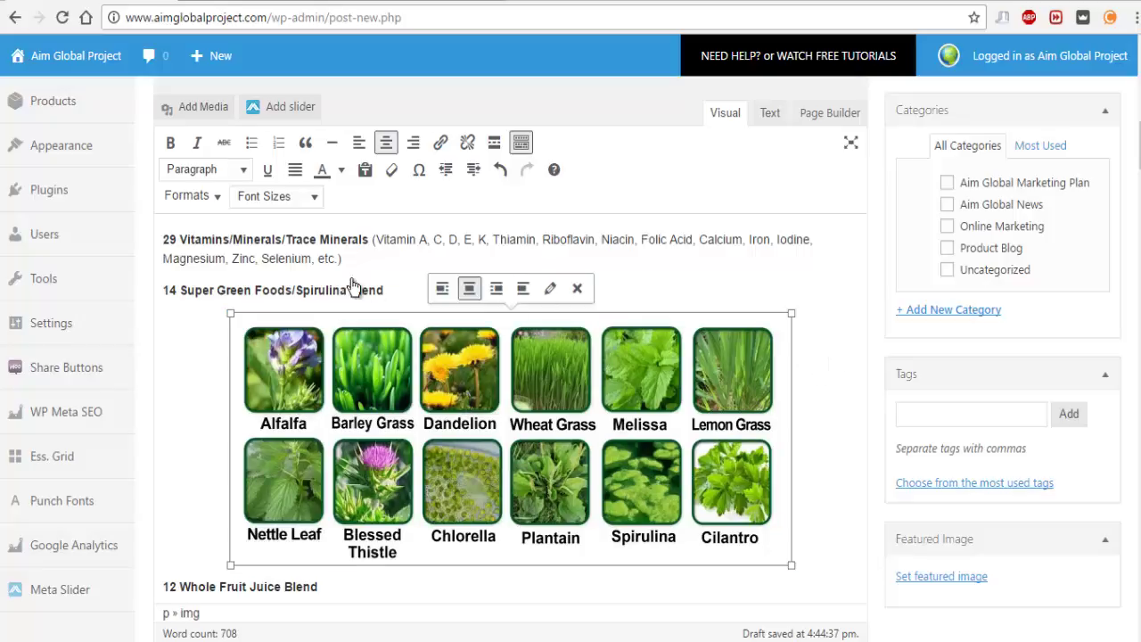
pyautogui.click(366, 265)
pyautogui.click(392, 288)
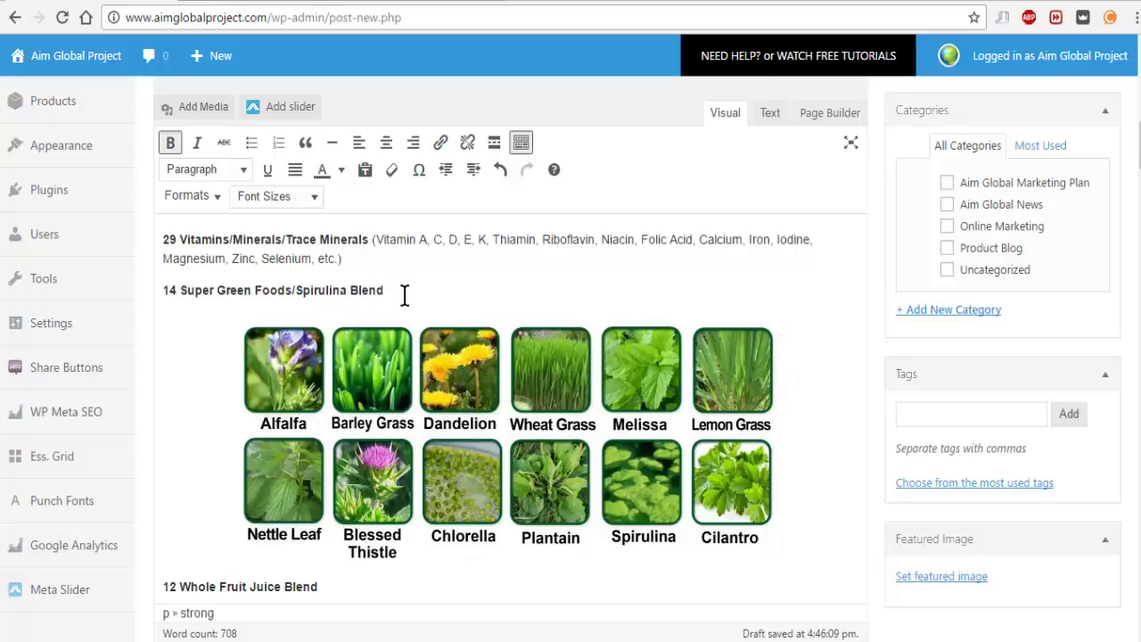
pyautogui.press('Return')
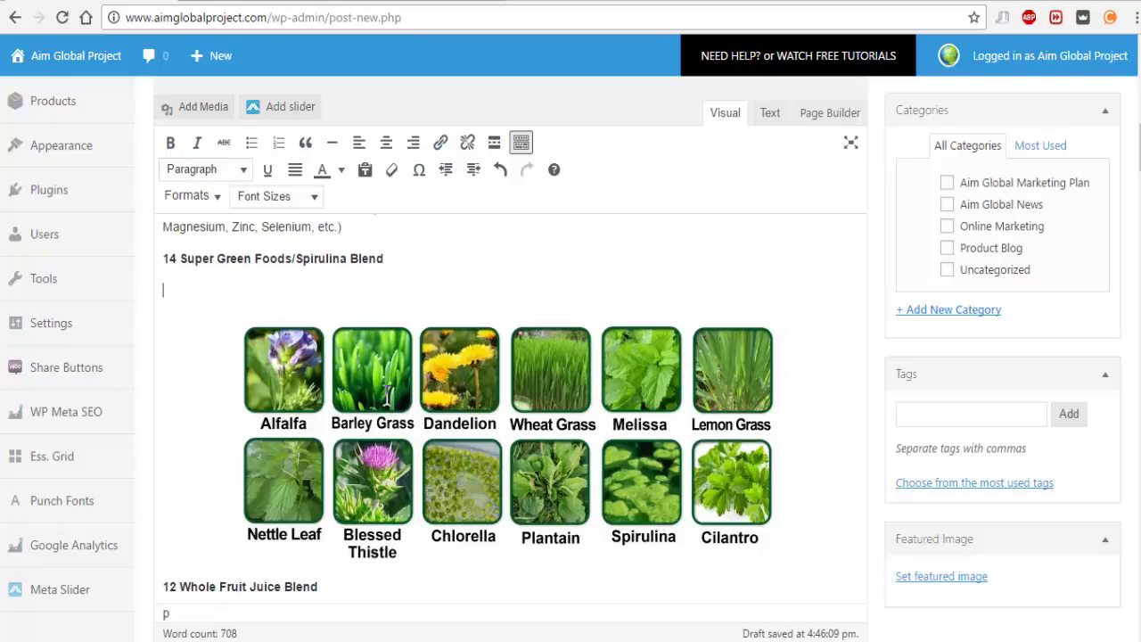
# Step: Examine the file upload option and the media library for adding images to the post, and close without inserting anything
pyautogui.click(194, 118)
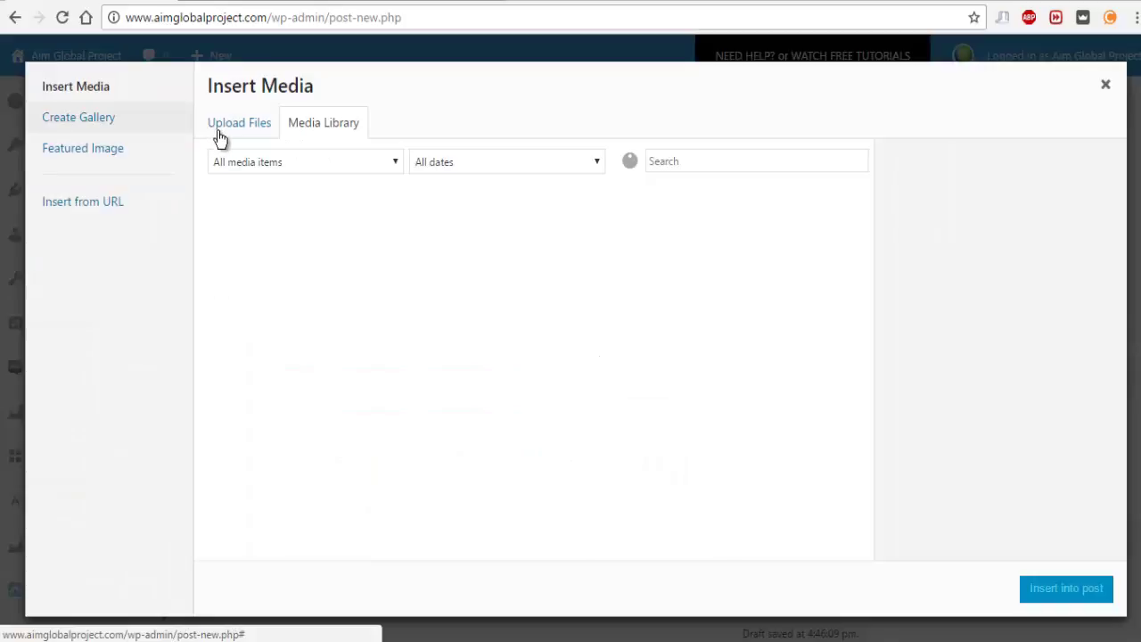
pyautogui.click(230, 130)
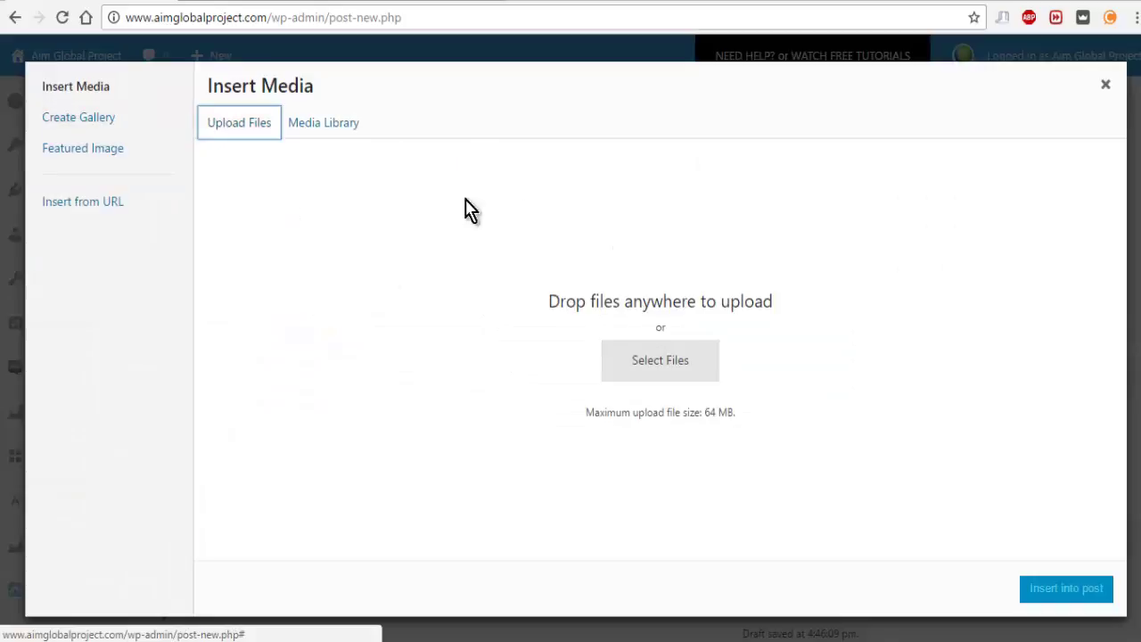
pyautogui.click(326, 128)
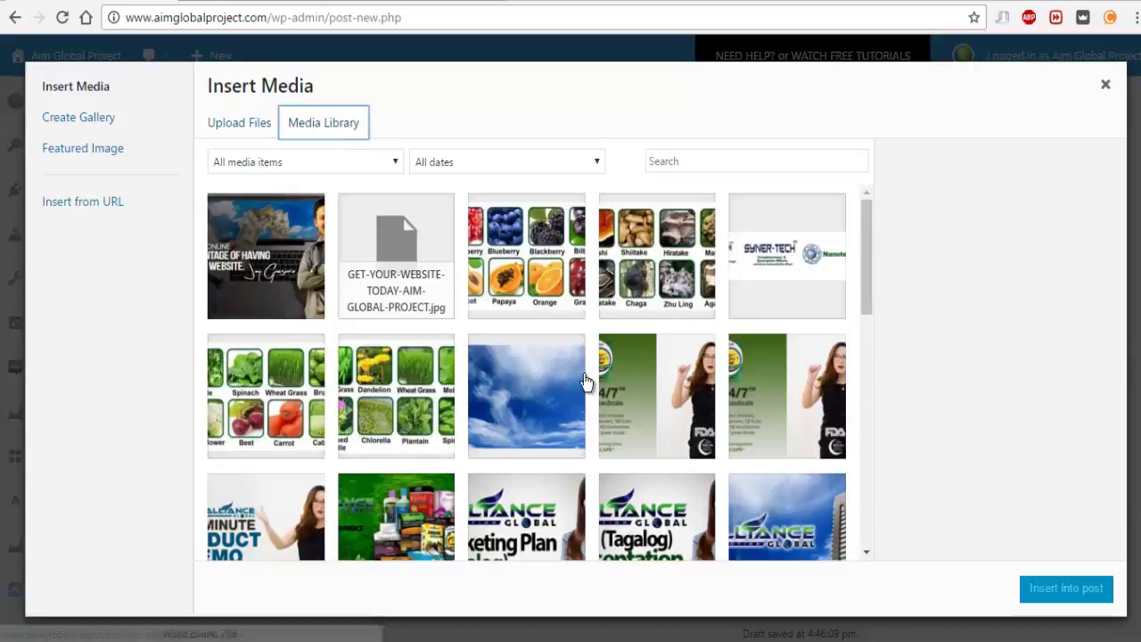
pyautogui.click(584, 281)
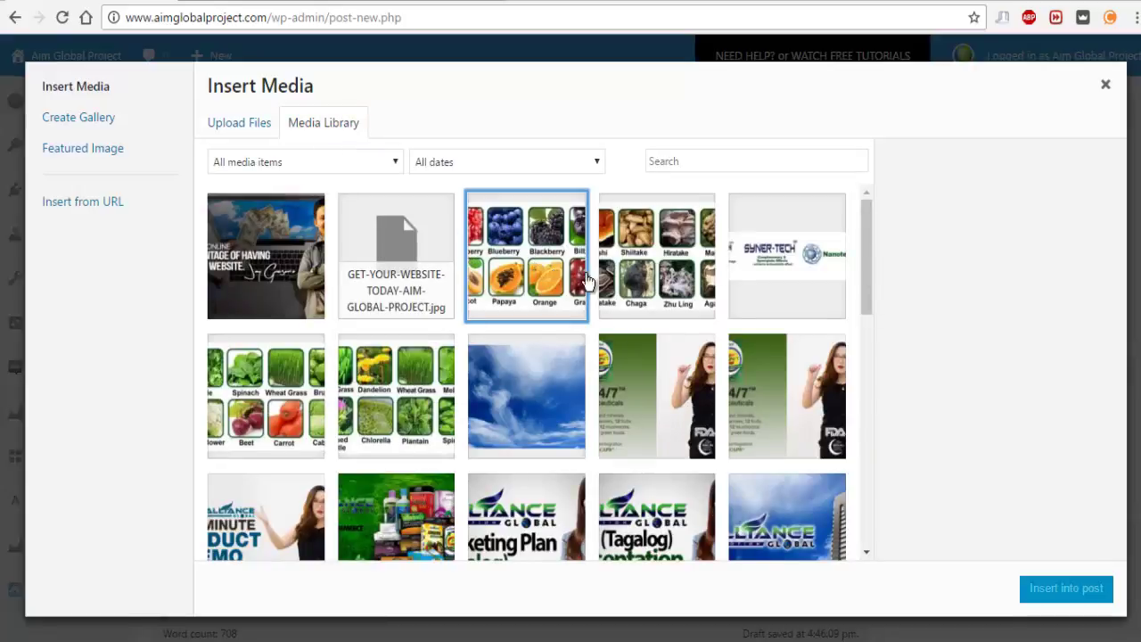
pyautogui.click(664, 278)
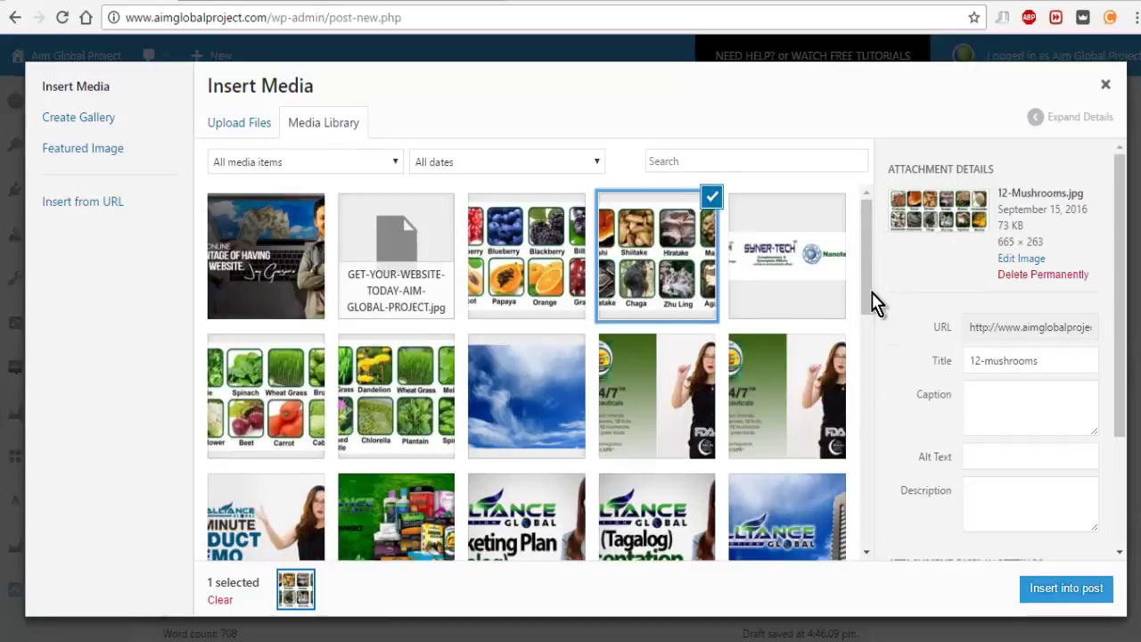
pyautogui.scroll(-5, 869, 361)
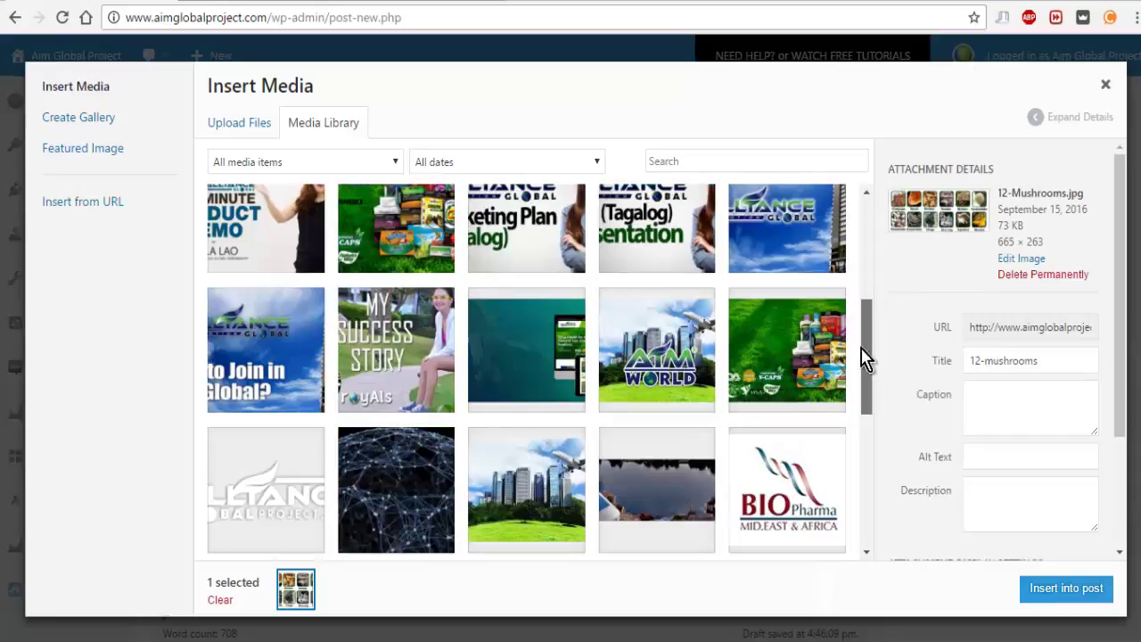
pyautogui.click(240, 126)
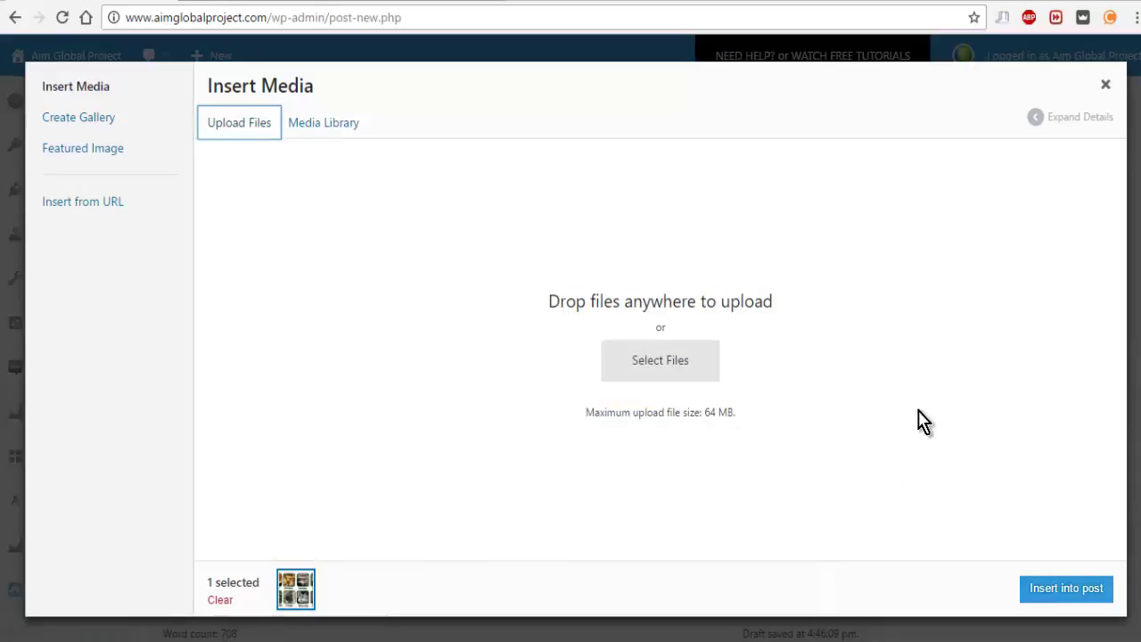
pyautogui.click(1105, 86)
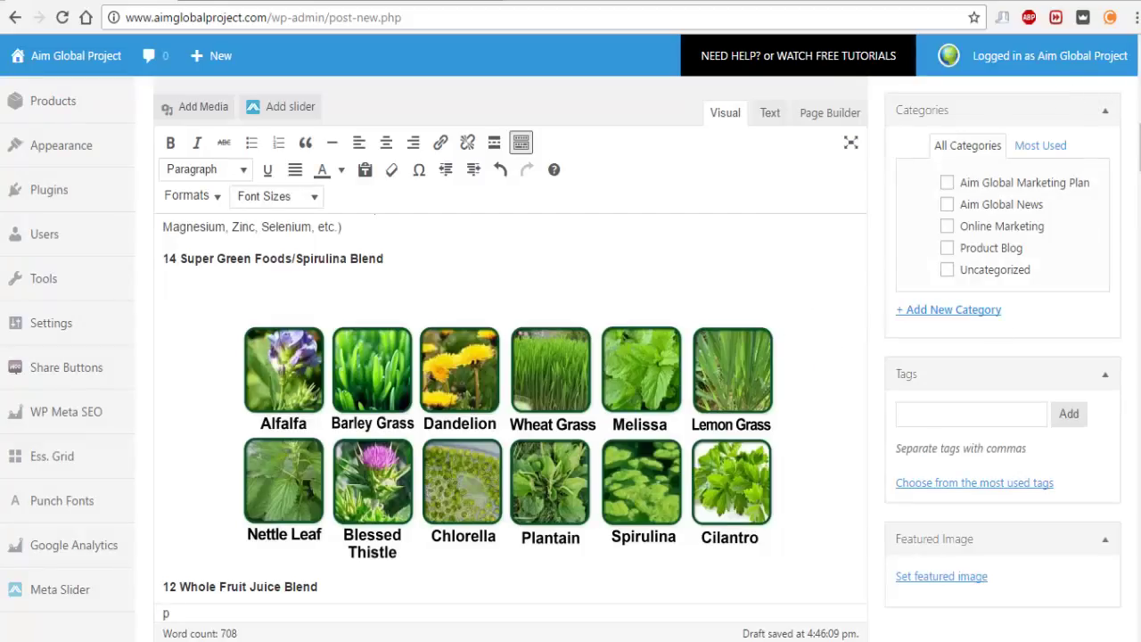
# Step: Review the pasted post content from the ingredient images through the "Reason's Why Take C24/7" list to the closing P.S. line
pyautogui.scroll(-15, 472, 414)
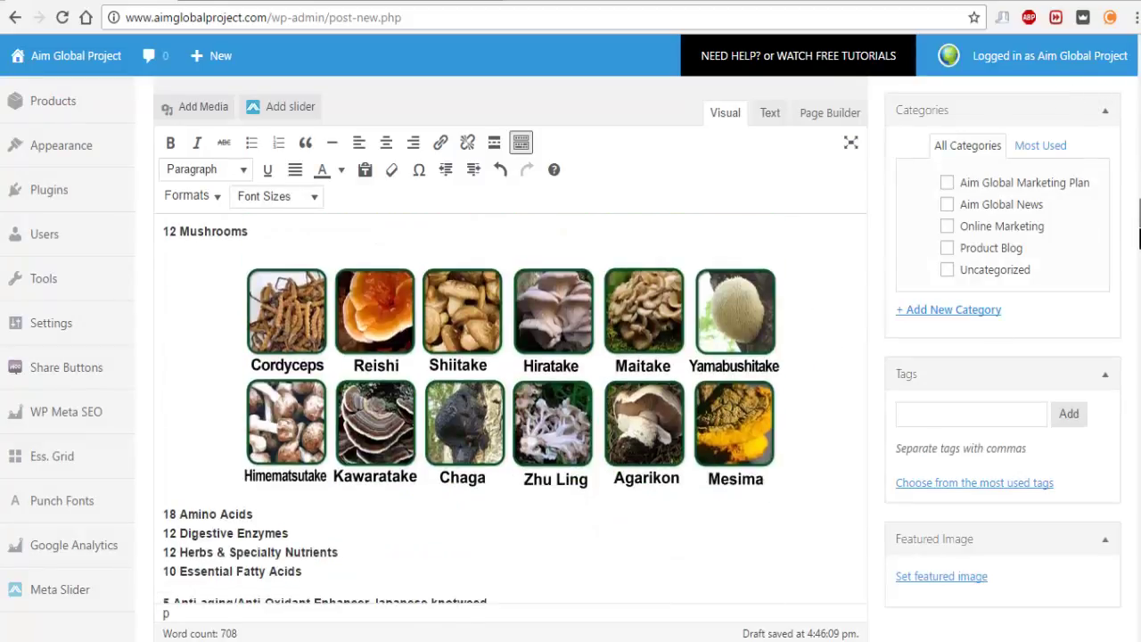
pyautogui.scroll(-10, 257, 336)
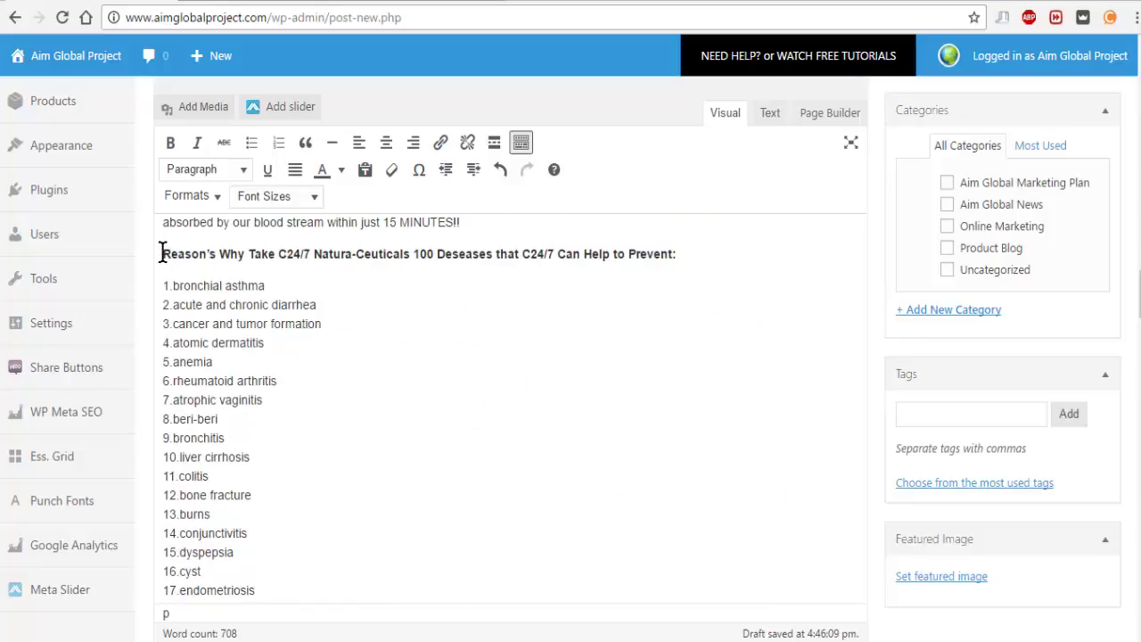
pyautogui.moveTo(201, 255); pyautogui.dragTo(731, 255)
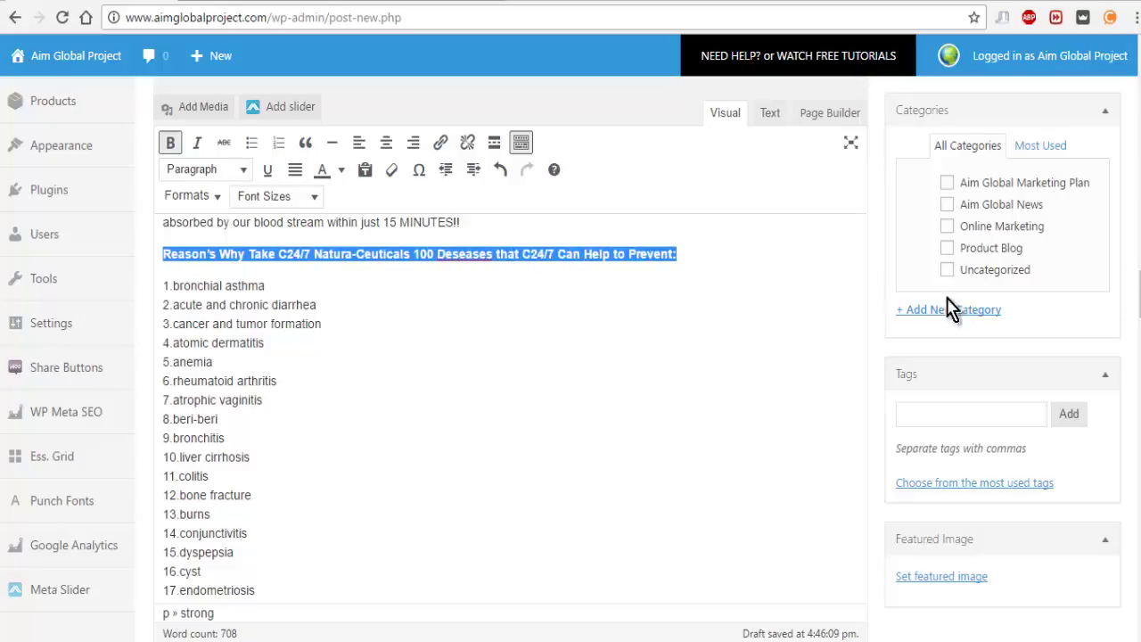
pyautogui.click(688, 301)
pyautogui.scroll(-10, 508, 410)
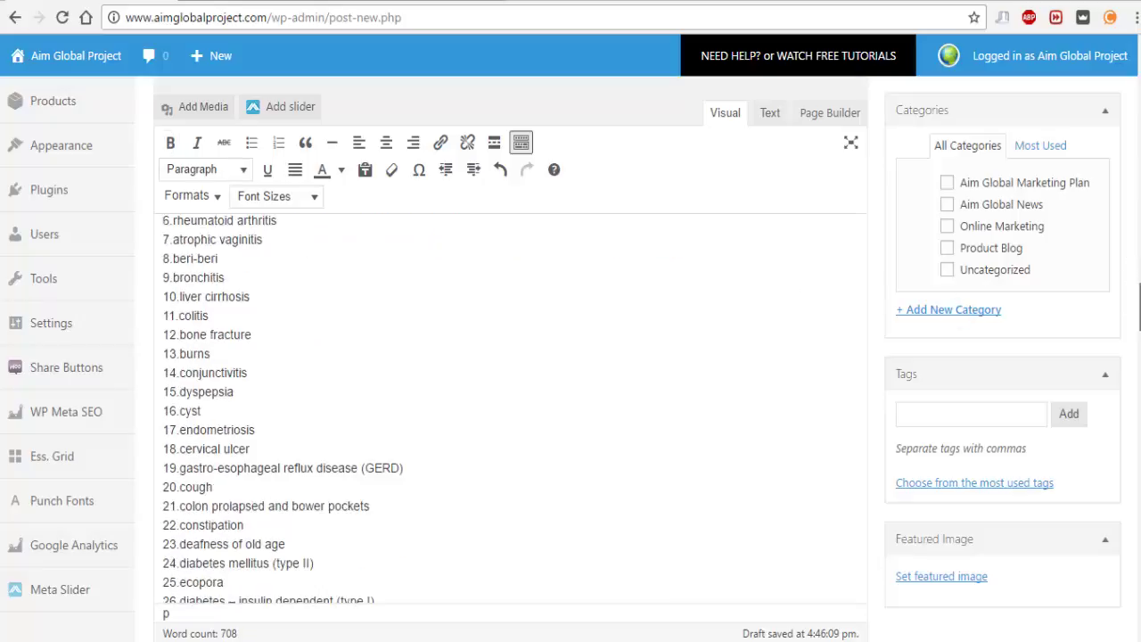
pyautogui.scroll(-8, 508, 410)
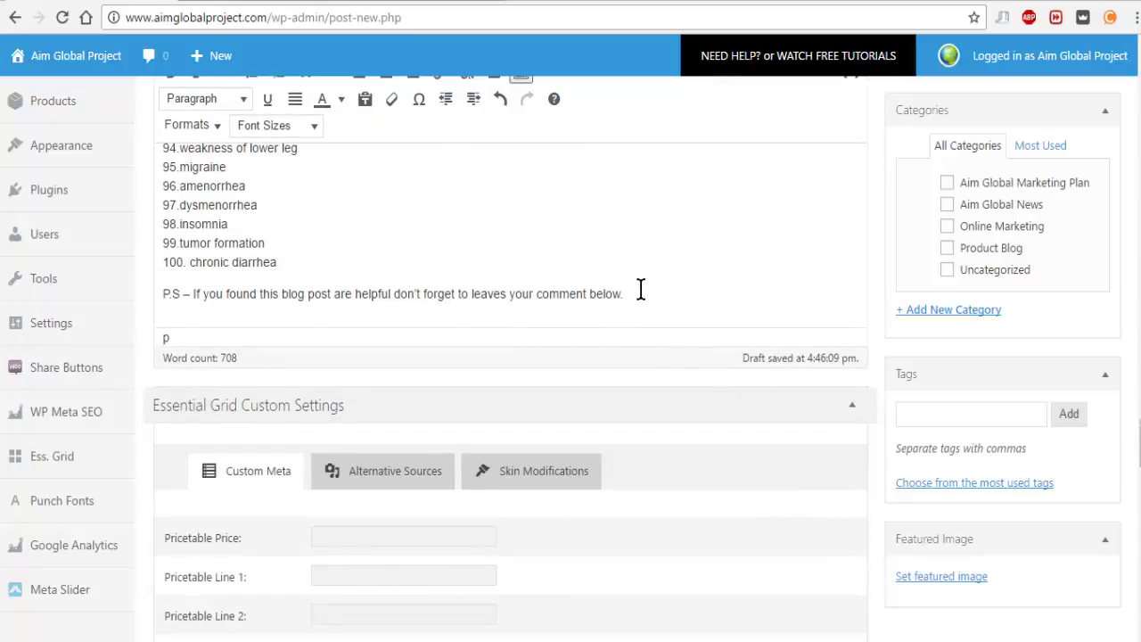
pyautogui.moveTo(631, 290); pyautogui.dragTo(157, 296)
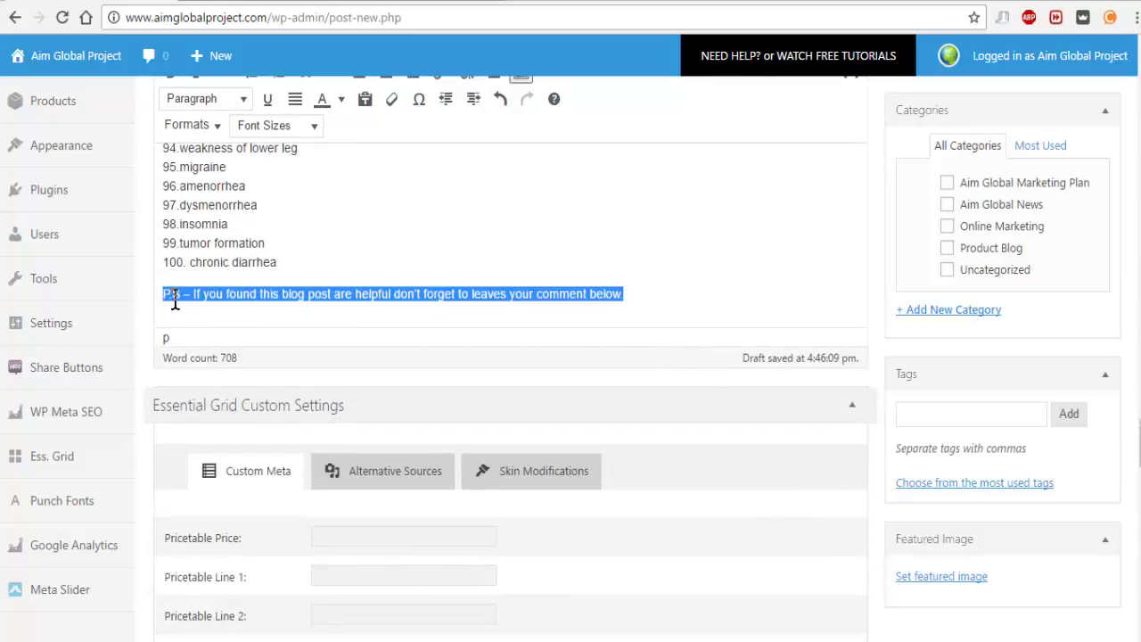
pyautogui.click(299, 294)
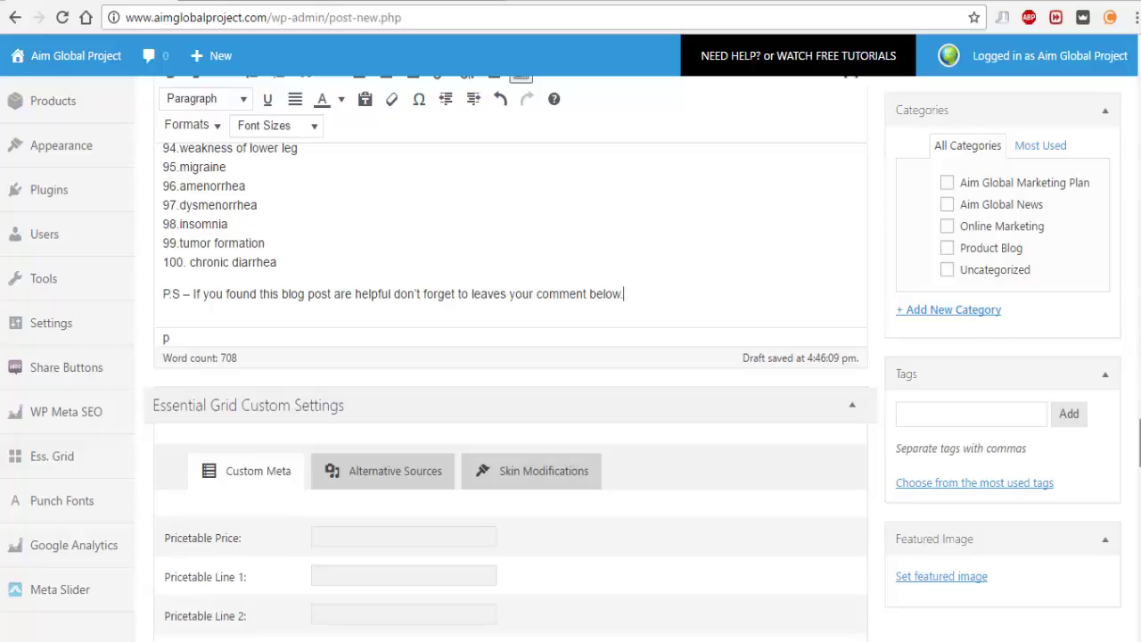
pyautogui.scroll(-4, 510, 356)
pyautogui.scroll(15, 510, 357)
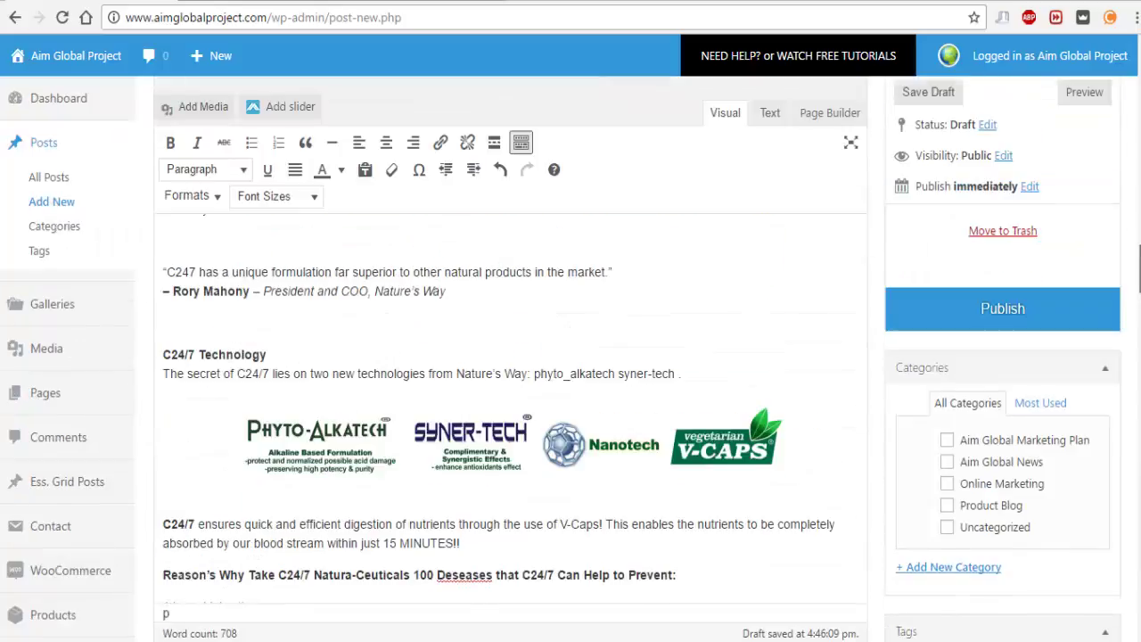
pyautogui.scroll(-10, 510, 410)
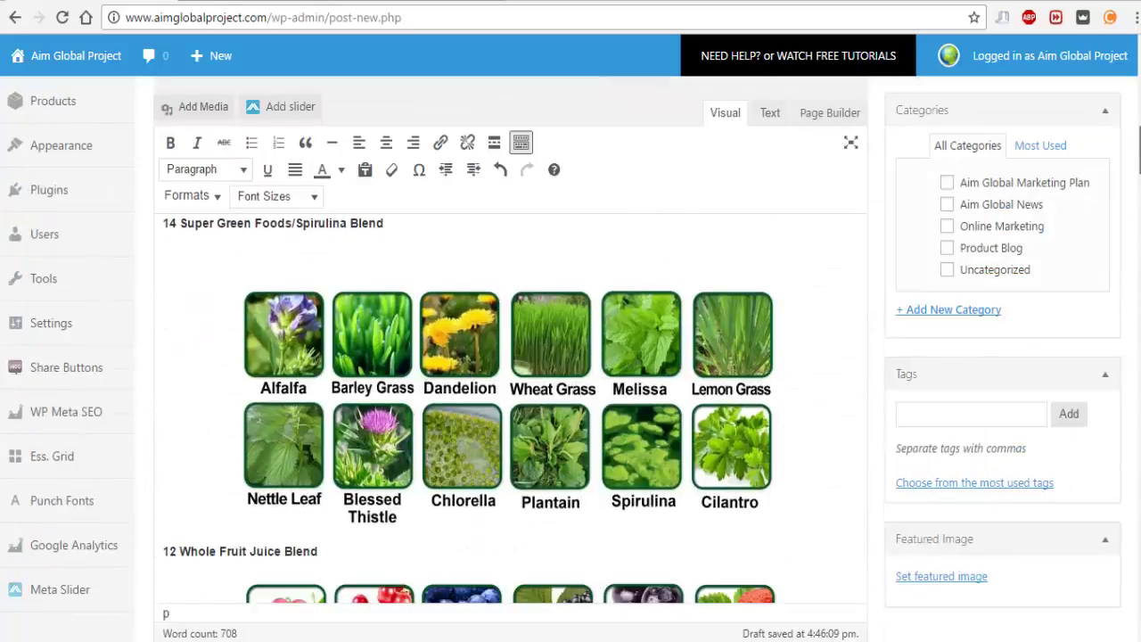
# Step: Assign the post to the Product Blog category and place the cursor in the empty tag entry
pyautogui.click(947, 250)
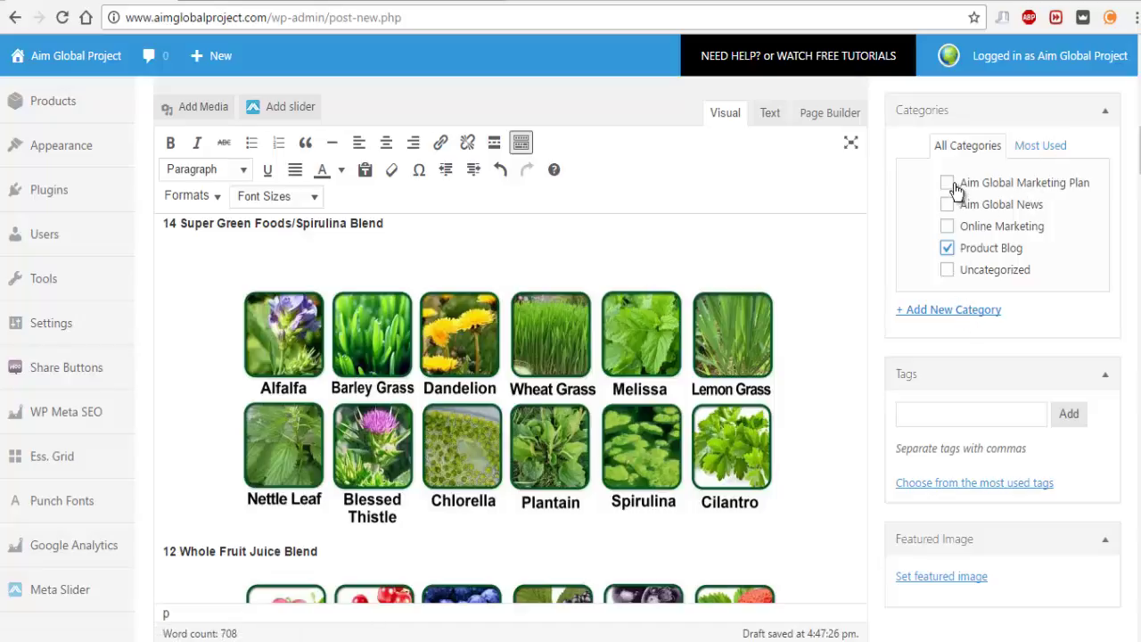
pyautogui.click(936, 311)
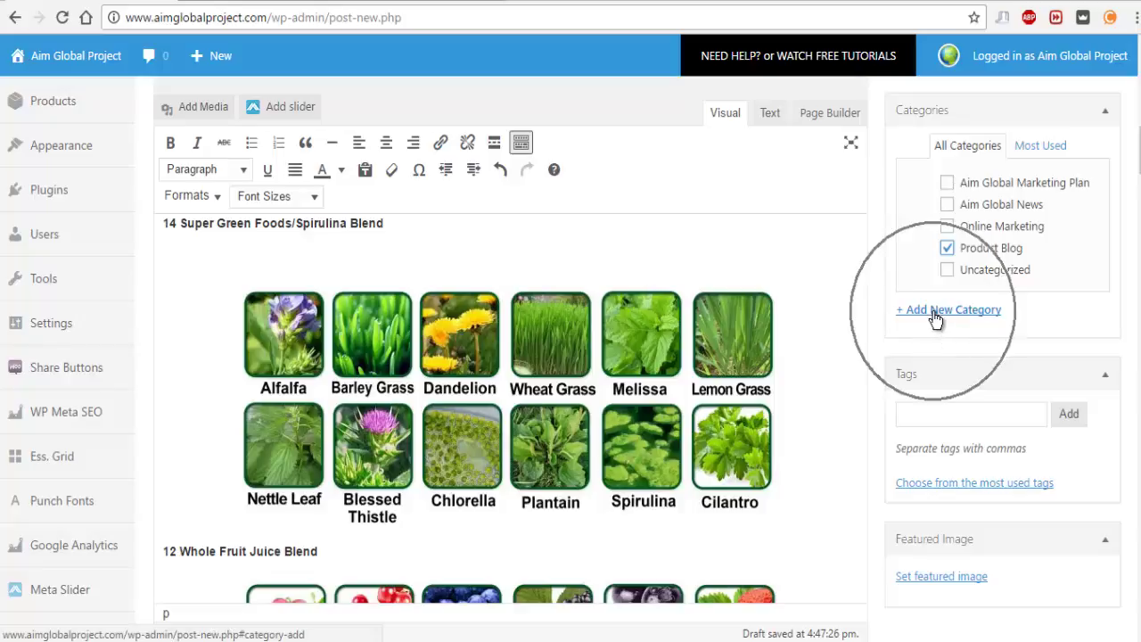
pyautogui.scroll(-3, 508, 410)
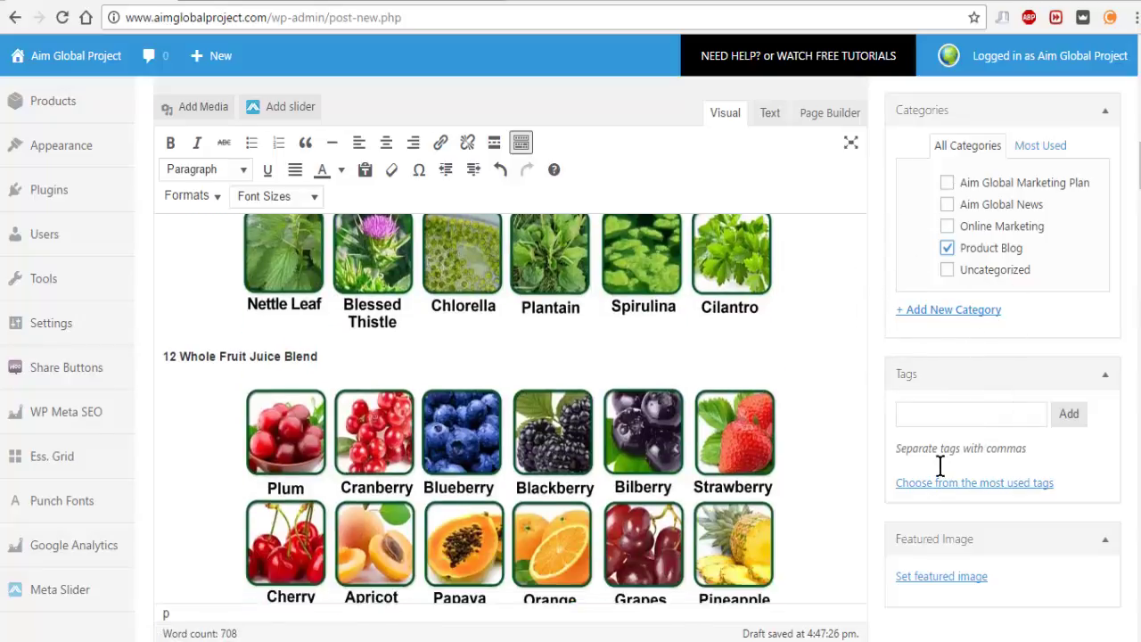
pyautogui.click(942, 420)
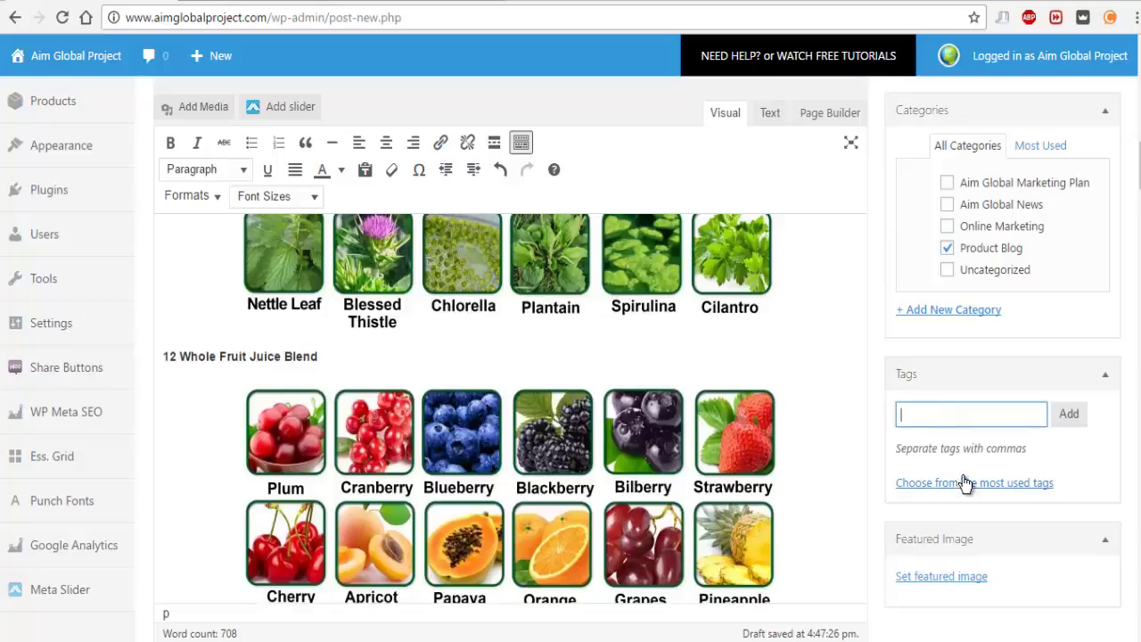
# Step: Check the published article's header image and view the new post's featured image upload option without setting an image
pyautogui.moveTo(1139, 169); pyautogui.dragTo(1132, 350)
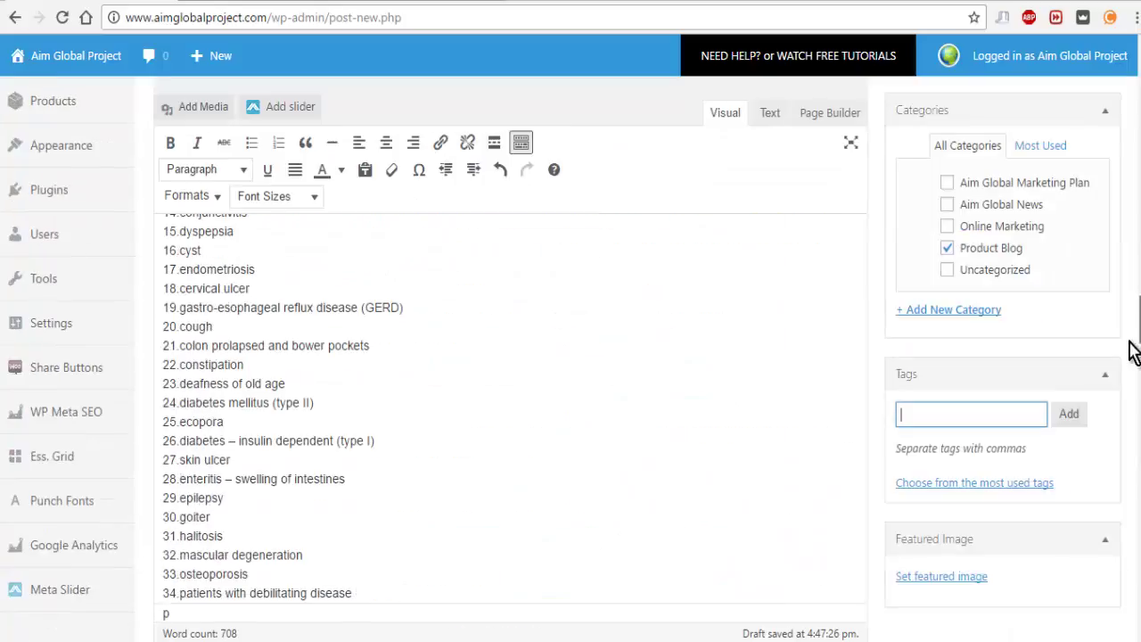
pyautogui.click(942, 579)
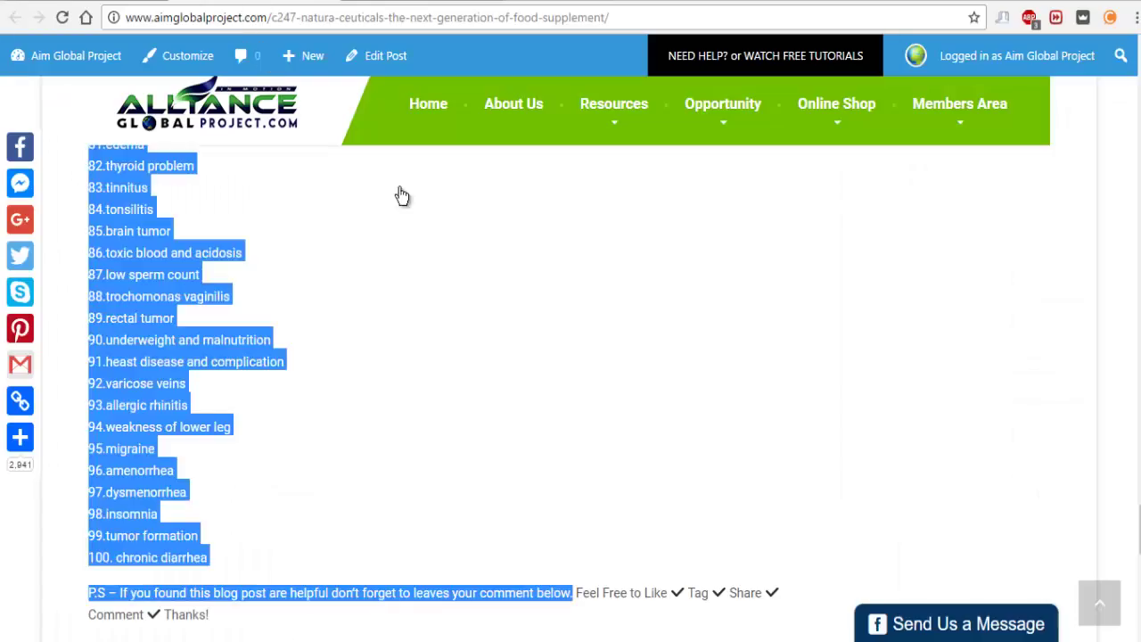
pyautogui.moveTo(1138, 526); pyautogui.dragTo(1130, 131)
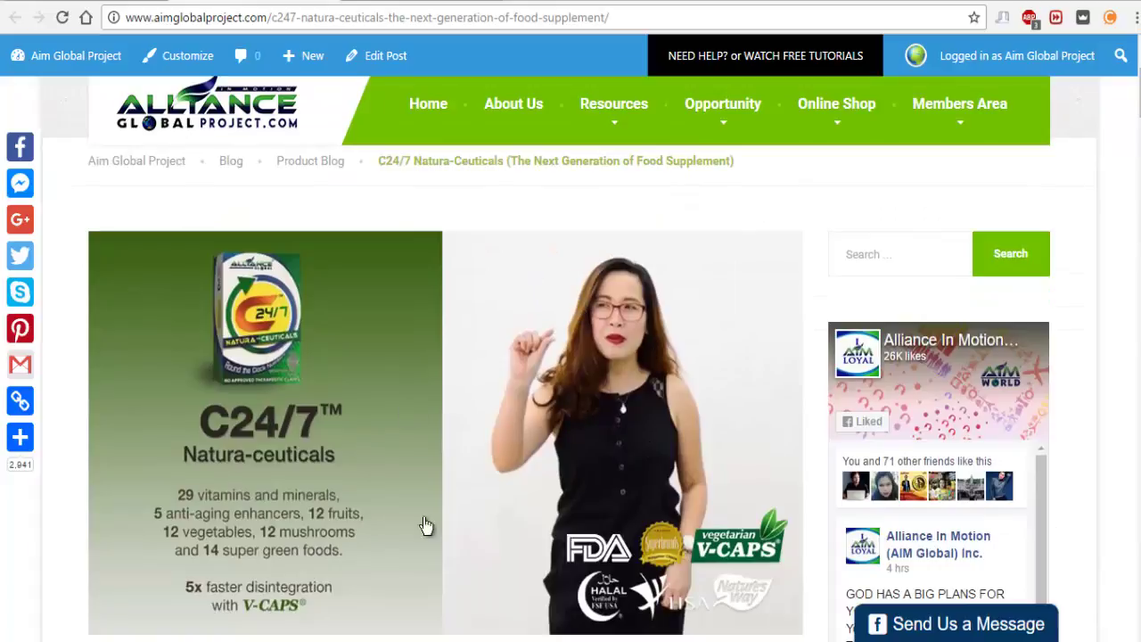
pyautogui.click(116, 4)
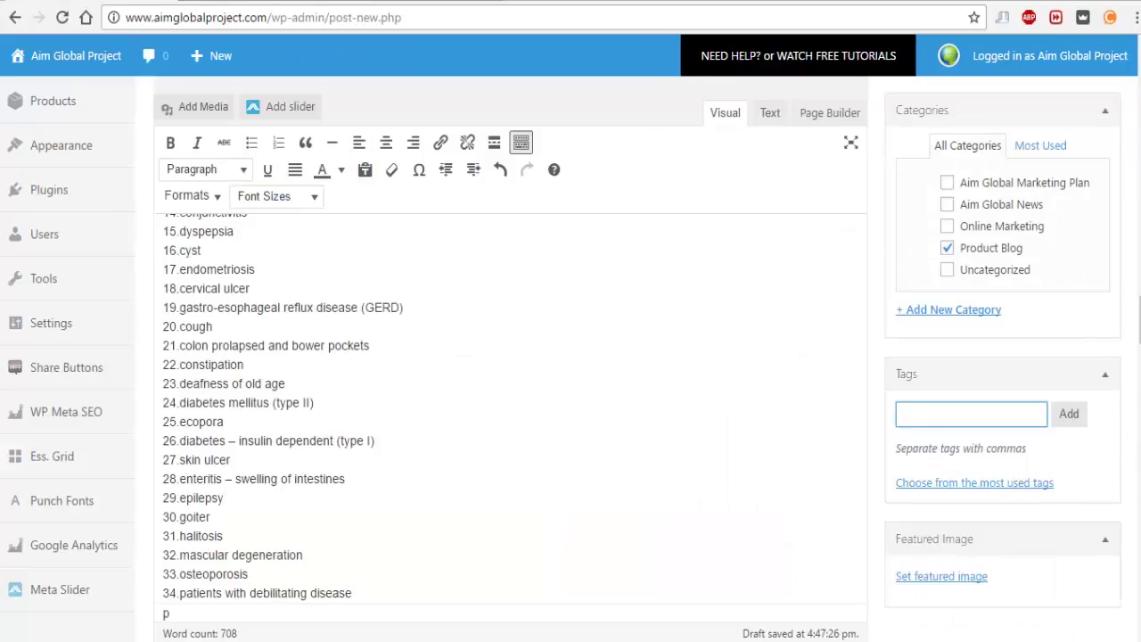
pyautogui.scroll(-2, 965, 579)
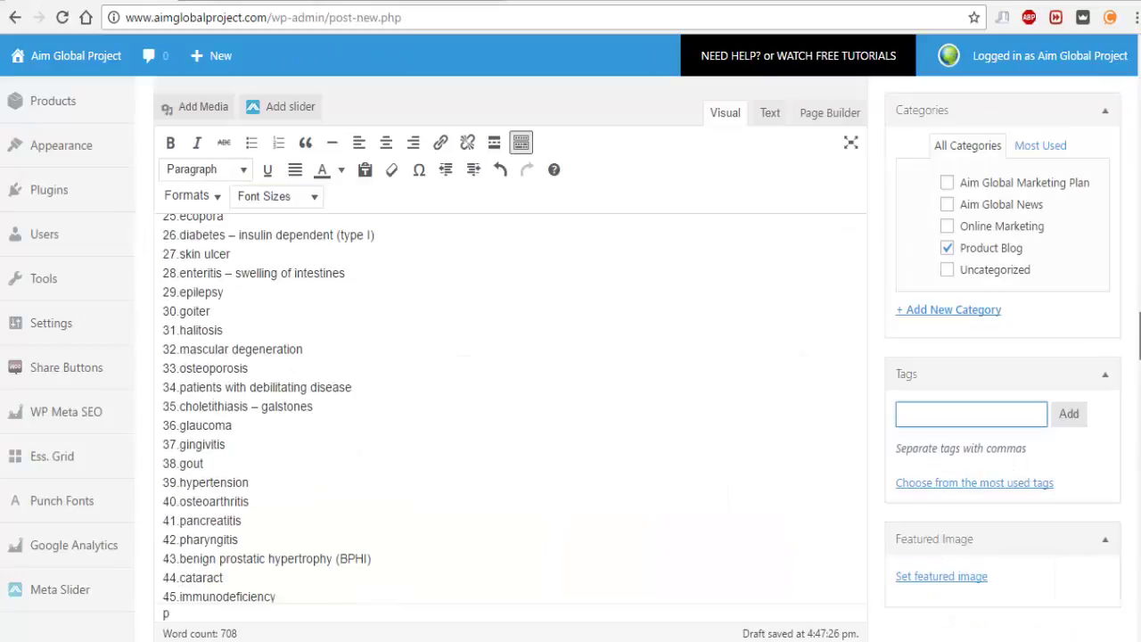
pyautogui.click(967, 580)
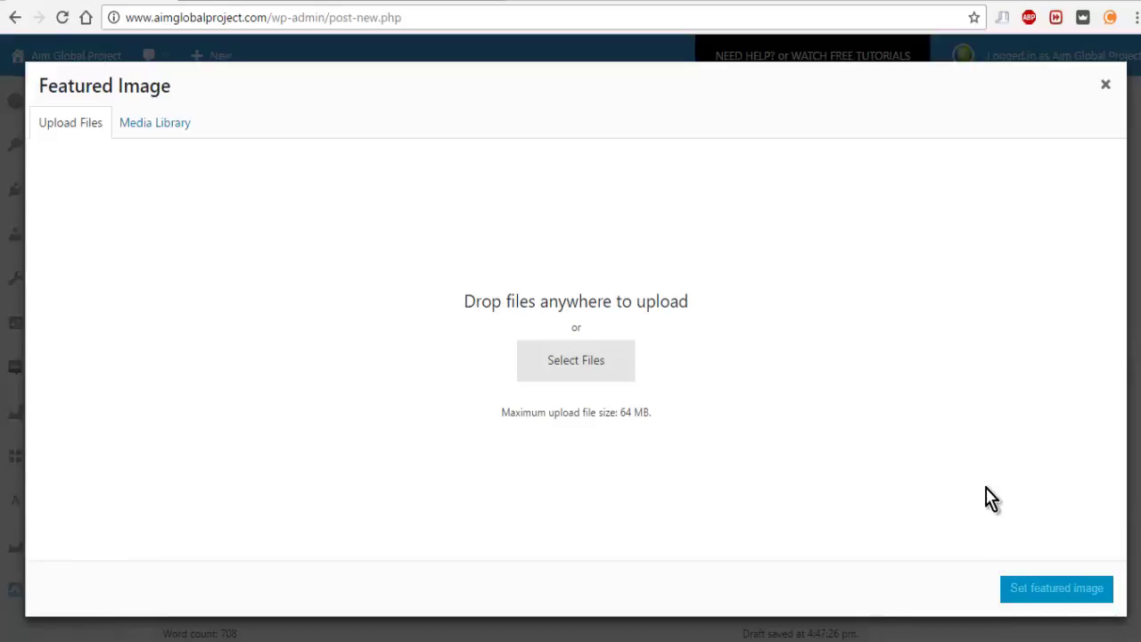
pyautogui.click(1107, 87)
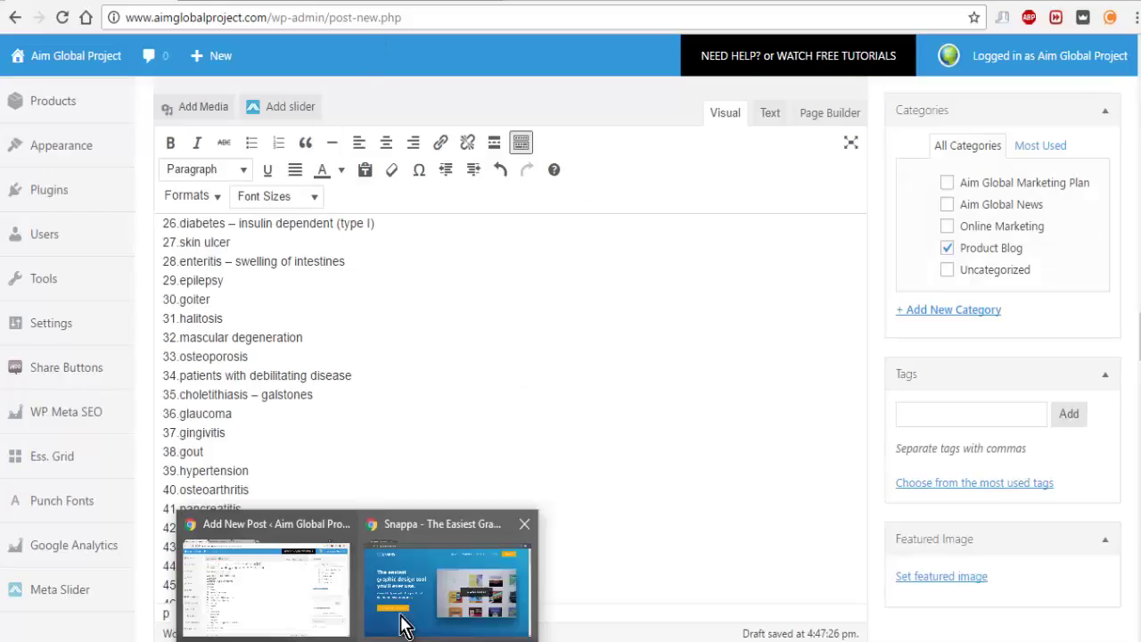
# Step: Switch to the Snappa website and look over its home page, including the use cases and template samples
pyautogui.click(418, 603)
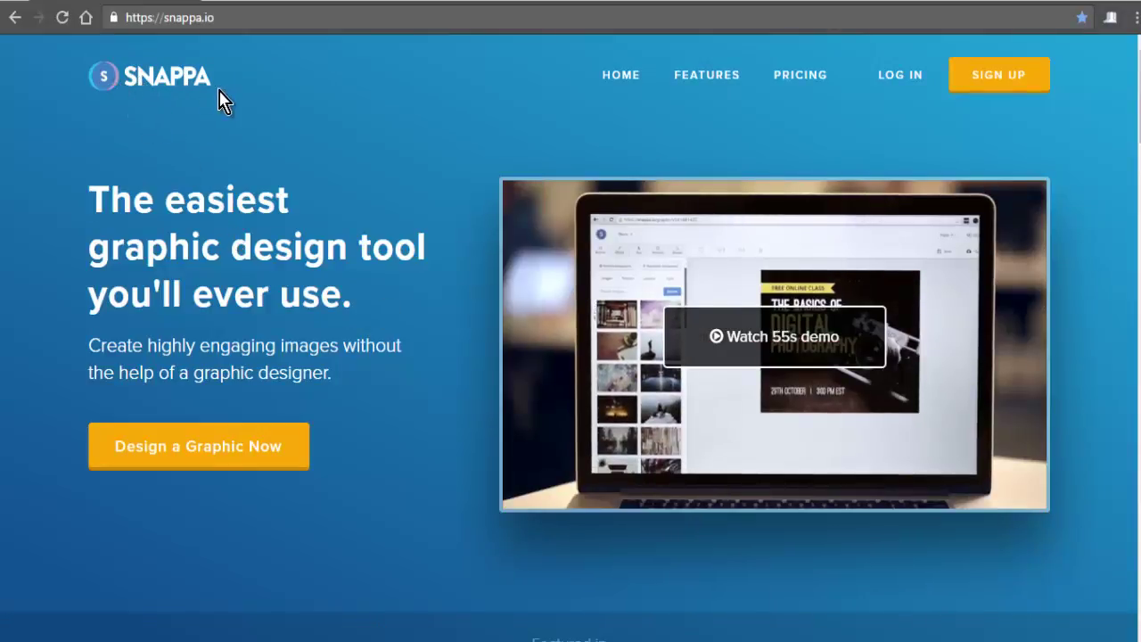
pyautogui.scroll(-1, 1077, 202)
pyautogui.scroll(-10, 1076, 202)
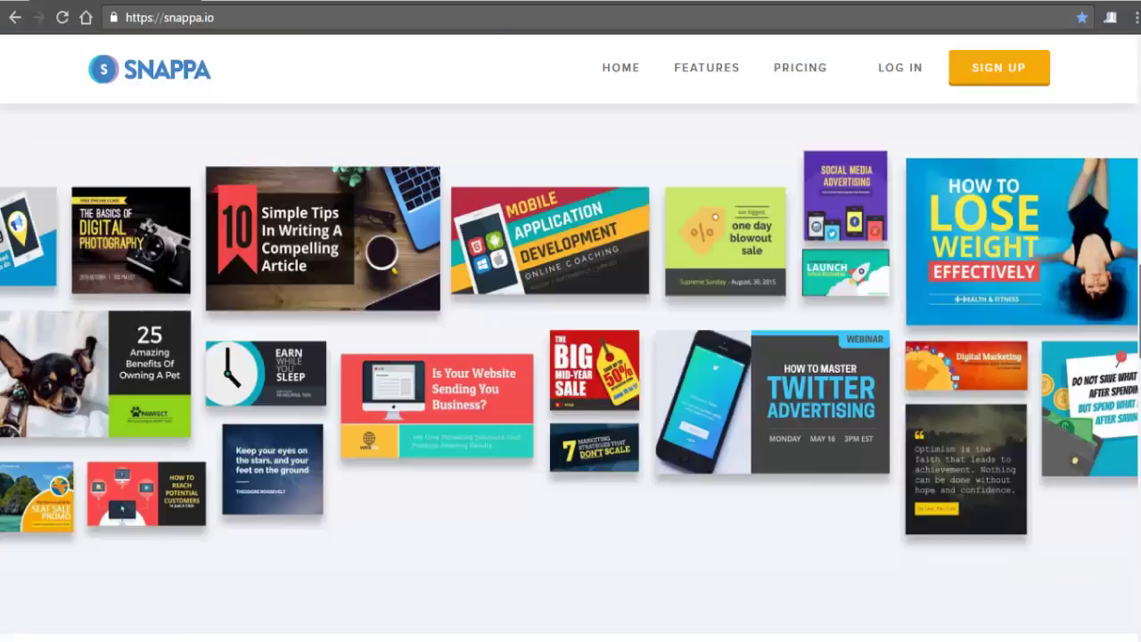
pyautogui.scroll(11, 1076, 202)
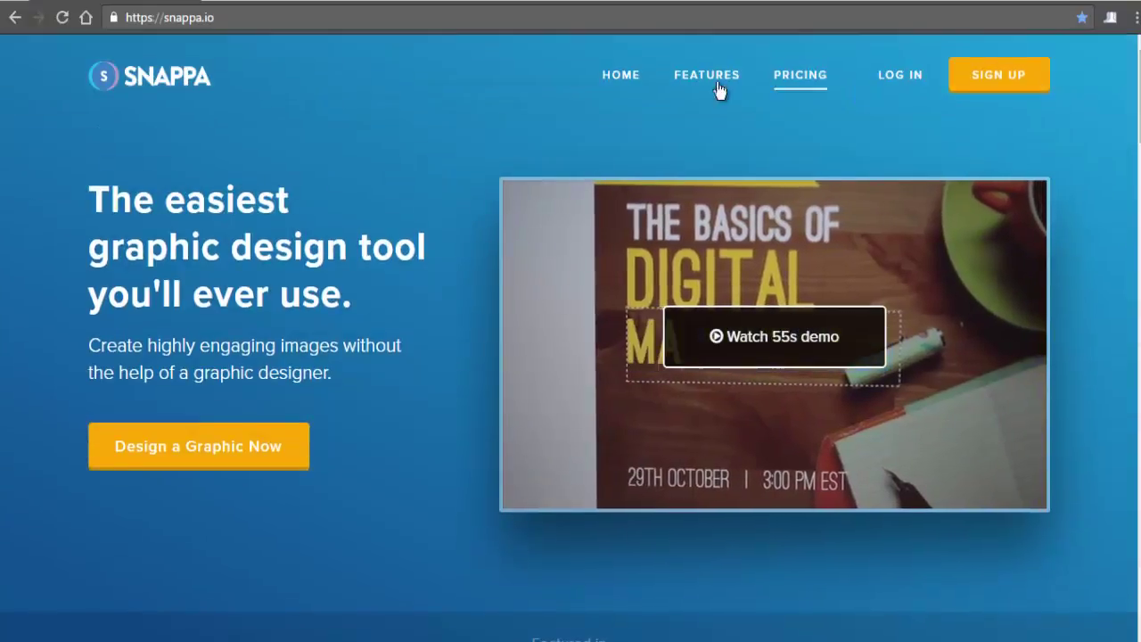
pyautogui.scroll(-8, 606, 107)
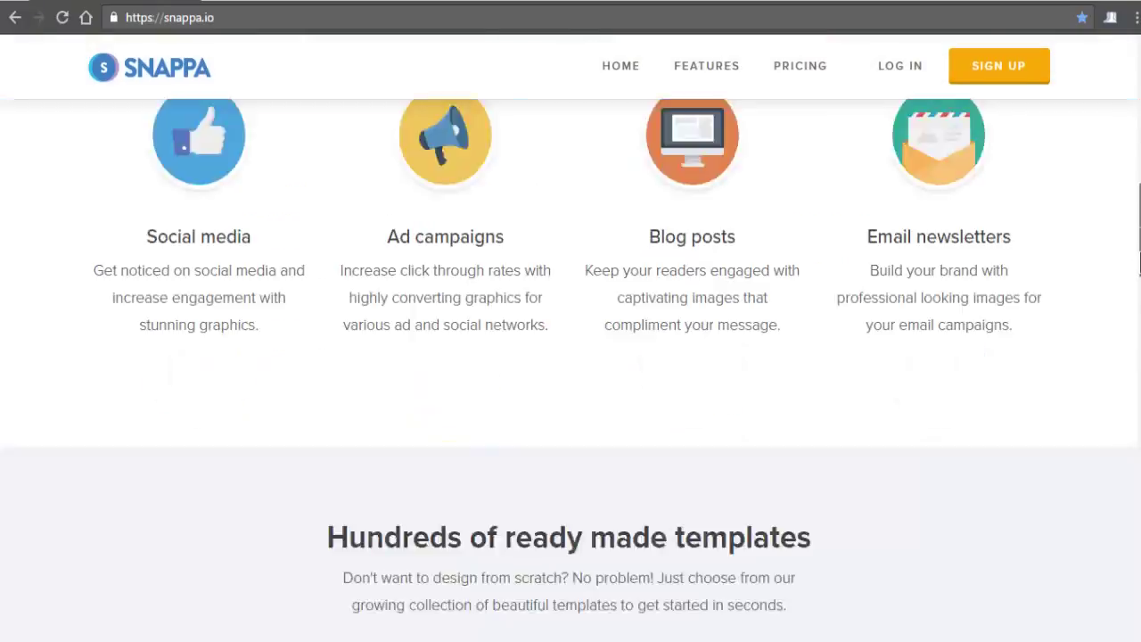
pyautogui.scroll(8, 606, 107)
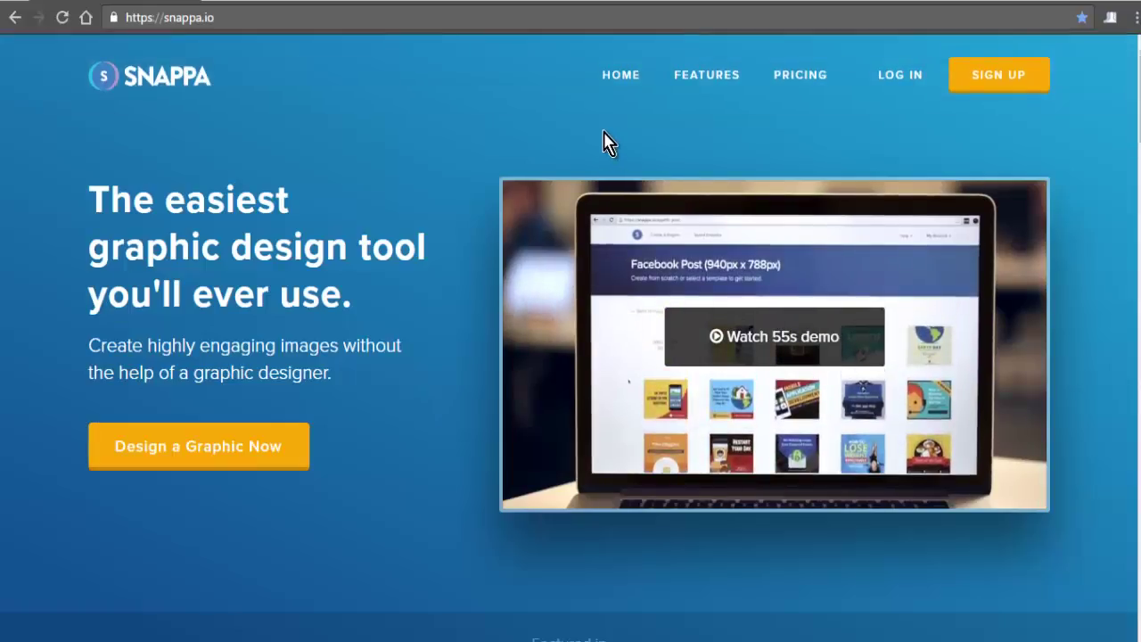
# Step: Open the Snappa account sign-up form and look over its full name and email fields without filling them in
pyautogui.click(998, 84)
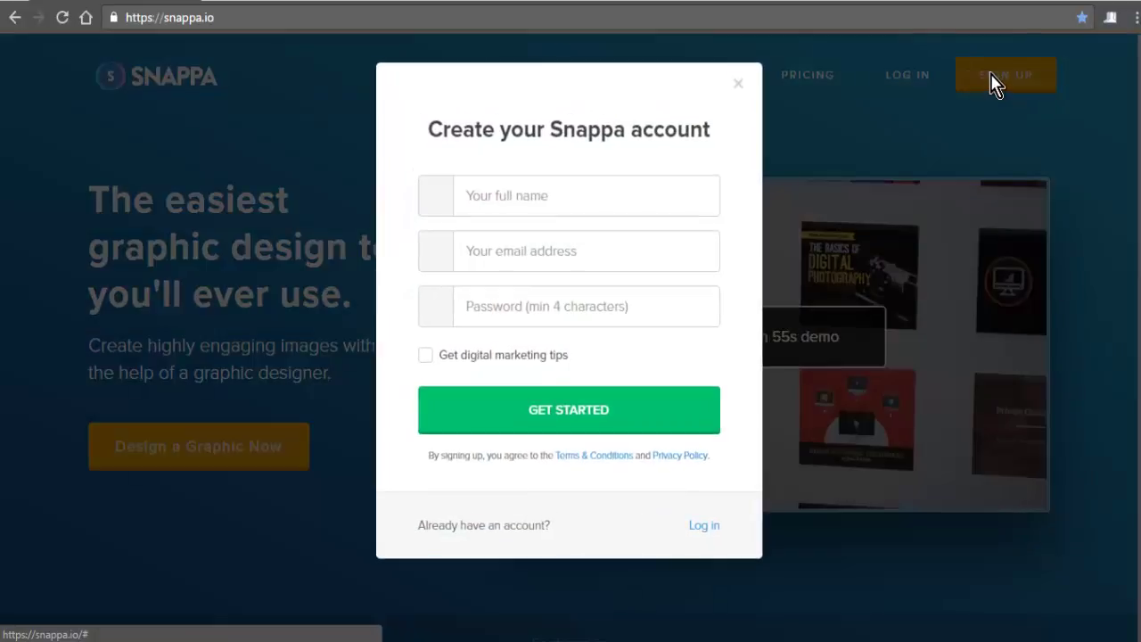
pyautogui.click(555, 195)
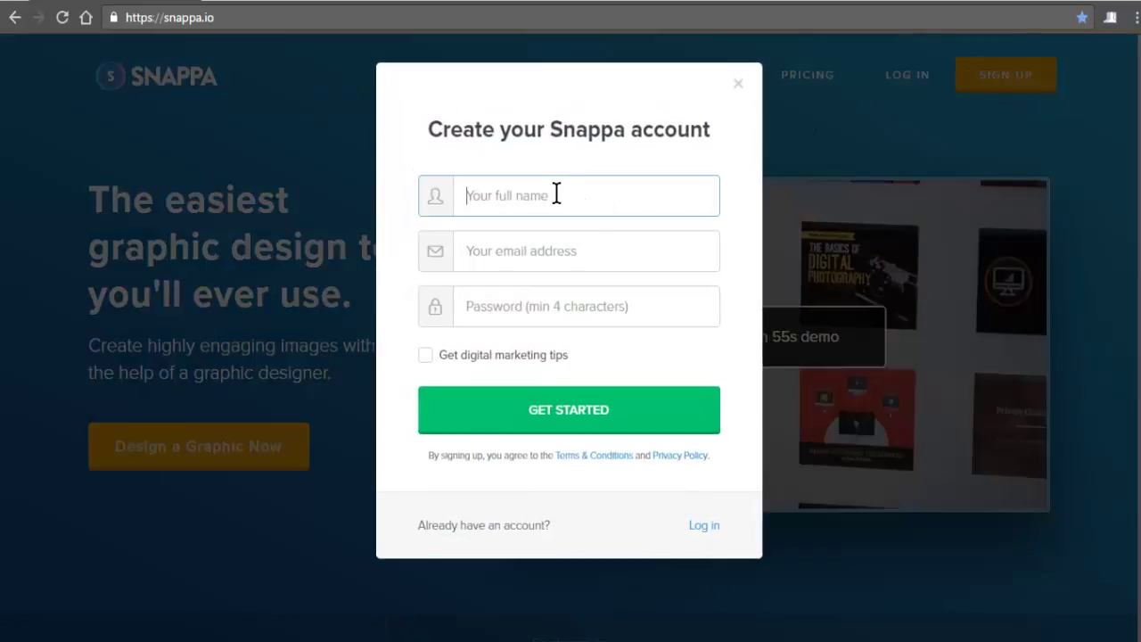
pyautogui.click(530, 257)
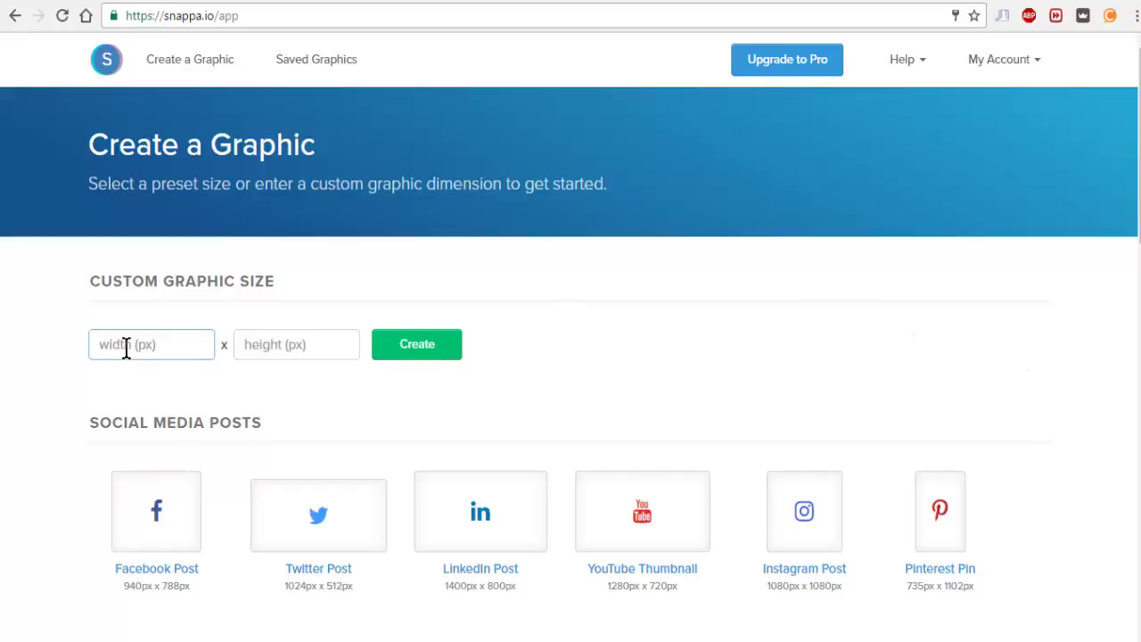
# Step: Create a custom-size graphic 1200 px wide and 630 px high
pyautogui.write('1200')
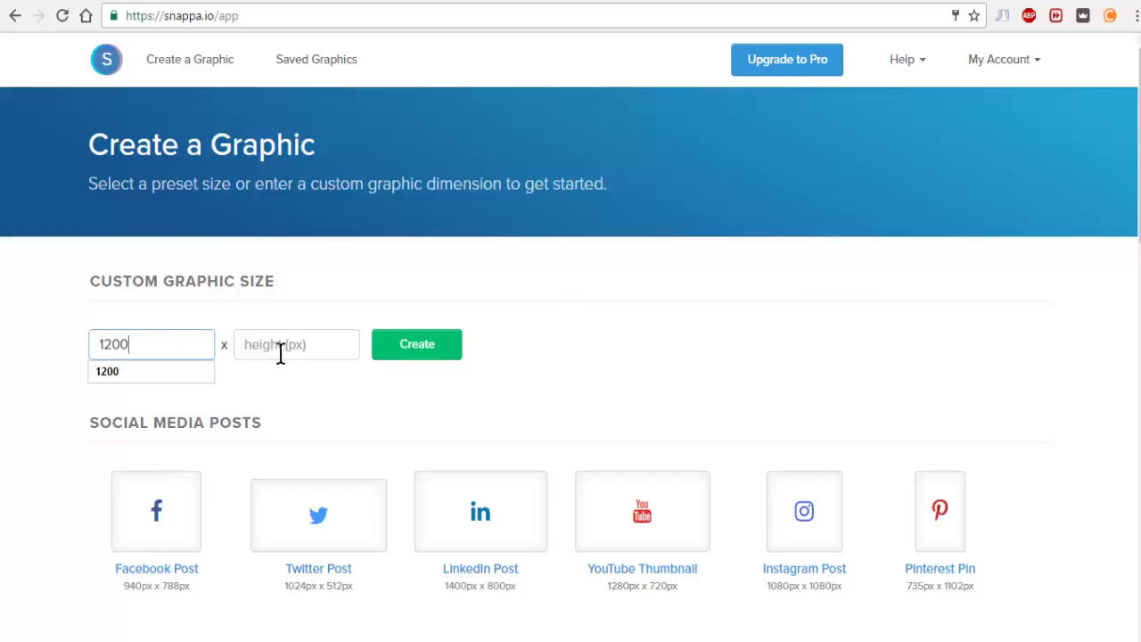
pyautogui.click(292, 346)
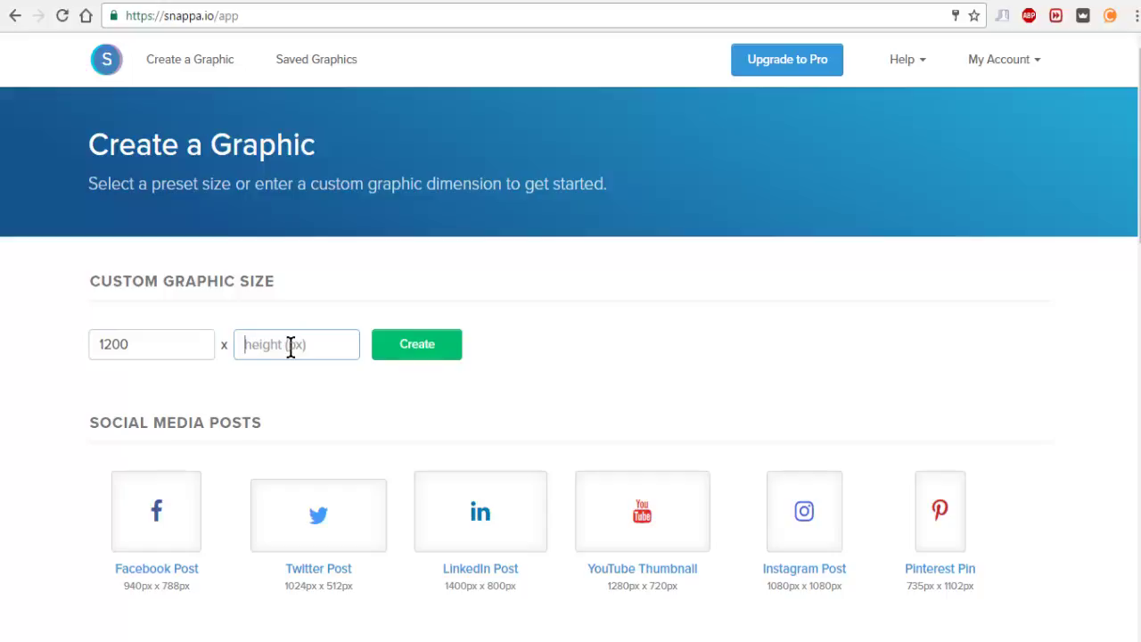
pyautogui.write('630')
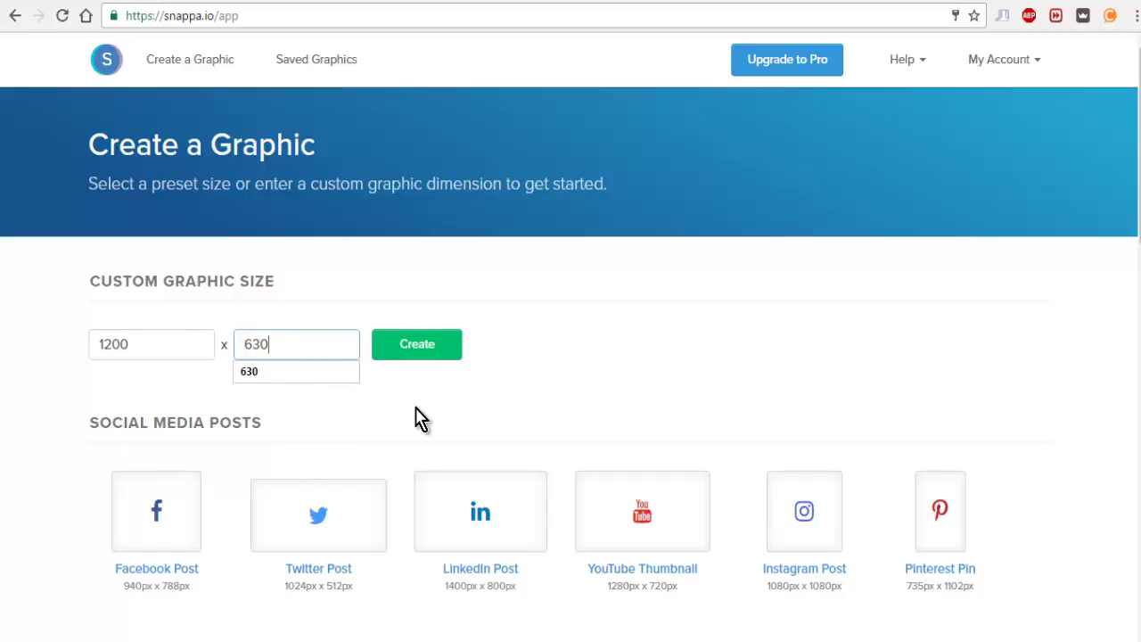
pyautogui.click(435, 408)
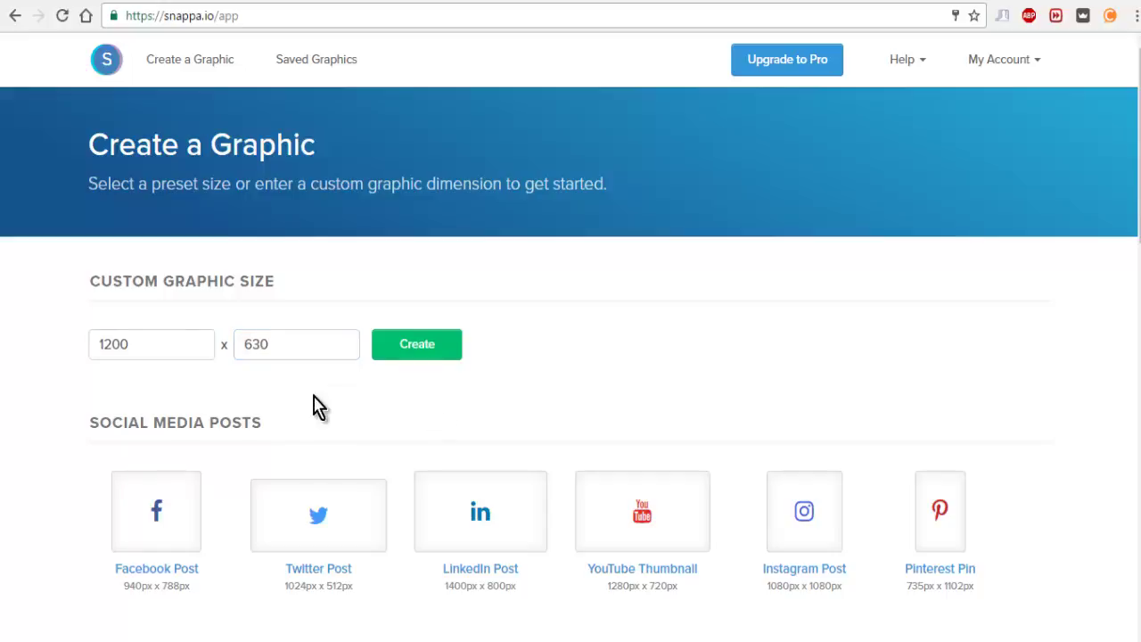
pyautogui.click(406, 362)
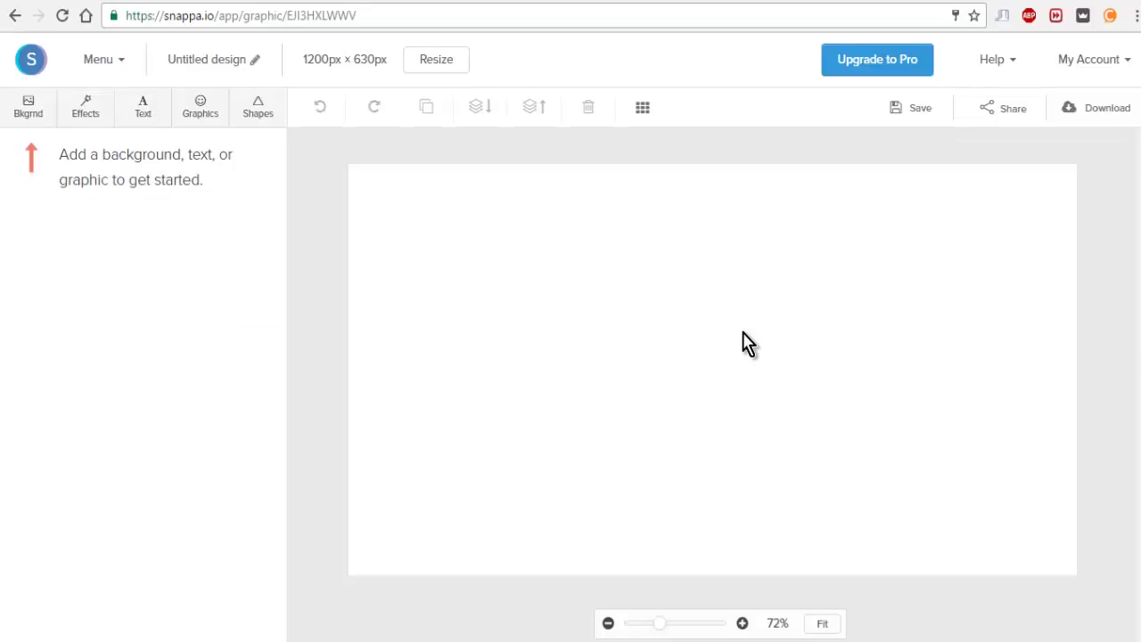
# Step: Search the background images for HEALTH and set the photo of the woman stretching her arms overhead as background
pyautogui.click(23, 116)
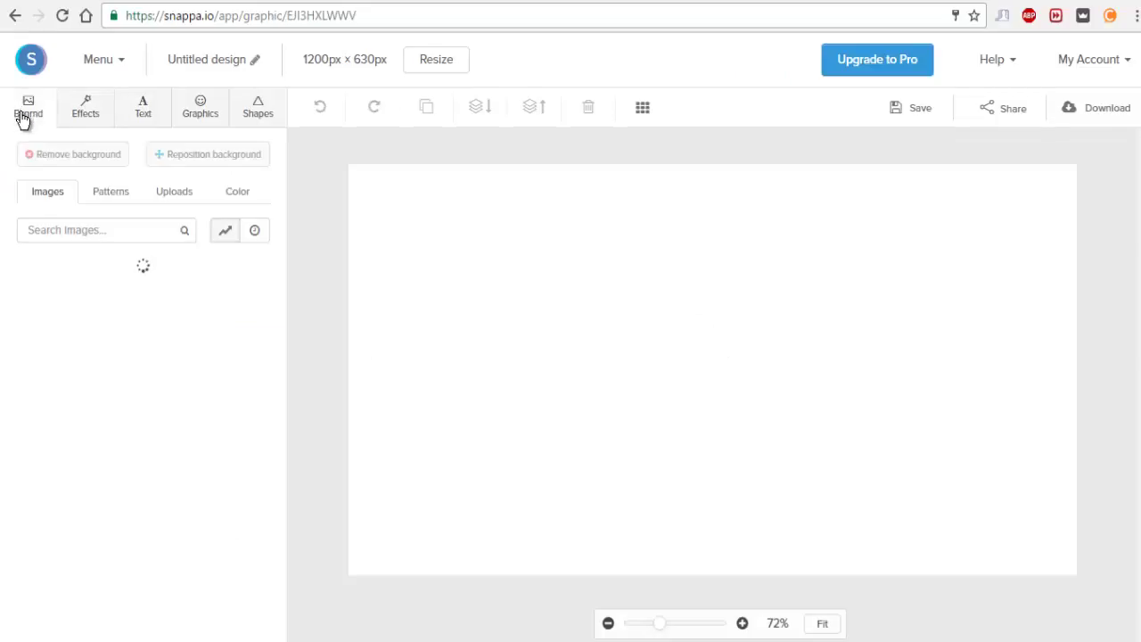
pyautogui.click(166, 230)
pyautogui.write('HEATL')
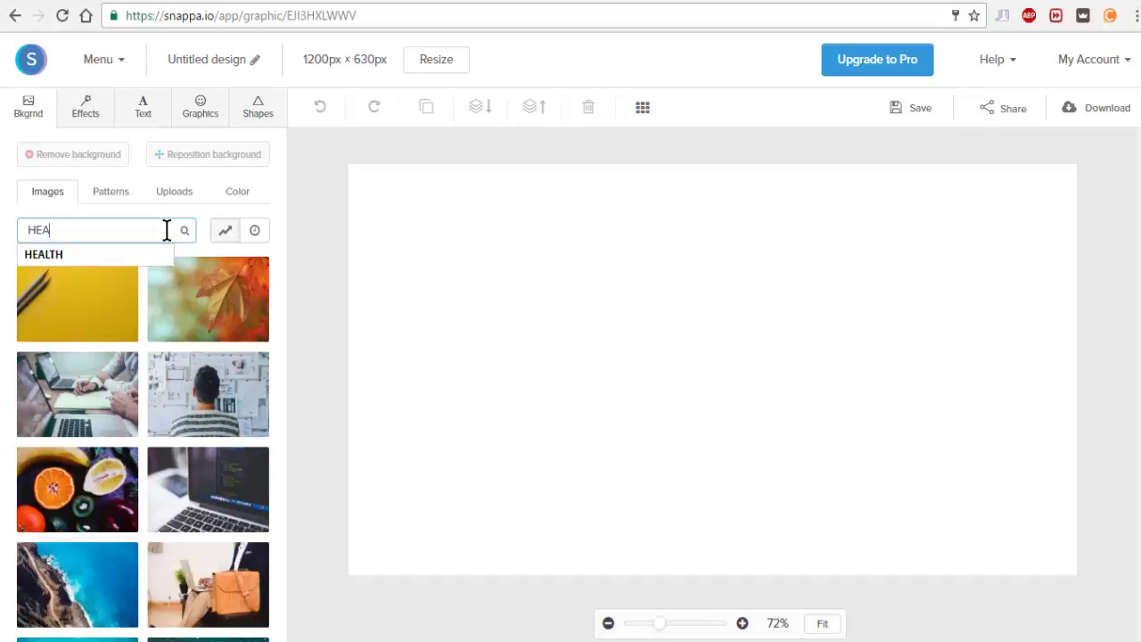
pyautogui.press('Down')
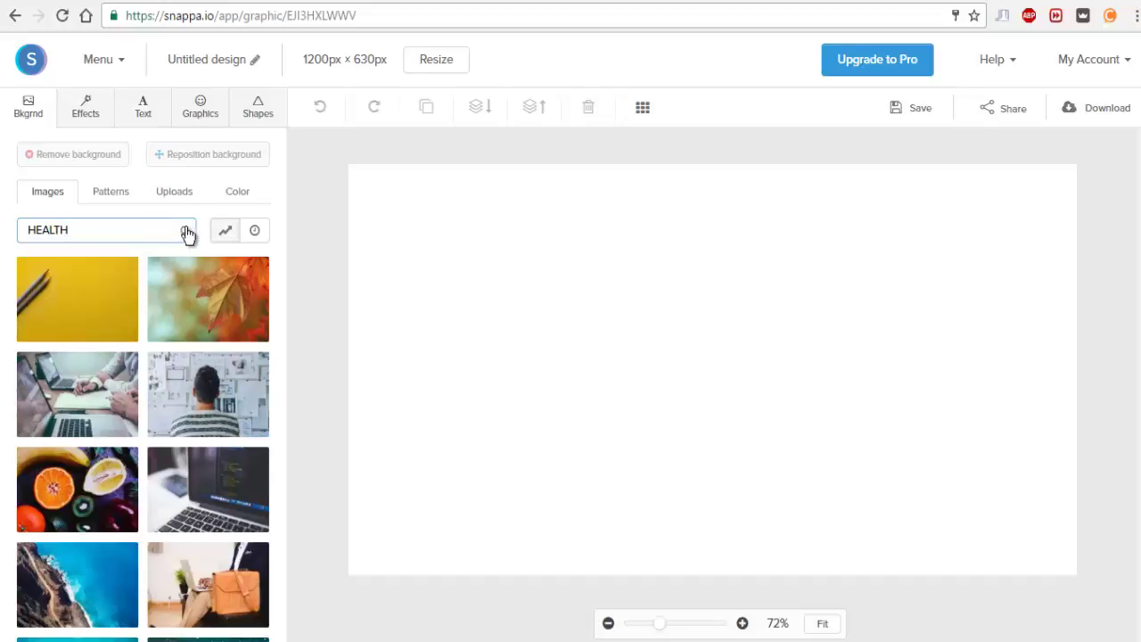
pyautogui.click(186, 231)
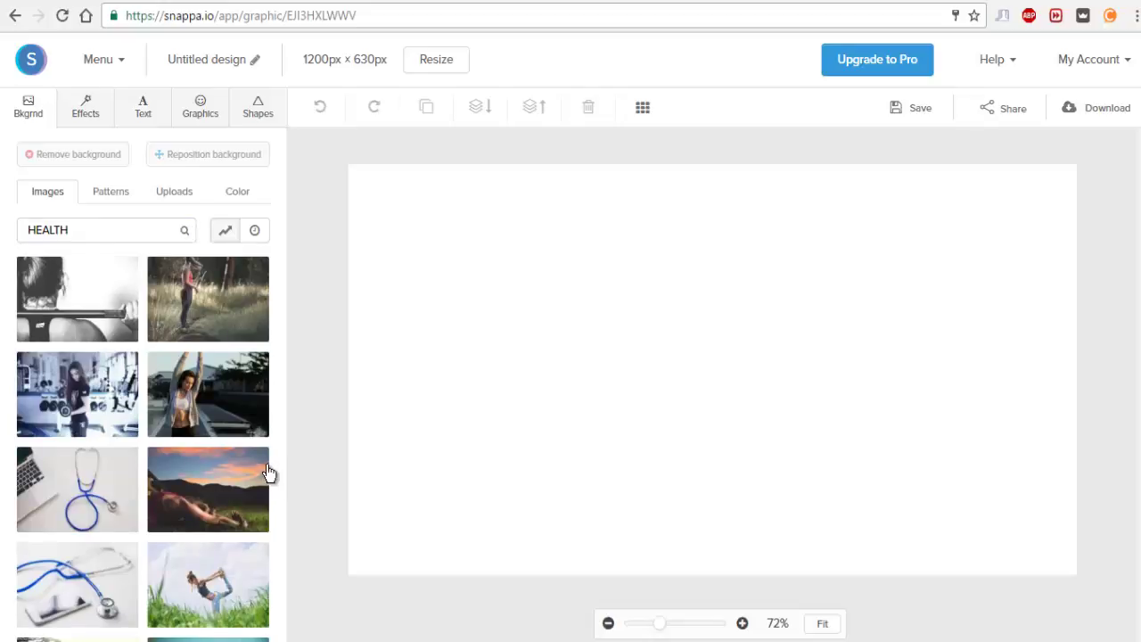
pyautogui.click(224, 416)
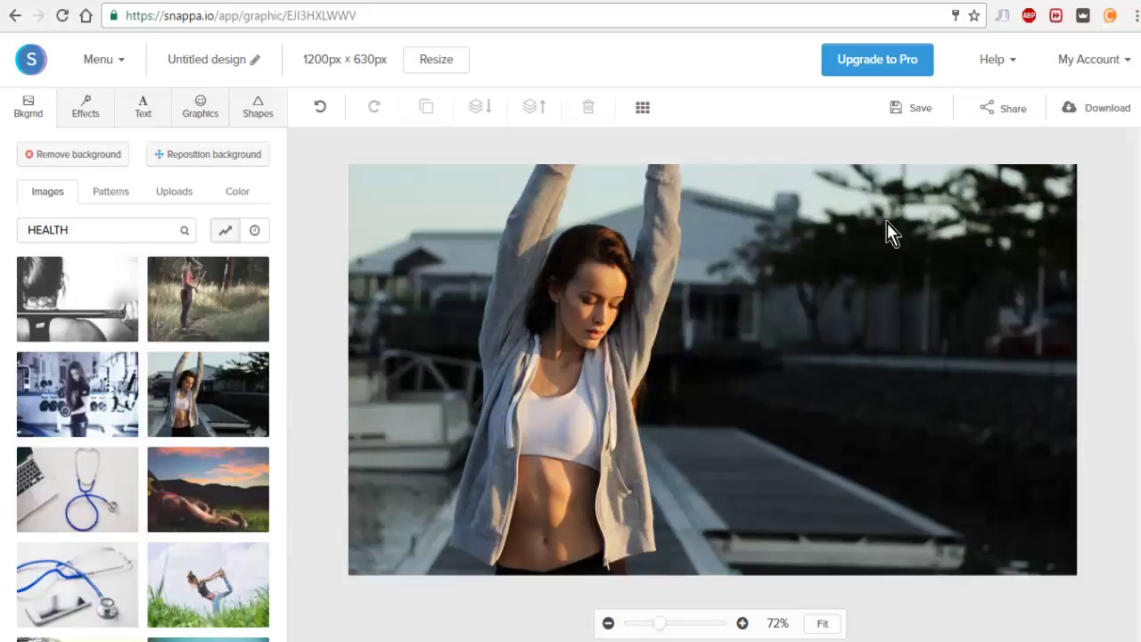
# Step: Add a heading to the graphic and place it over the lower left part of the photo
pyautogui.click(150, 114)
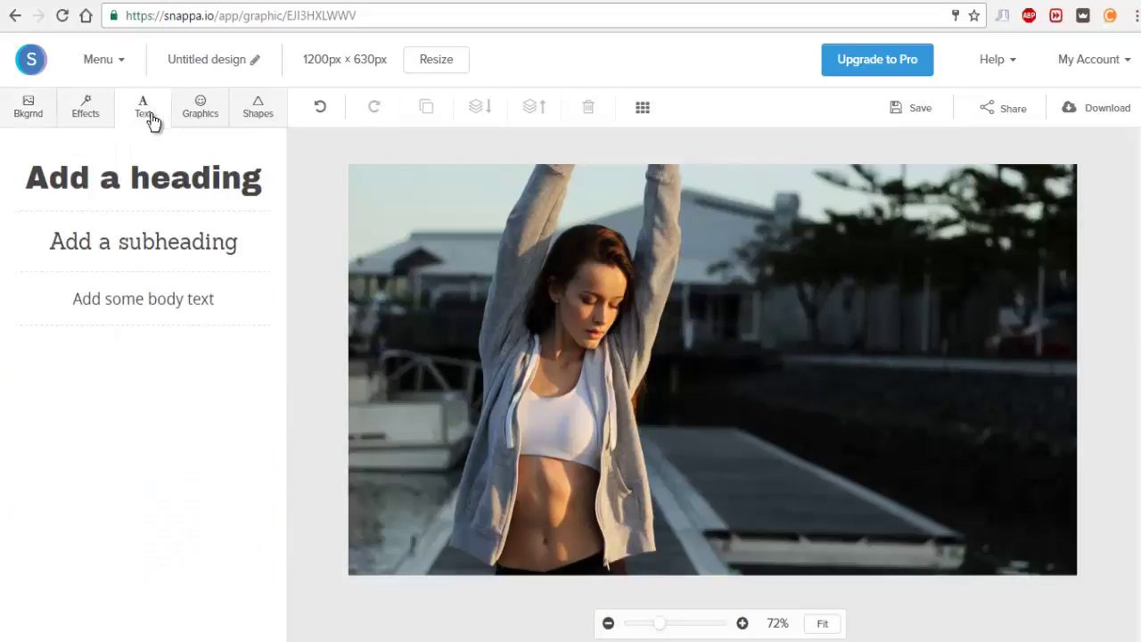
pyautogui.click(156, 183)
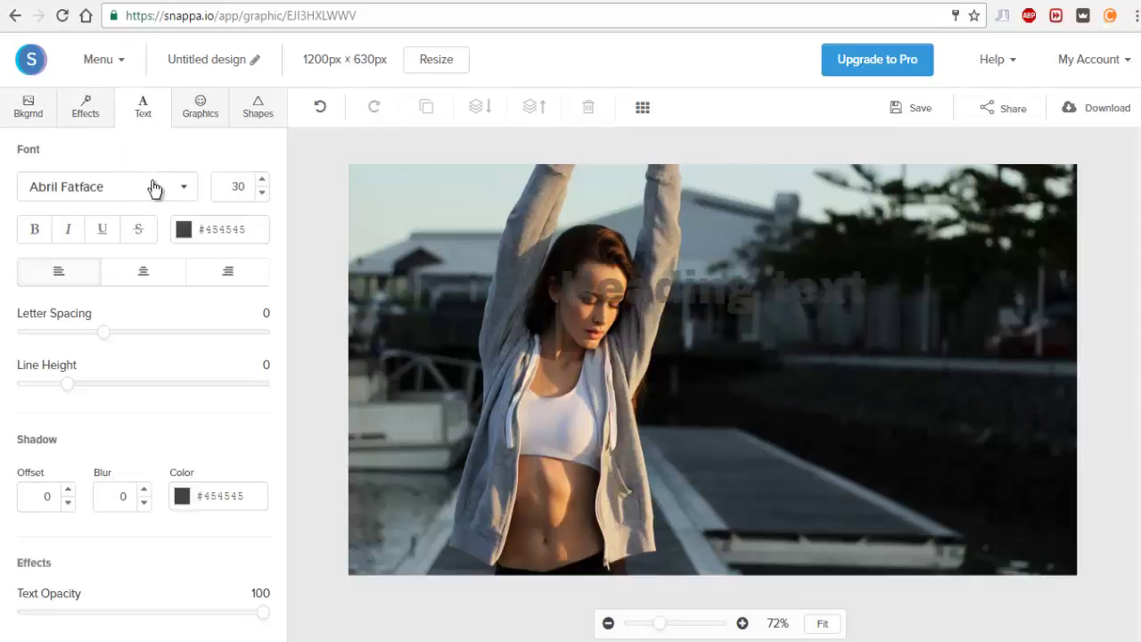
pyautogui.moveTo(652, 375); pyautogui.dragTo(525, 476)
# Step: Replace the placeholder heading with "C24/7 Natura-Ceuticals" copied from the WordPress post title
pyautogui.doubleClick(541, 469)
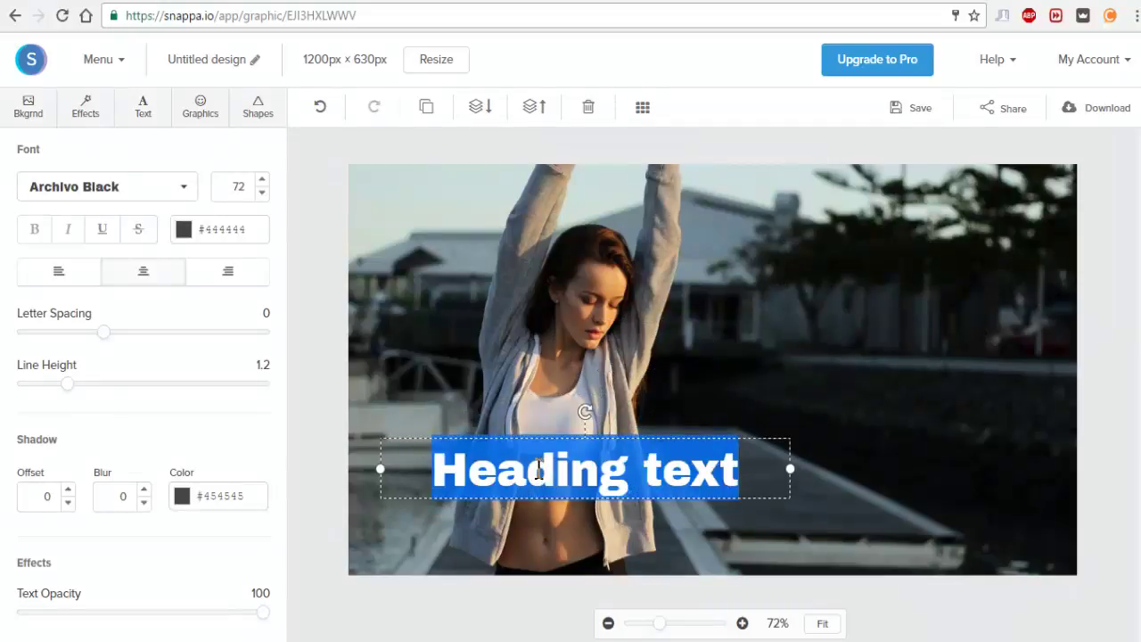
pyautogui.click(120, 5)
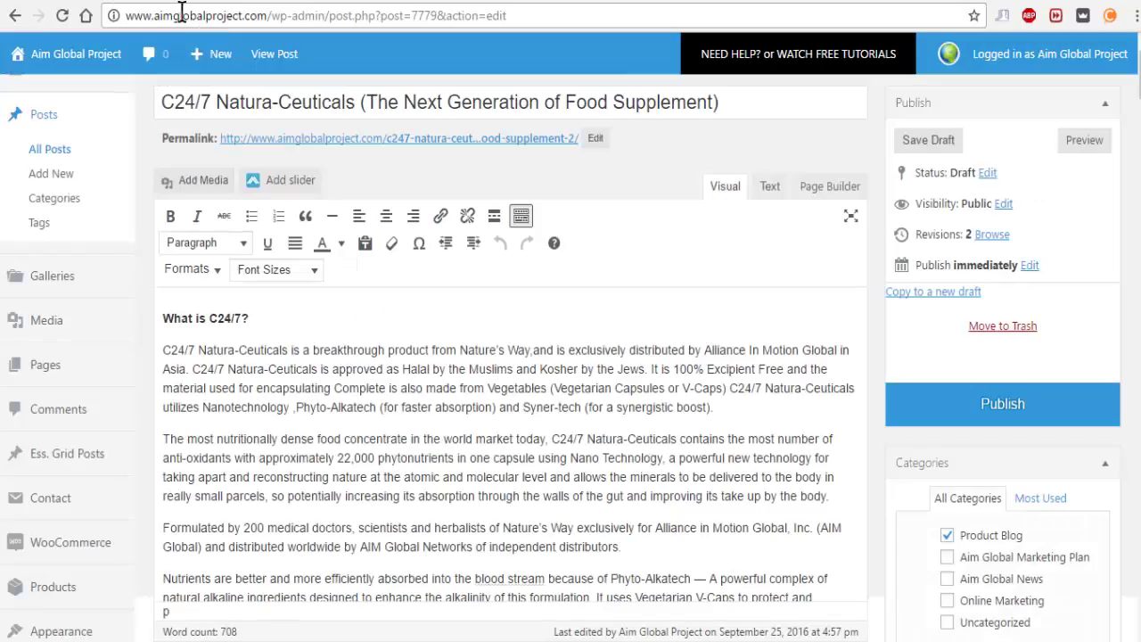
pyautogui.moveTo(354, 102); pyautogui.dragTo(134, 103)
pyautogui.hotkey('ctrl', 'c')
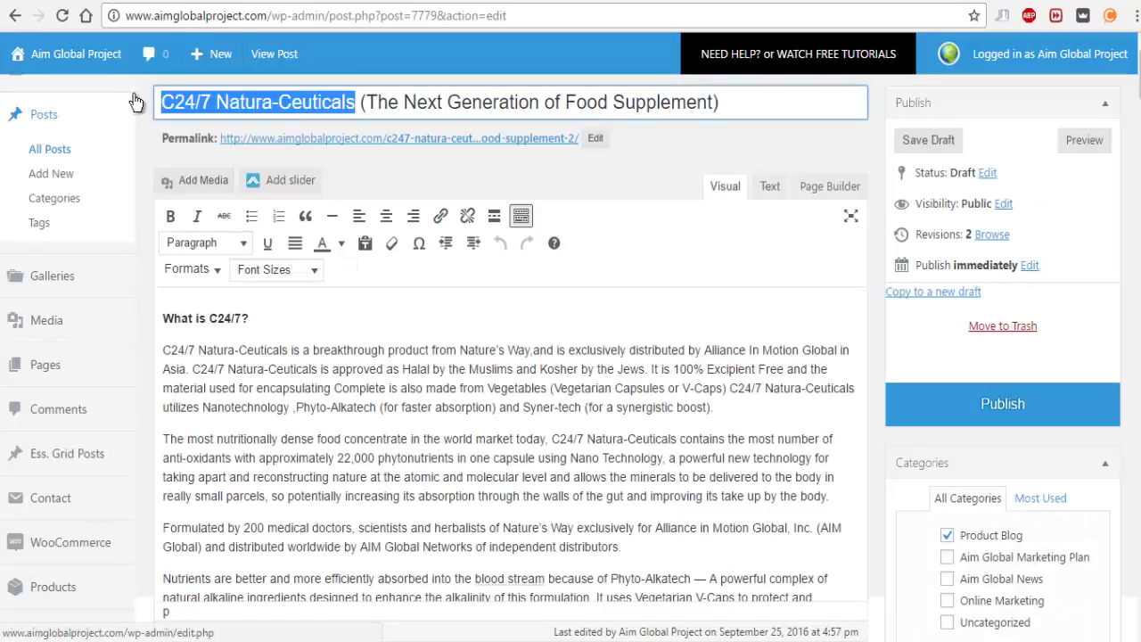
pyautogui.click(247, 4)
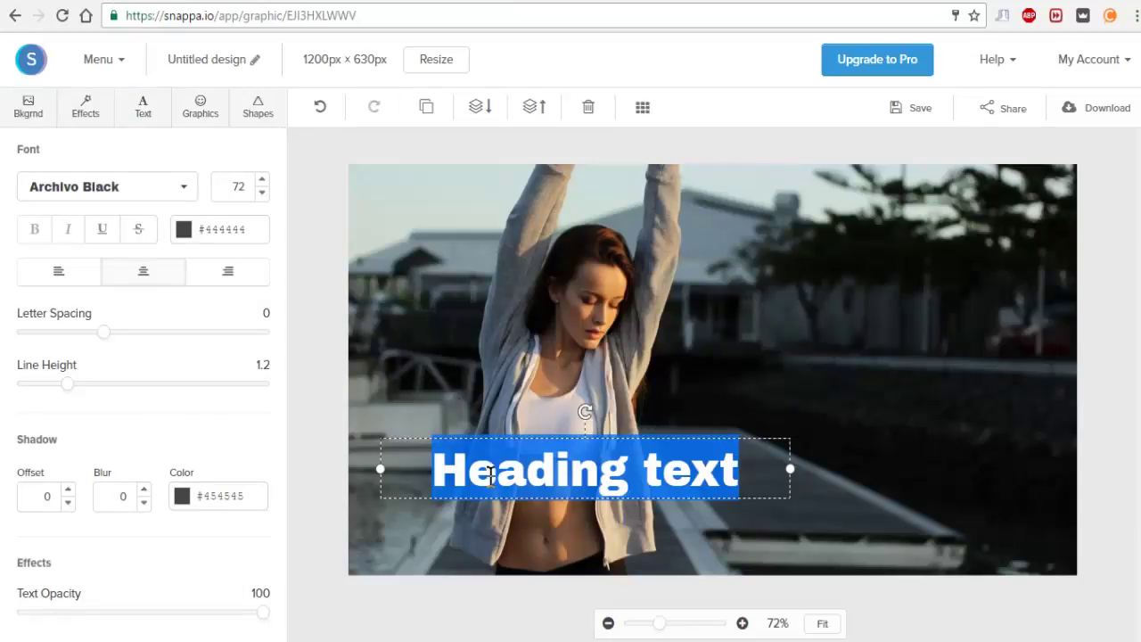
pyautogui.hotkey('ctrl', 'v')
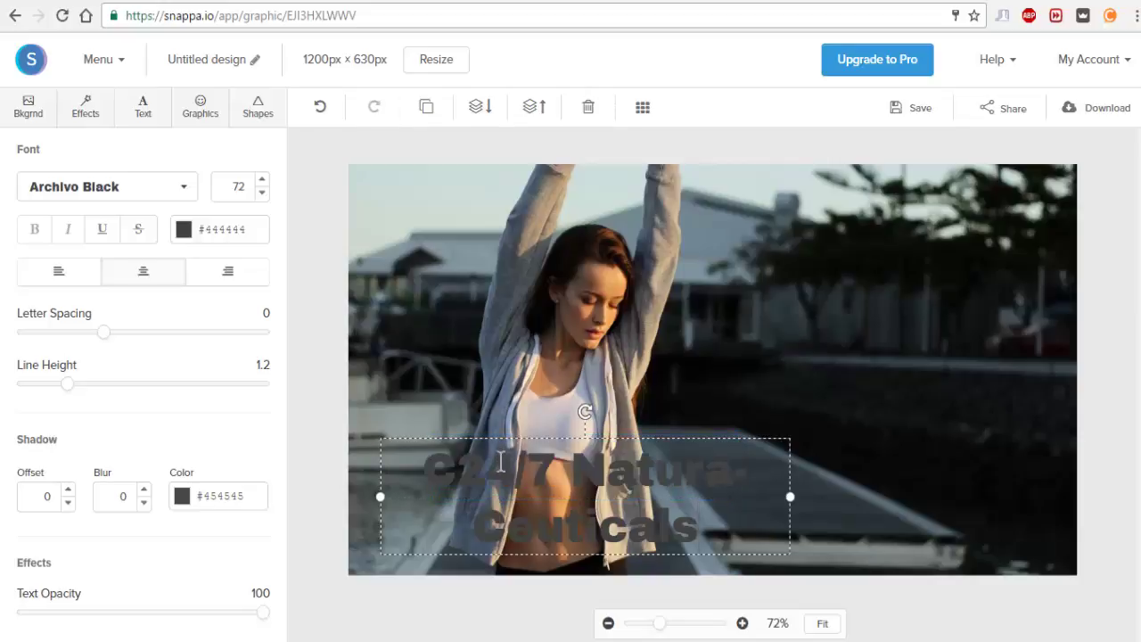
# Step: Colour the heading white (#ffffff) and widen its text box so the whole title fits on one line
pyautogui.moveTo(789, 496); pyautogui.dragTo(909, 497)
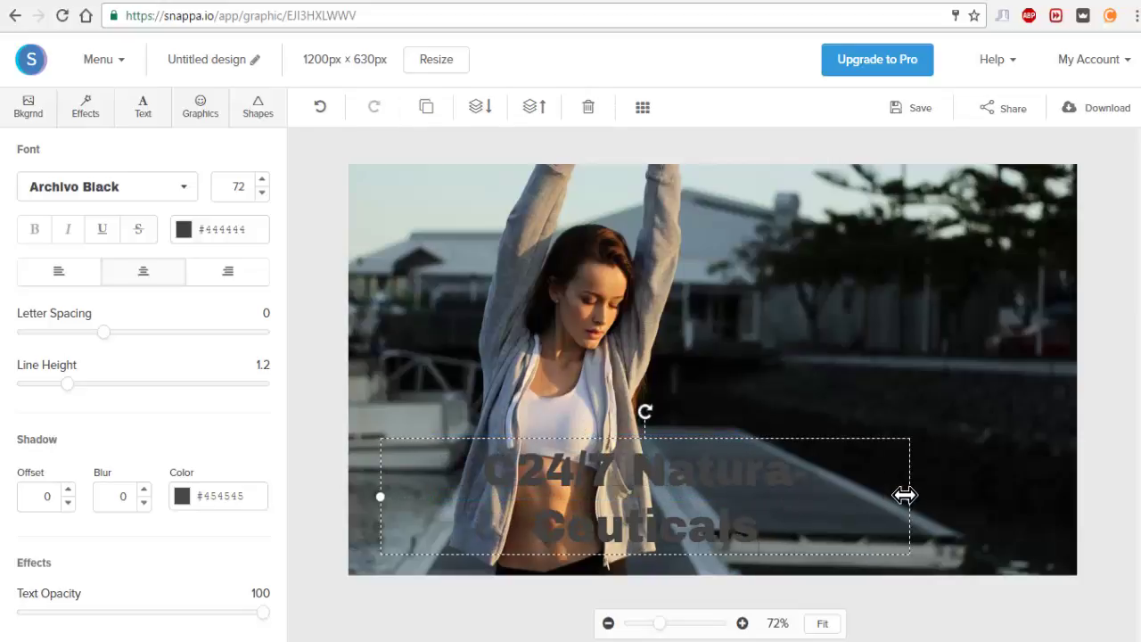
pyautogui.moveTo(789, 523); pyautogui.dragTo(469, 505)
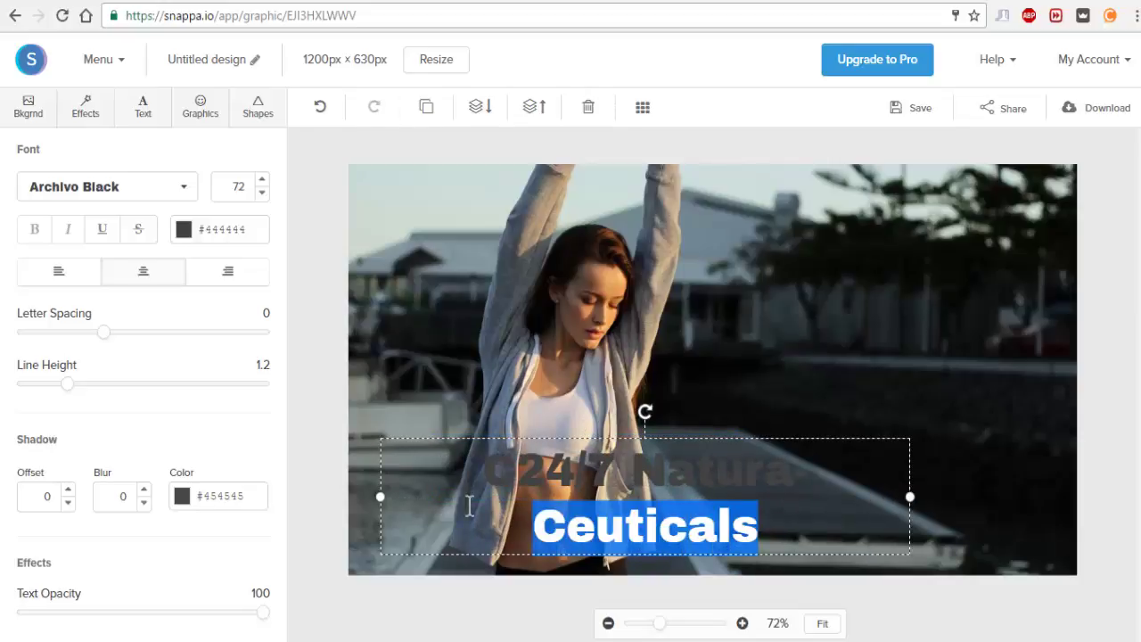
pyautogui.click(181, 229)
pyautogui.moveTo(126, 267); pyautogui.dragTo(83, 239)
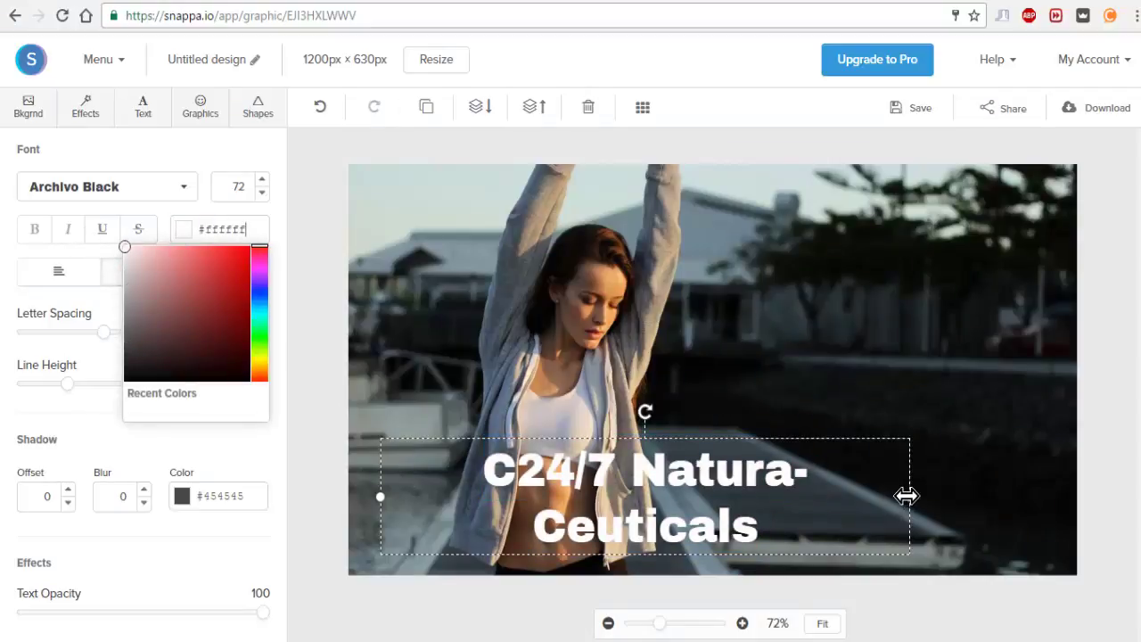
pyautogui.moveTo(906, 496); pyautogui.dragTo(997, 499)
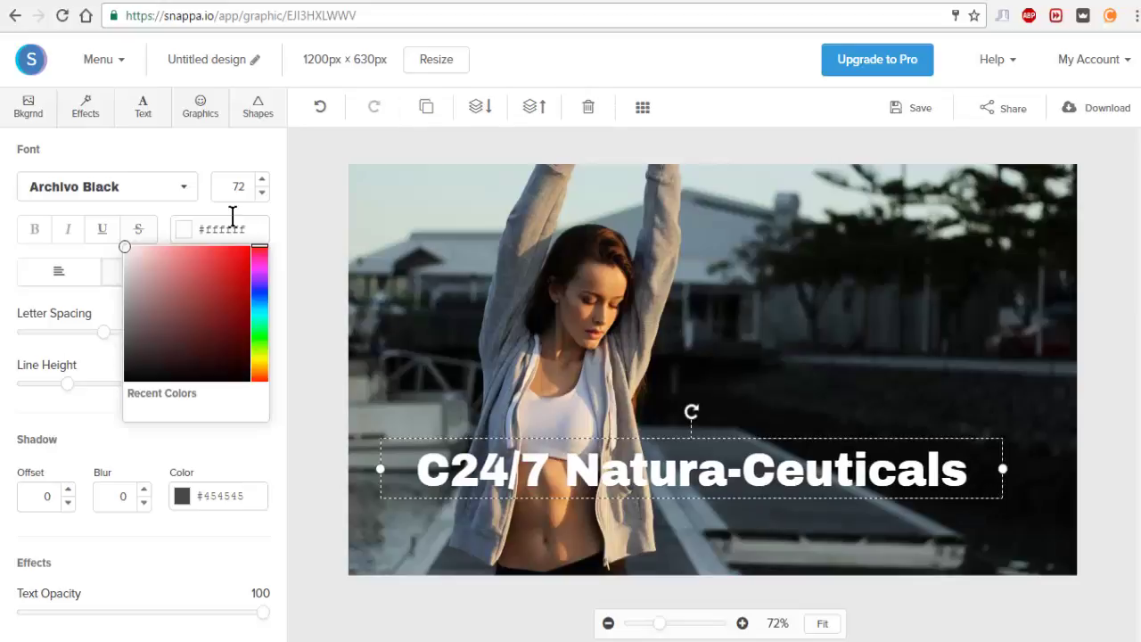
# Step: Change the heading's font to Anton and narrow its text box to fit the title closely
pyautogui.click(180, 195)
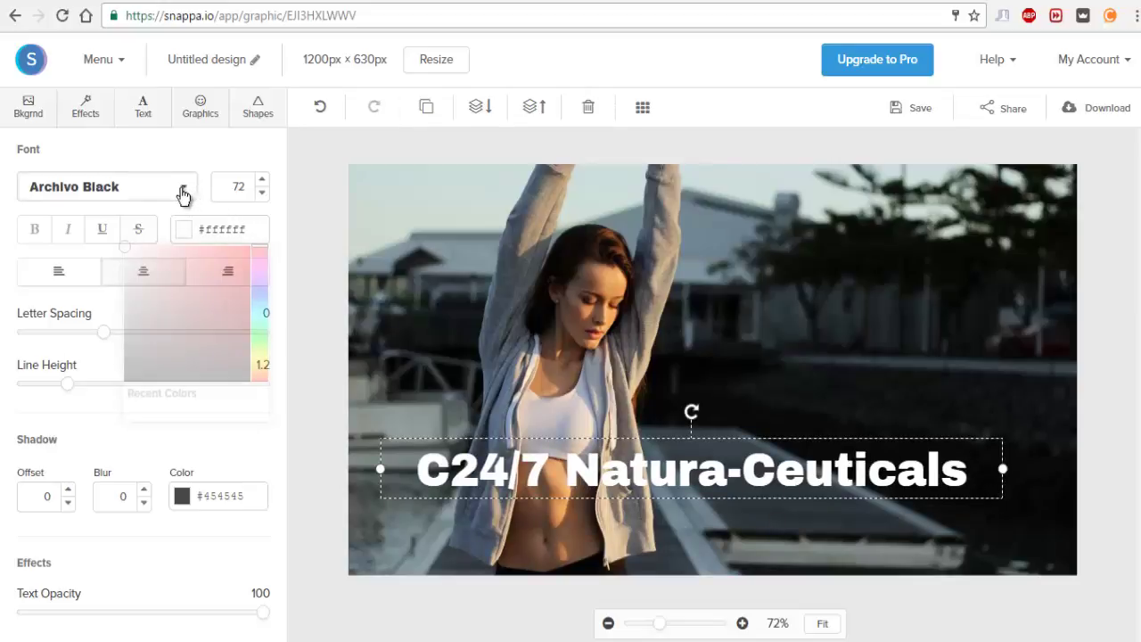
pyautogui.click(183, 196)
pyautogui.click(184, 198)
pyautogui.click(184, 198)
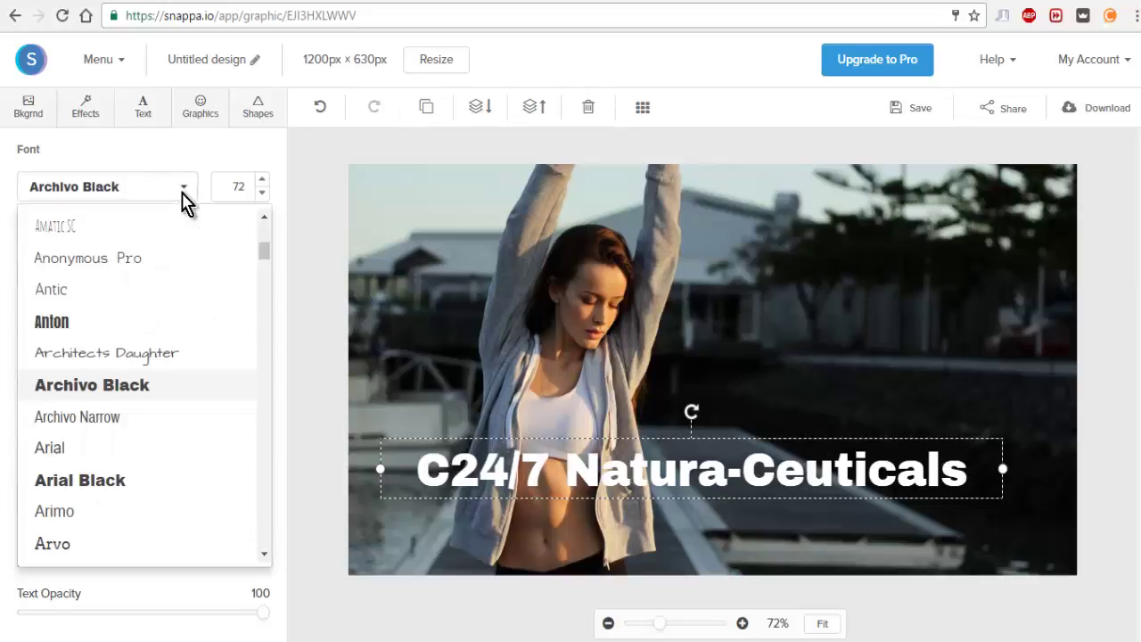
pyautogui.click(79, 329)
pyautogui.moveTo(1003, 469); pyautogui.dragTo(796, 466)
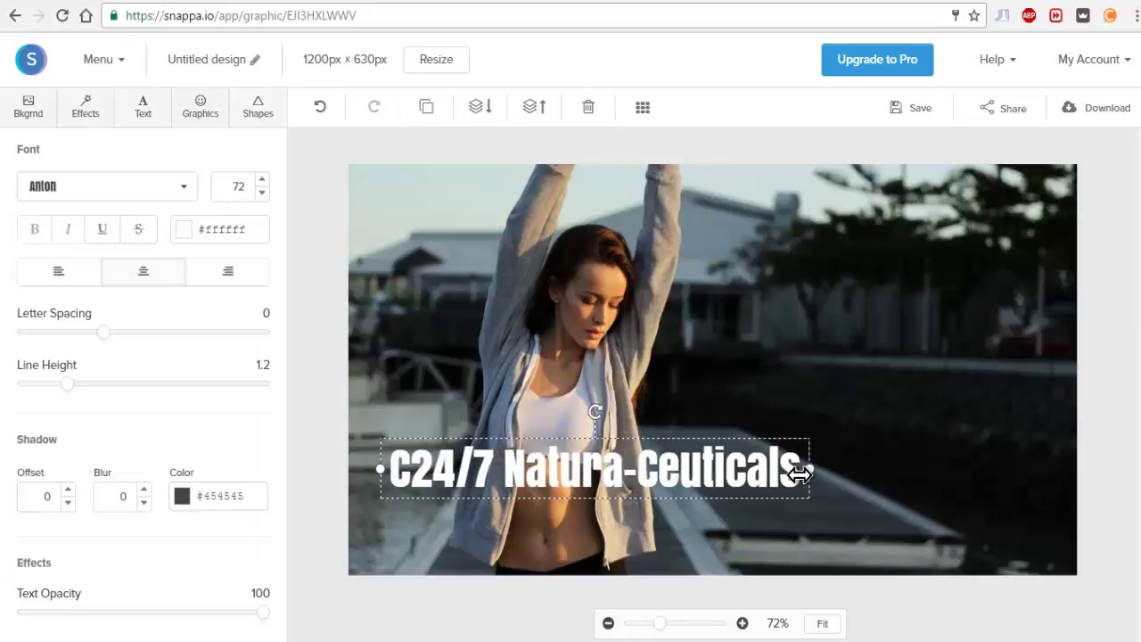
# Step: Reposition the heading slightly higher over the woman's waist, leaving room beneath it on the photo
pyautogui.doubleClick(744, 499)
pyautogui.click(790, 438)
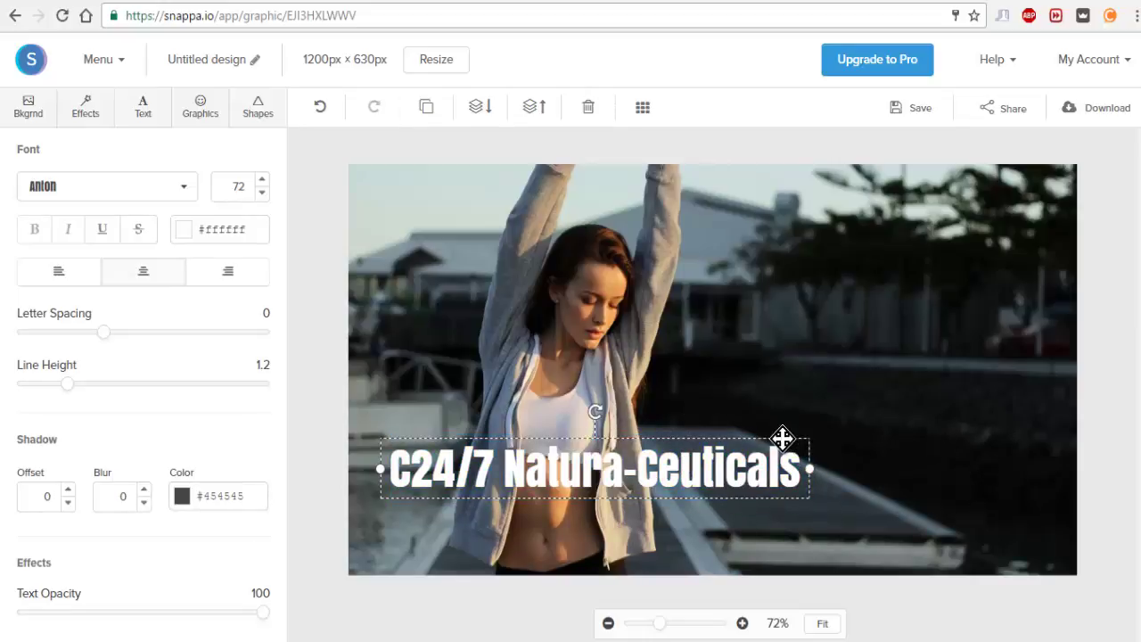
pyautogui.doubleClick(788, 435)
pyautogui.click(870, 441)
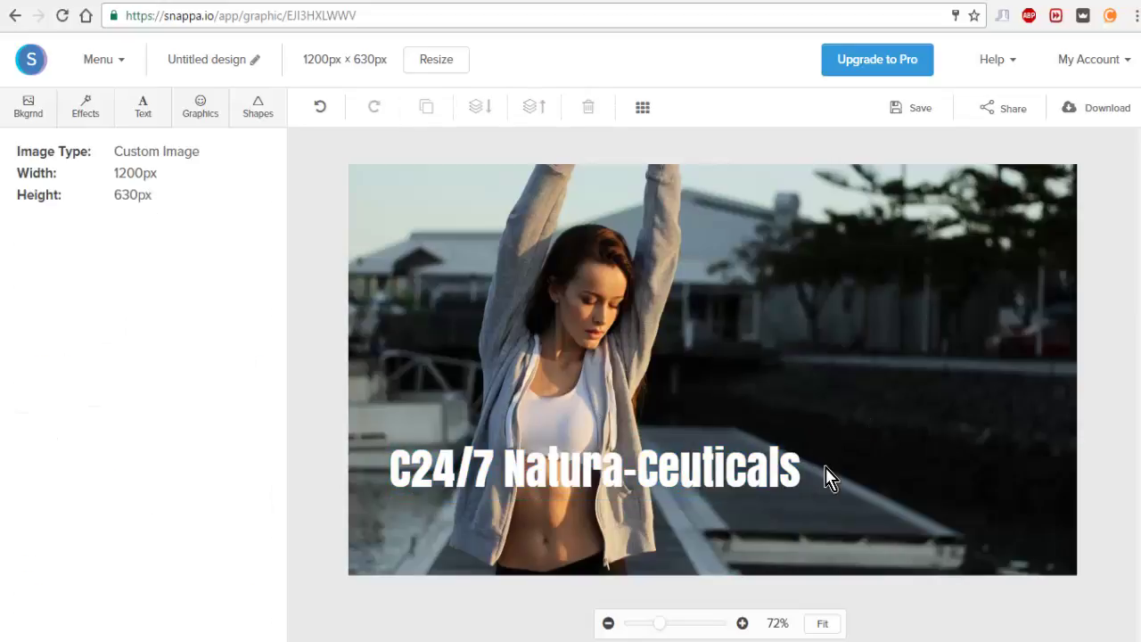
pyautogui.click(759, 464)
pyautogui.moveTo(758, 465); pyautogui.dragTo(644, 517)
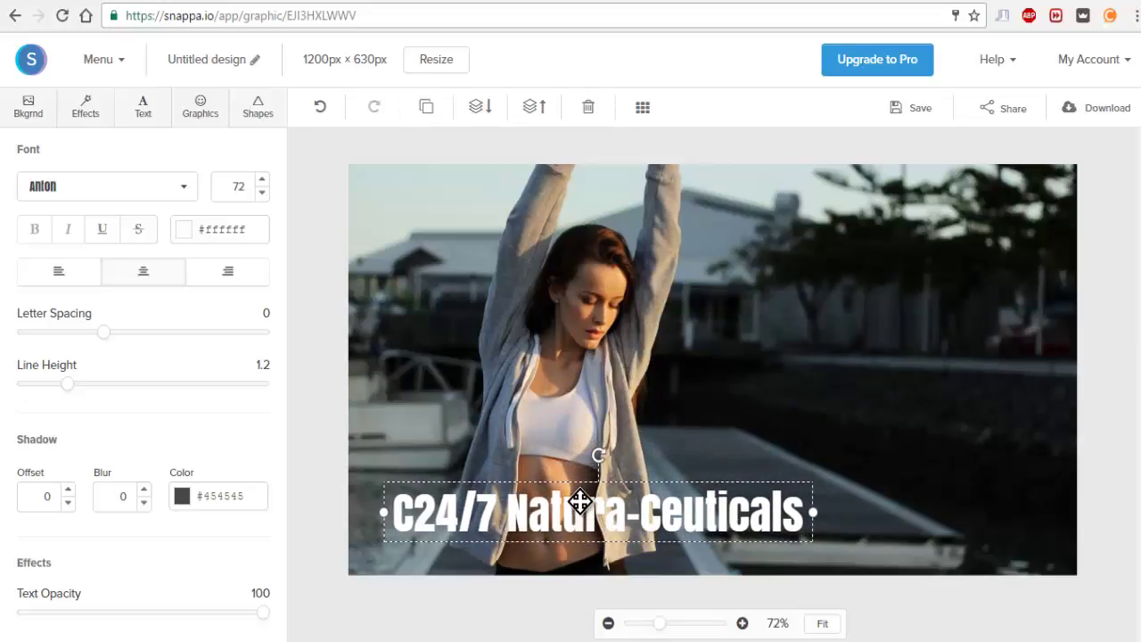
pyautogui.moveTo(579, 481); pyautogui.dragTo(580, 446)
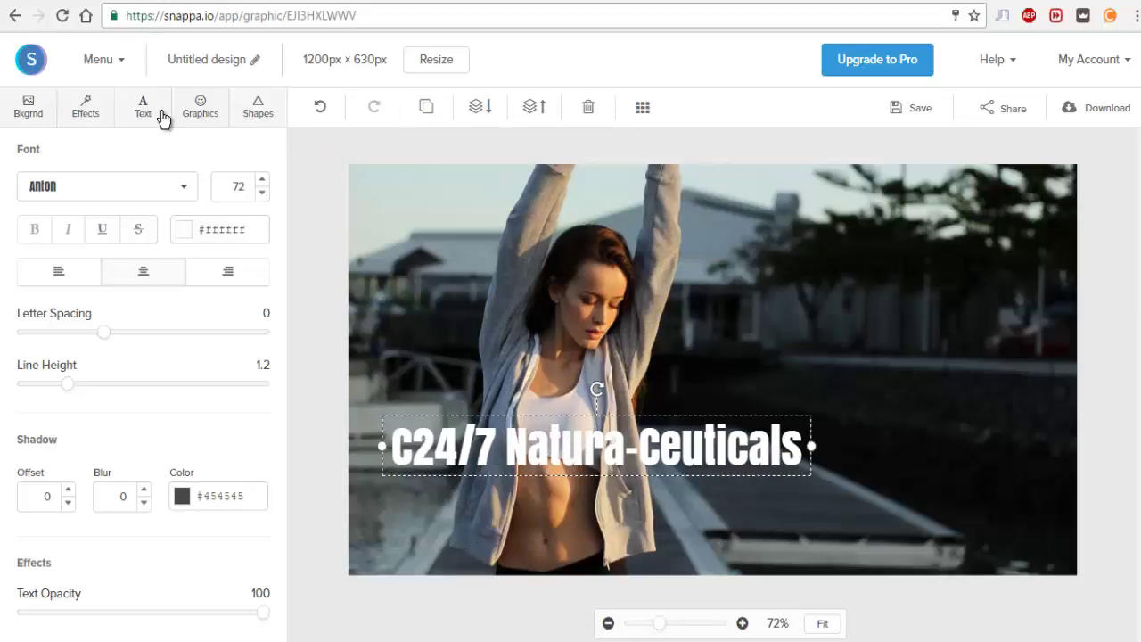
# Step: Add a subheading to the graphic and open its placeholder text for editing
pyautogui.click(132, 123)
pyautogui.click(145, 256)
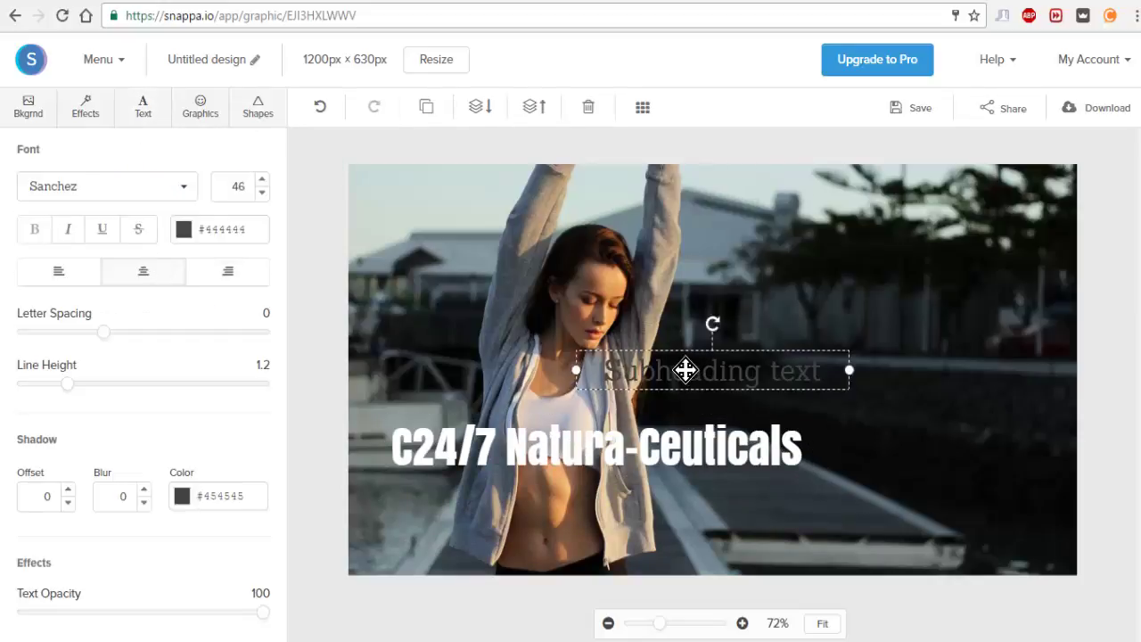
pyautogui.doubleClick(697, 374)
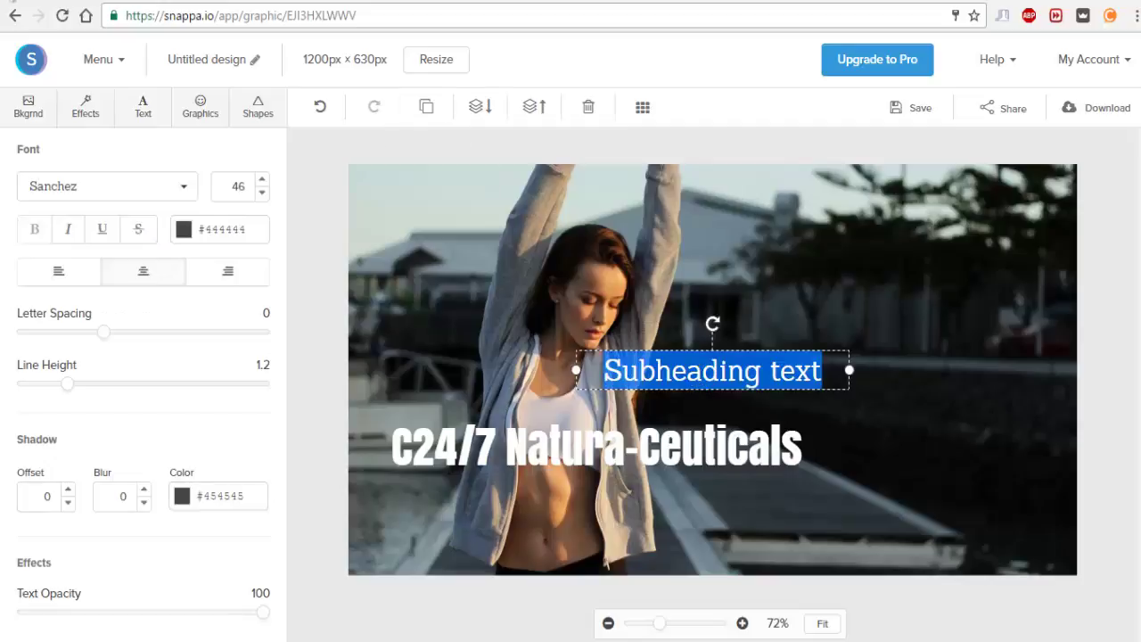
# Step: Replace the subheading placeholder with "The Next Generation of Food Supplement", copied from the WordPress post title, and widen its text box
pyautogui.click(98, 5)
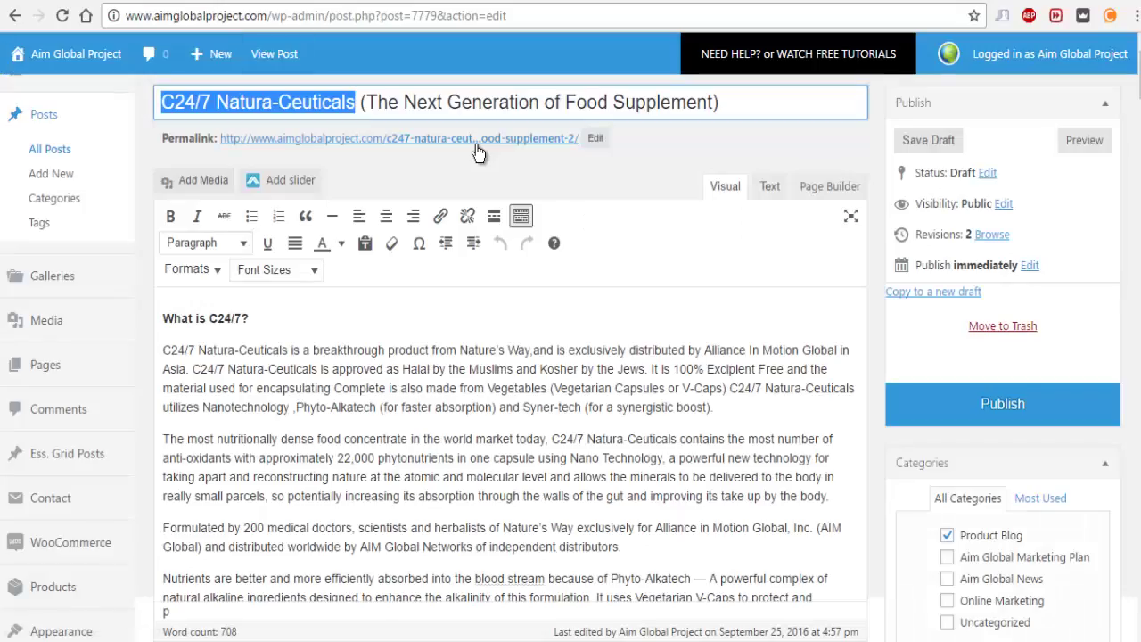
pyautogui.click(367, 102)
pyautogui.moveTo(425, 101); pyautogui.dragTo(690, 104)
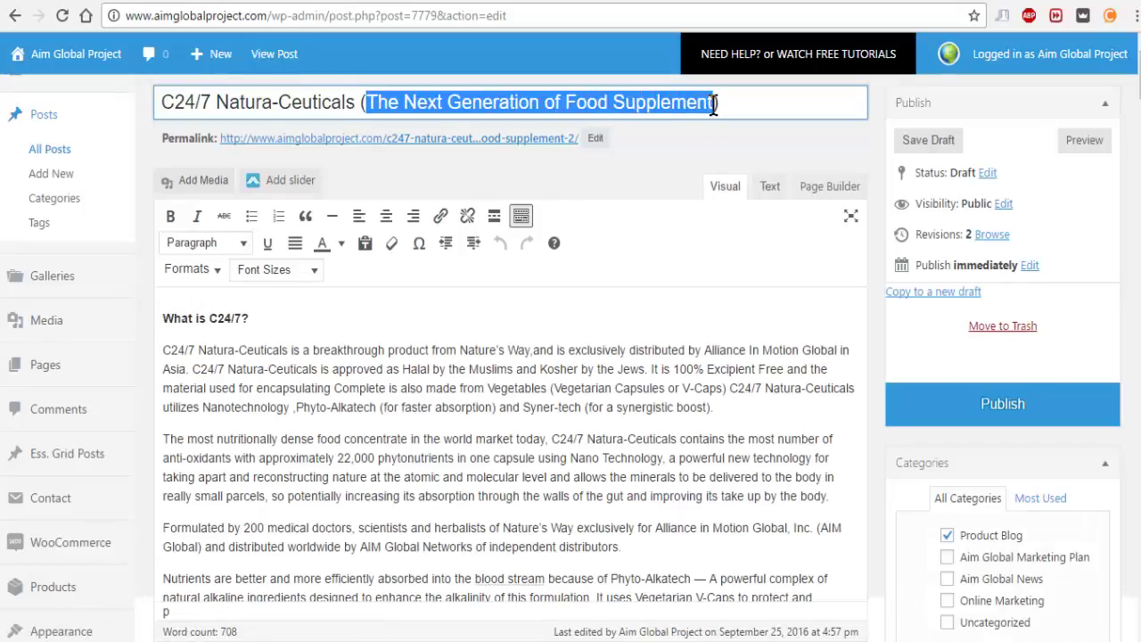
pyautogui.click(230, 5)
pyautogui.rightClick(690, 379)
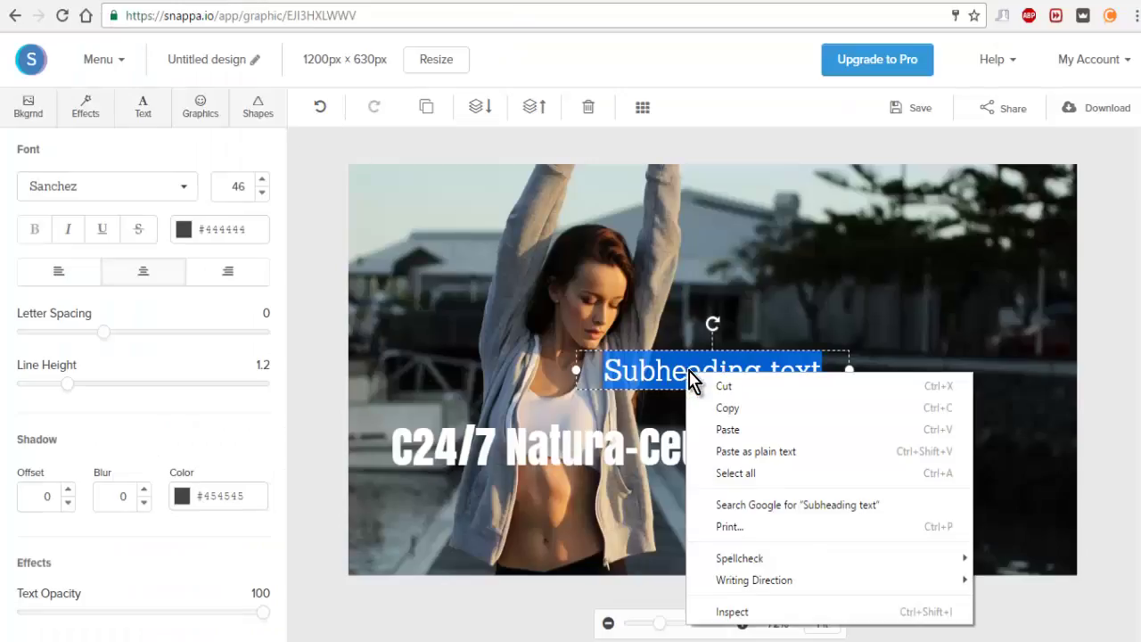
pyautogui.click(736, 427)
pyautogui.moveTo(846, 407); pyautogui.dragTo(998, 416)
# Step: Colour the whole subheading text white (#ffffff)
pyautogui.moveTo(891, 407); pyautogui.dragTo(513, 354)
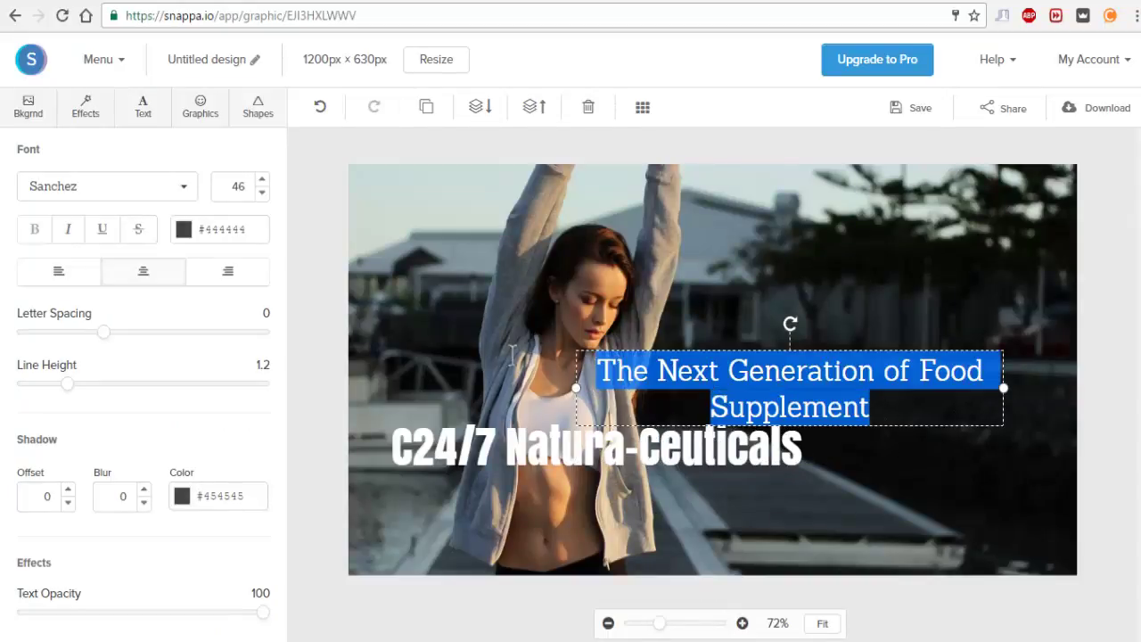
pyautogui.click(182, 234)
pyautogui.moveTo(150, 265); pyautogui.dragTo(90, 241)
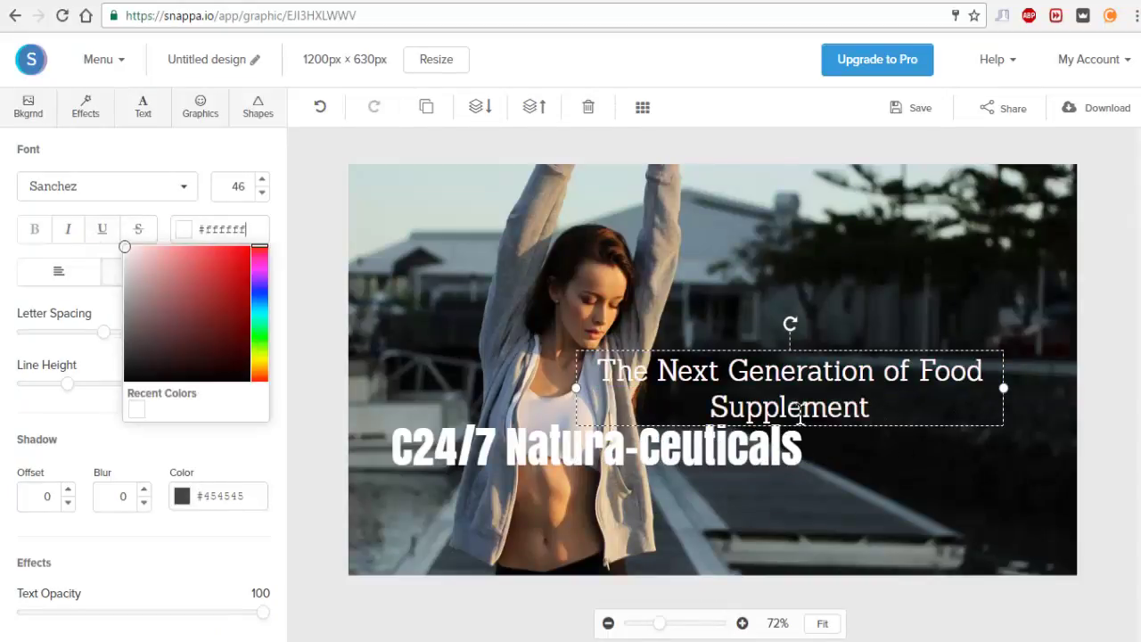
# Step: Narrow the subheading's text box so "Food Supplement" sits on the second line, and left-align its text
pyautogui.moveTo(1003, 388); pyautogui.dragTo(476, 364)
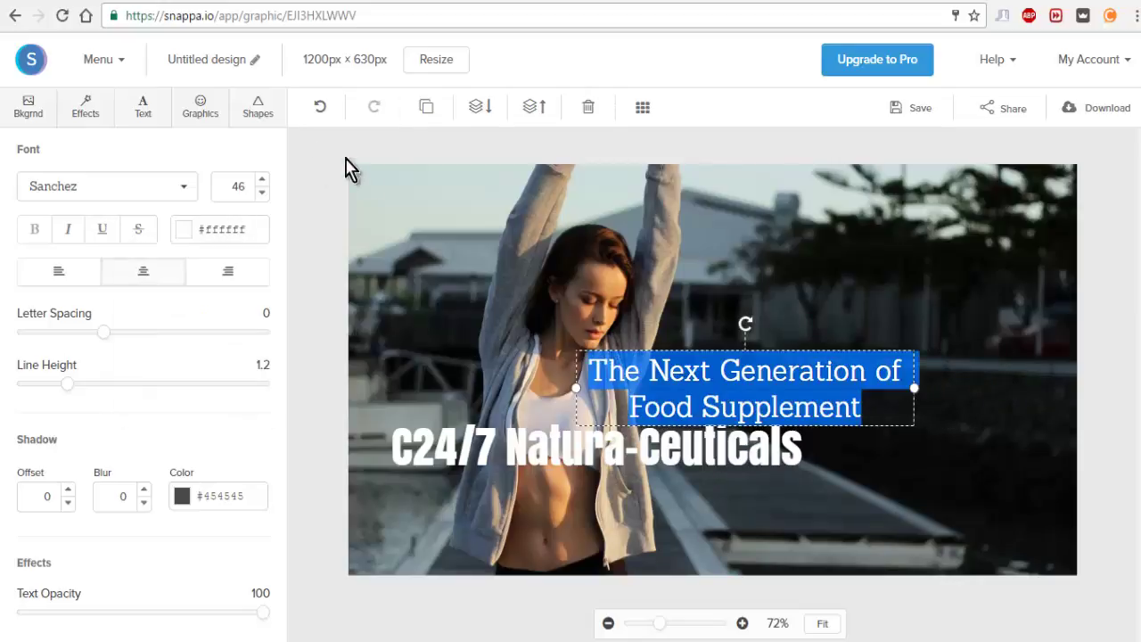
pyautogui.click(65, 279)
pyautogui.click(772, 323)
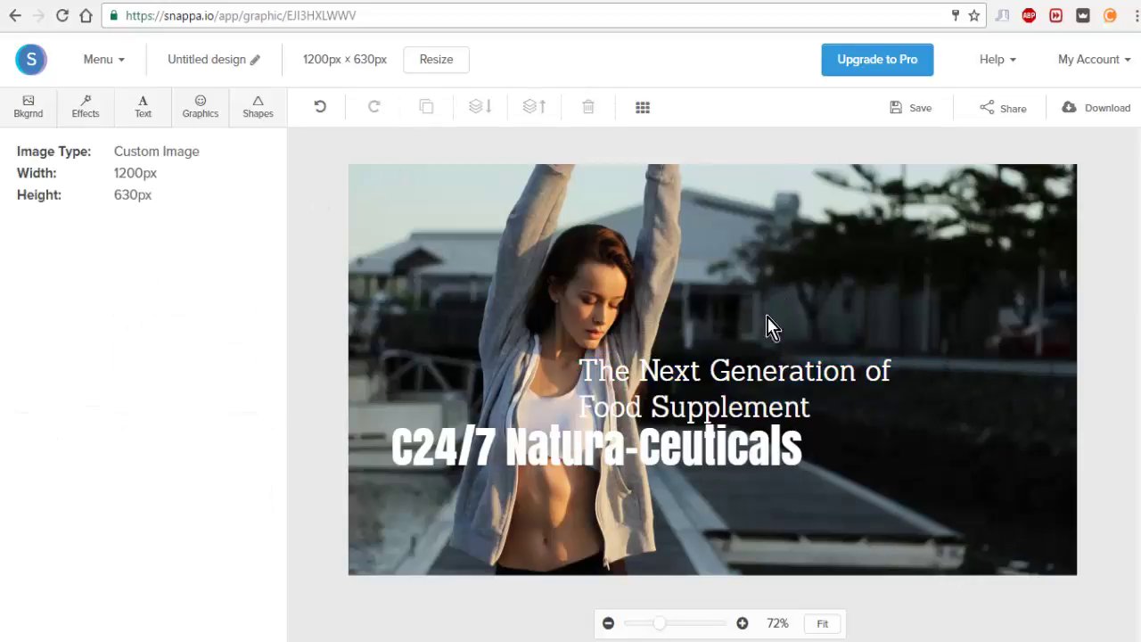
# Step: Move the subheading directly beneath the heading and shift the heading up slightly to line up above it
pyautogui.click(764, 377)
pyautogui.moveTo(765, 377); pyautogui.dragTo(586, 488)
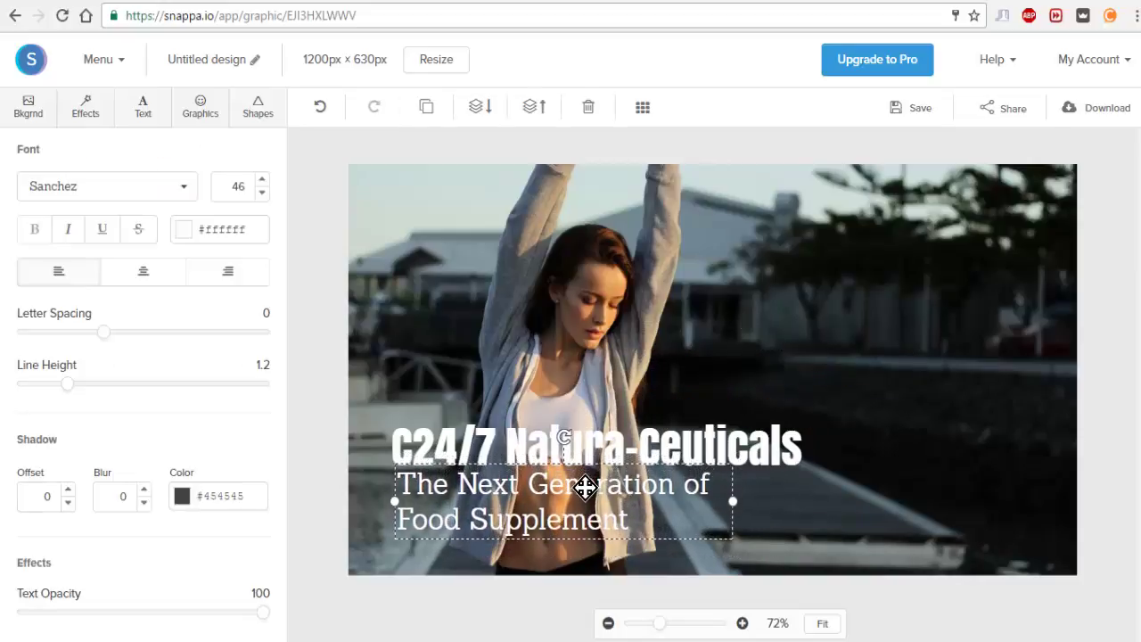
pyautogui.click(685, 442)
pyautogui.moveTo(686, 435); pyautogui.dragTo(689, 433)
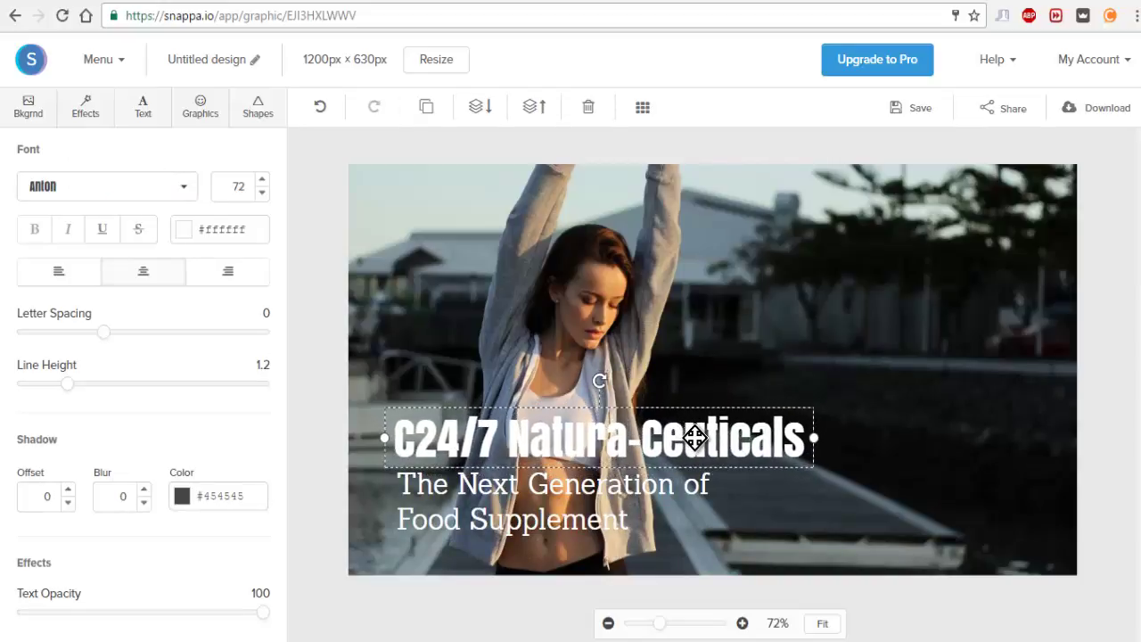
# Step: Recolour the heading bright green (#24f000) and nudge it to align with the subheading's starting edge
pyautogui.doubleClick(611, 437)
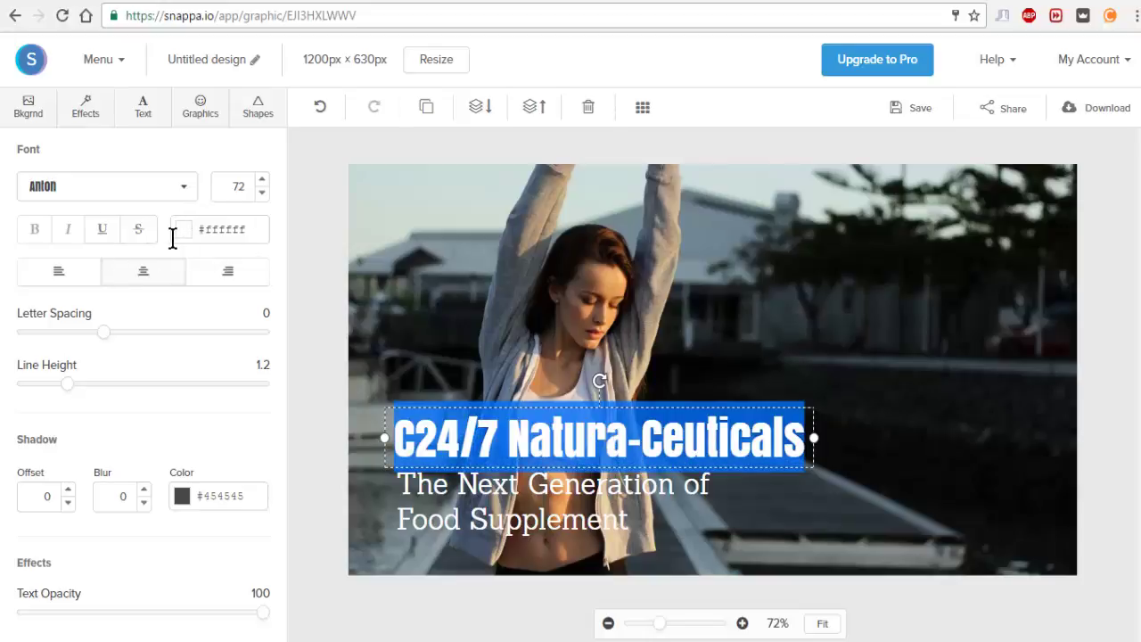
pyautogui.click(181, 231)
pyautogui.click(258, 342)
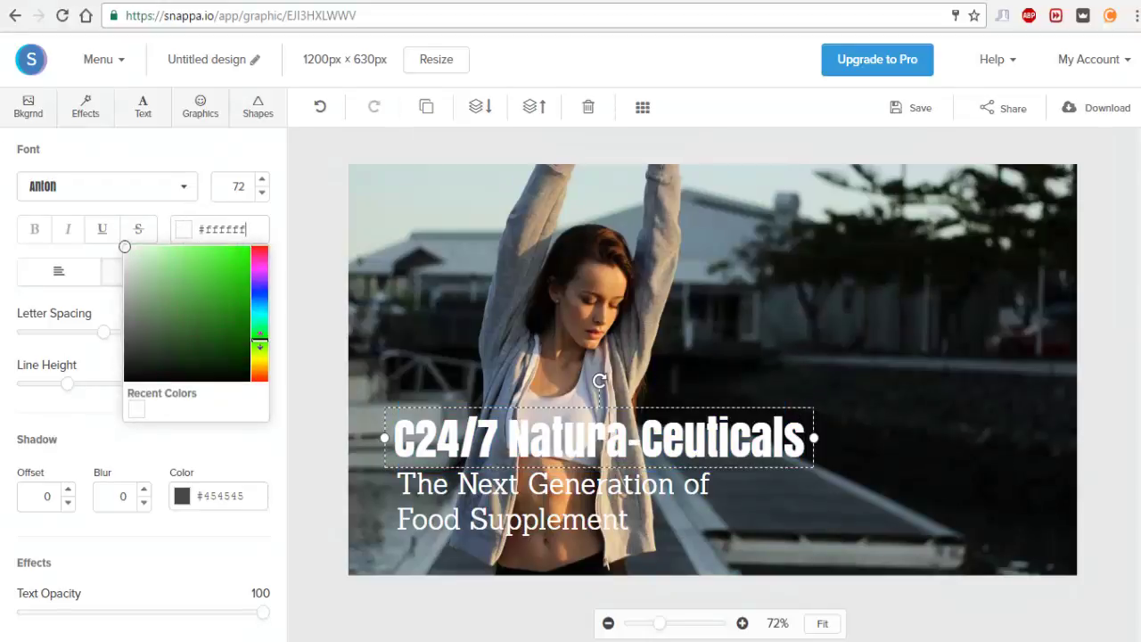
pyautogui.moveTo(125, 246); pyautogui.dragTo(251, 247)
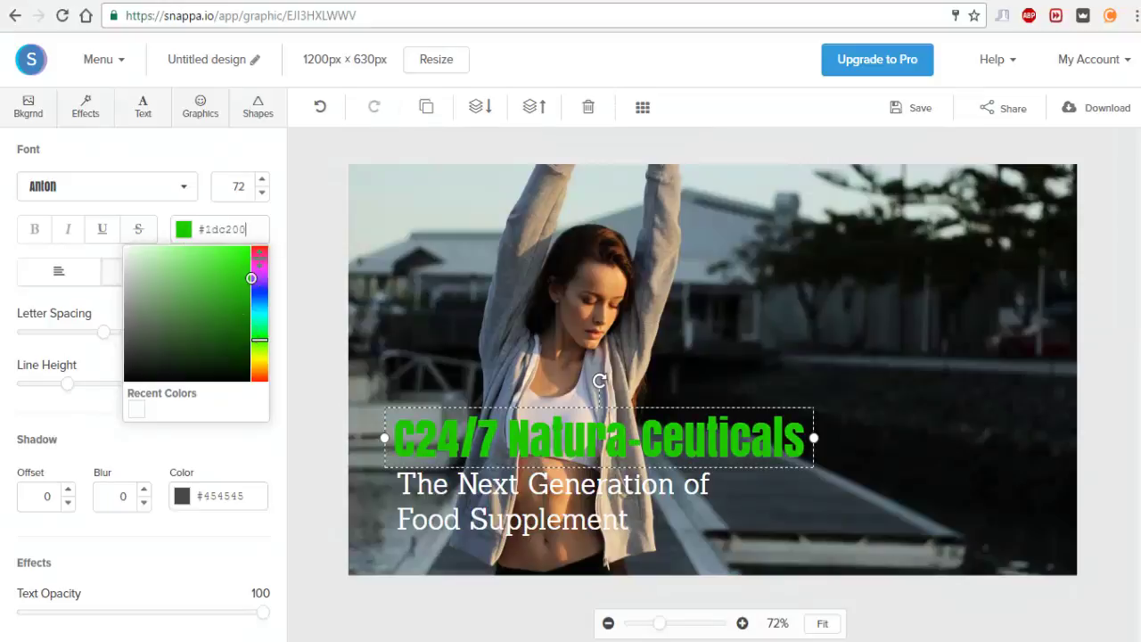
pyautogui.moveTo(168, 247)
pyautogui.mouseDown()
pyautogui.moveTo(183, 264)
pyautogui.moveTo(176, 274)
pyautogui.mouseUp()
pyautogui.moveTo(173, 355)
pyautogui.mouseDown()
pyautogui.moveTo(234, 383)
pyautogui.moveTo(301, 211)
pyautogui.moveTo(420, 169)
pyautogui.moveTo(323, 280)
pyautogui.moveTo(329, 249)
pyautogui.mouseUp()
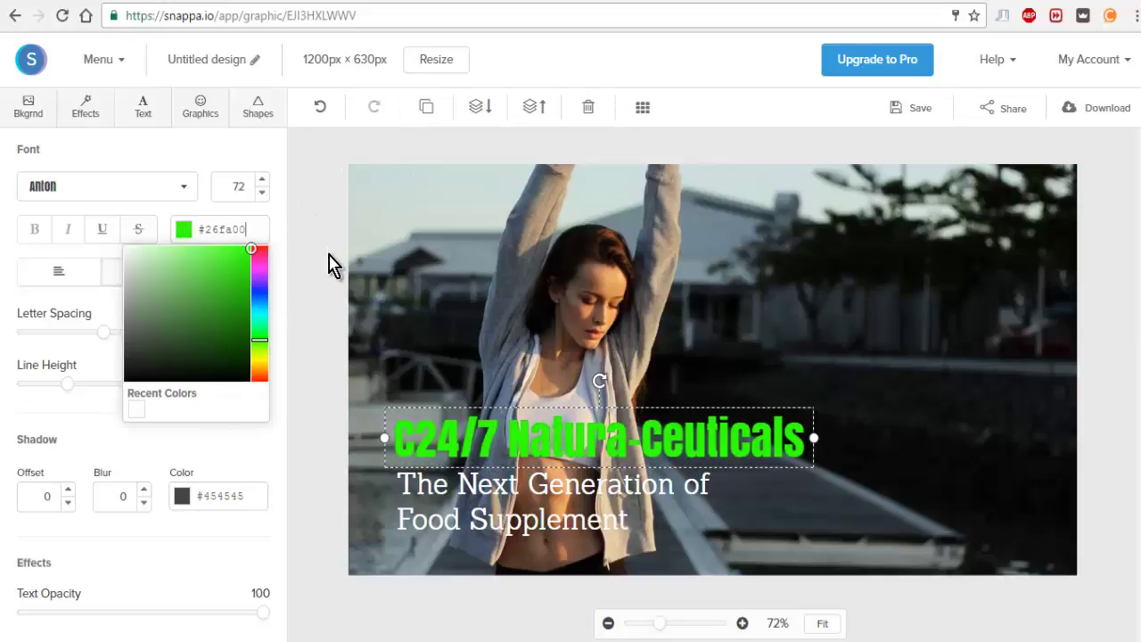
pyautogui.click(318, 224)
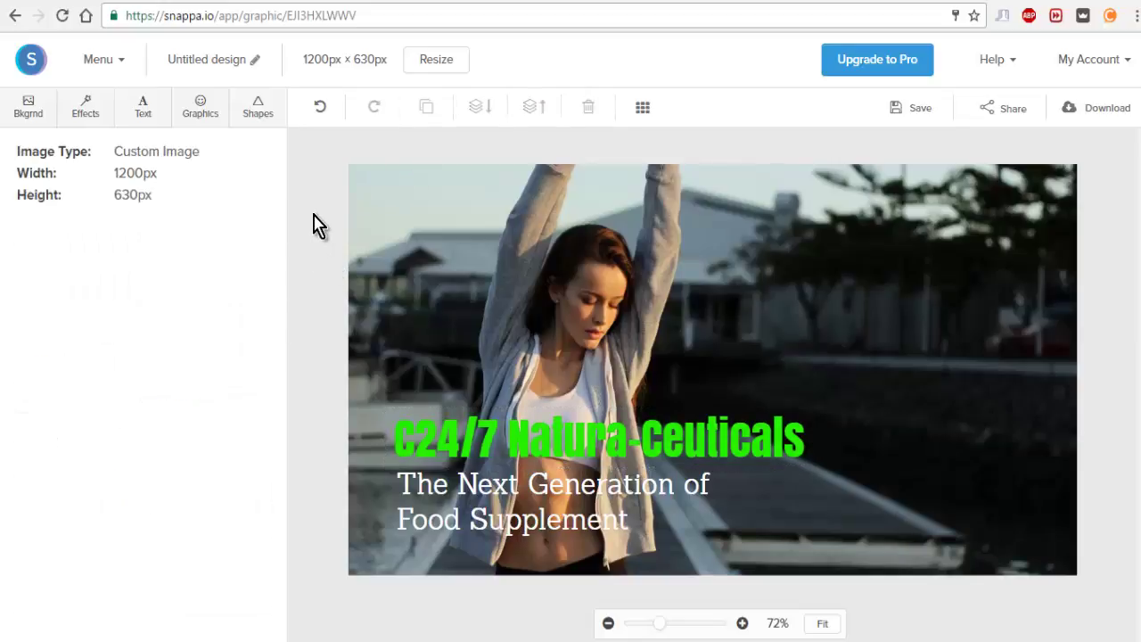
pyautogui.moveTo(580, 450)
pyautogui.mouseDown()
pyautogui.moveTo(565, 451)
pyautogui.moveTo(788, 442)
pyautogui.moveTo(583, 451)
pyautogui.mouseUp()
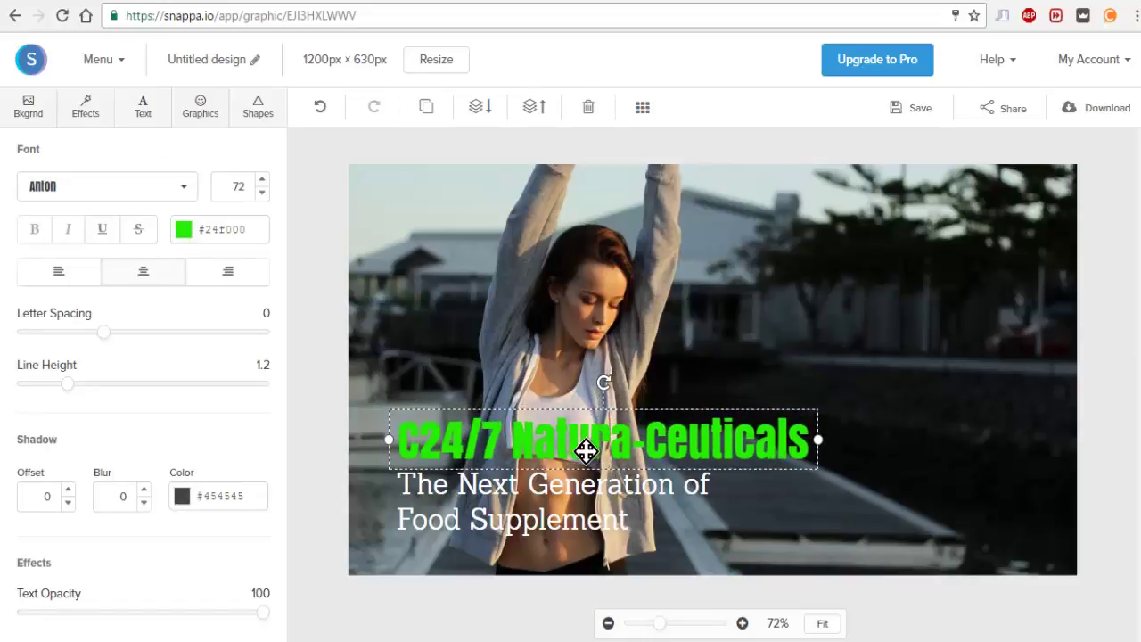
pyautogui.click(880, 293)
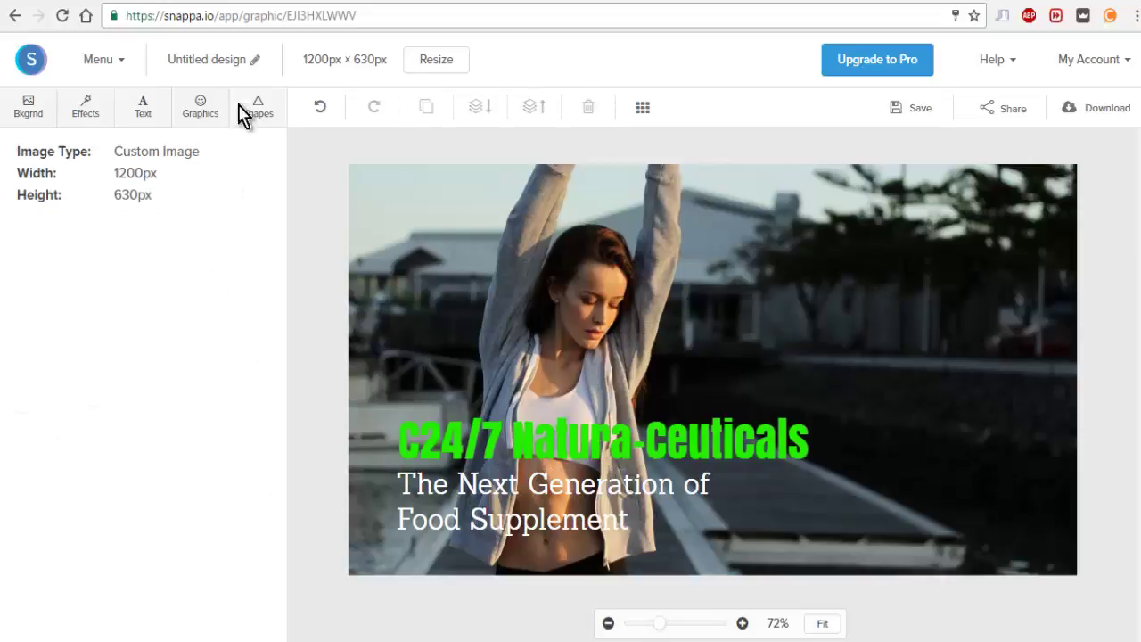
# Step: Add the uploaded C24/7 product box image without the grass background to the graphic
pyautogui.click(191, 120)
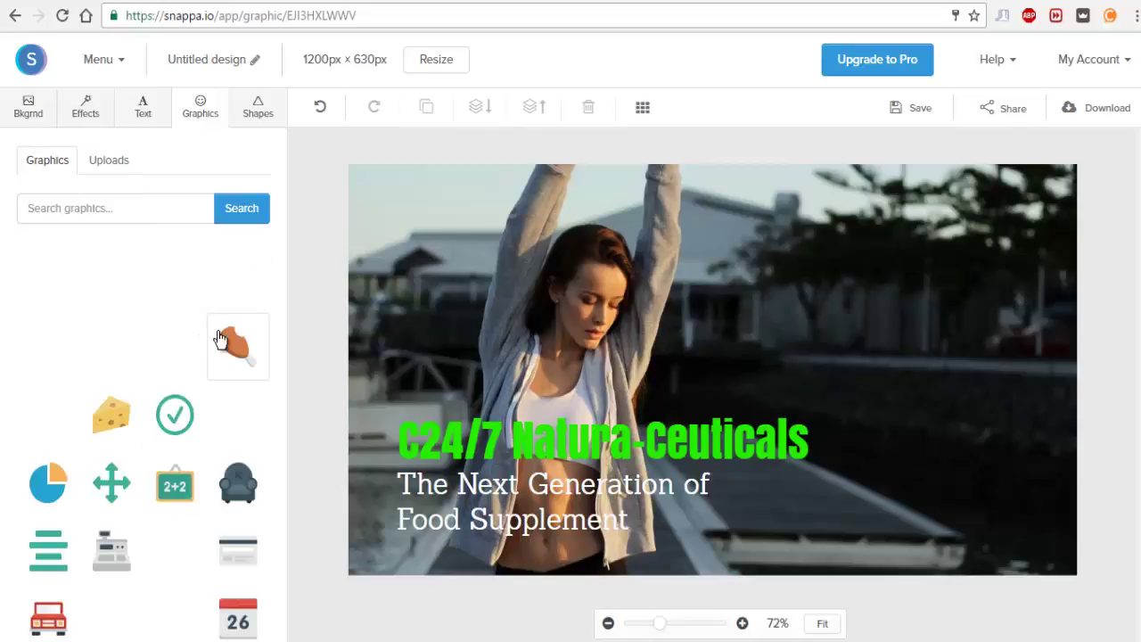
pyautogui.click(105, 161)
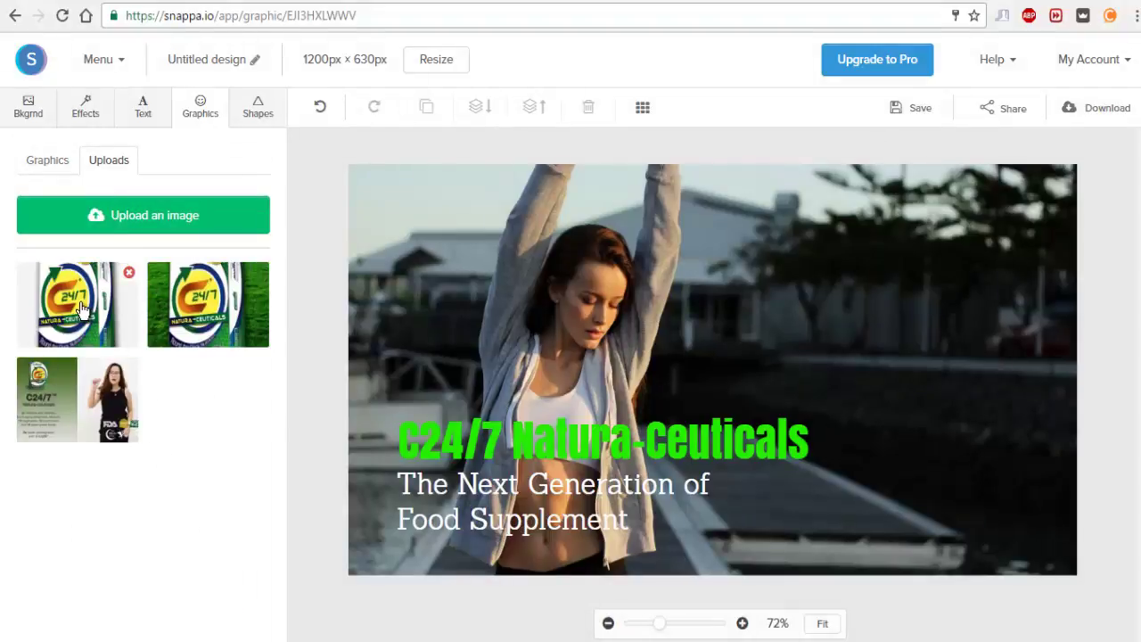
pyautogui.click(81, 308)
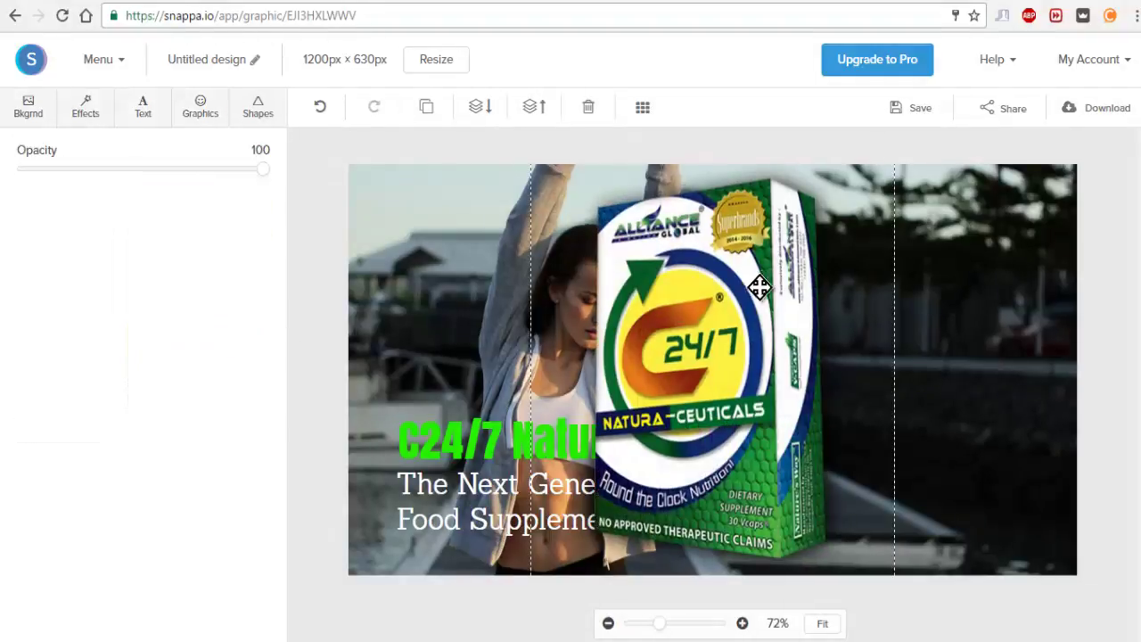
# Step: Scale down the product box and position it over the dark area of the photo, just beyond the heading's end
pyautogui.moveTo(759, 286); pyautogui.dragTo(756, 316)
pyautogui.moveTo(871, 214); pyautogui.dragTo(745, 358)
pyautogui.moveTo(677, 491); pyautogui.dragTo(990, 395)
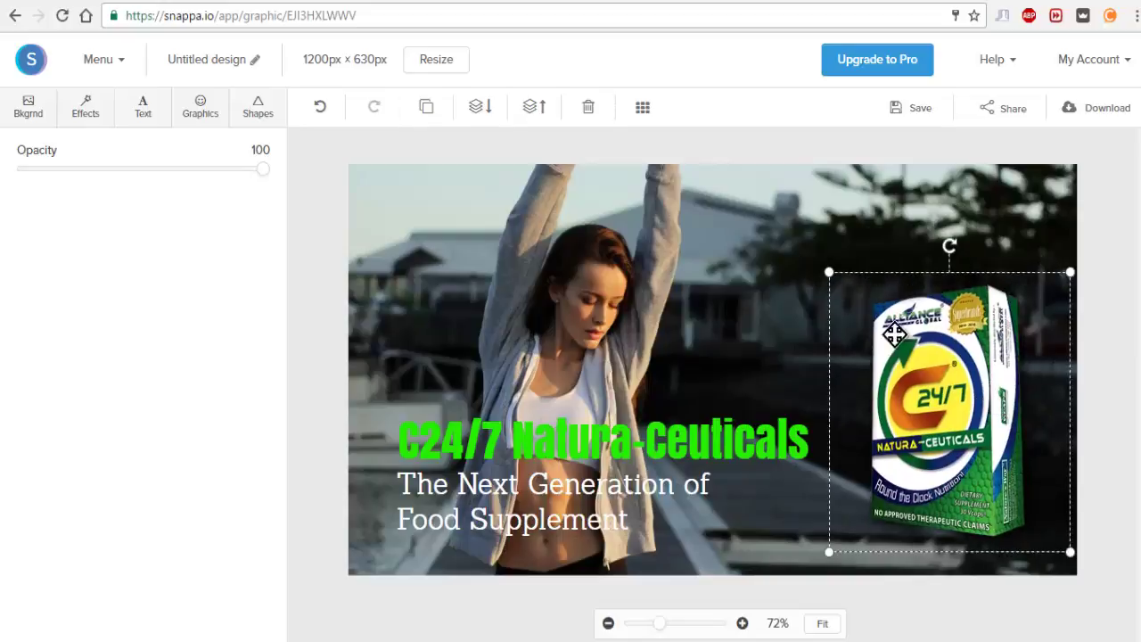
pyautogui.moveTo(830, 273); pyautogui.dragTo(744, 203)
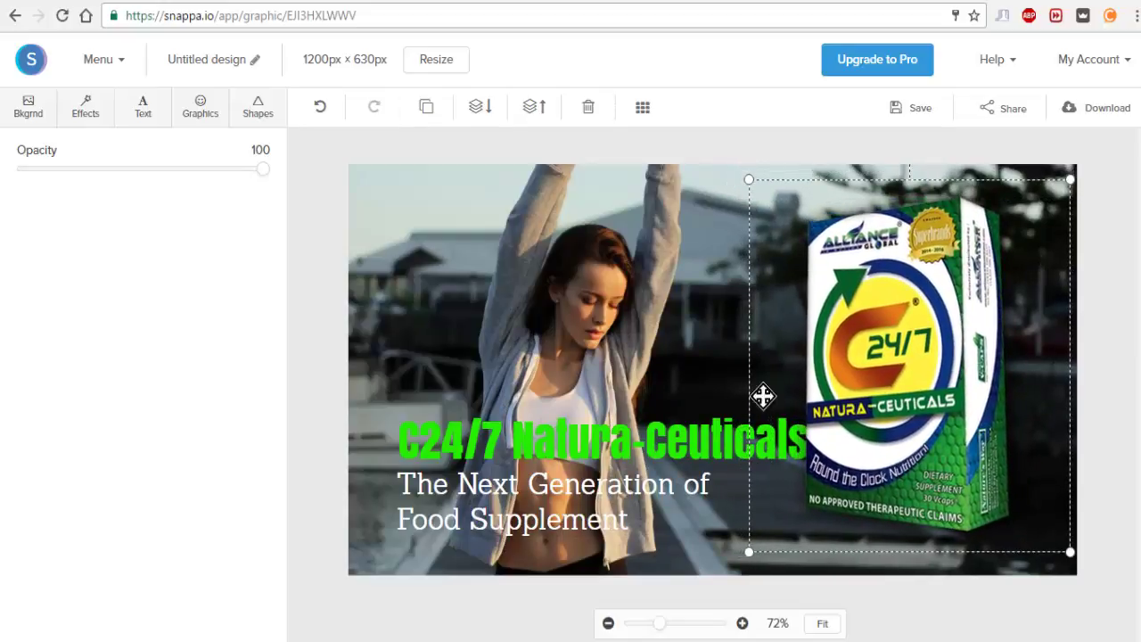
pyautogui.moveTo(866, 442); pyautogui.dragTo(892, 441)
pyautogui.click(316, 308)
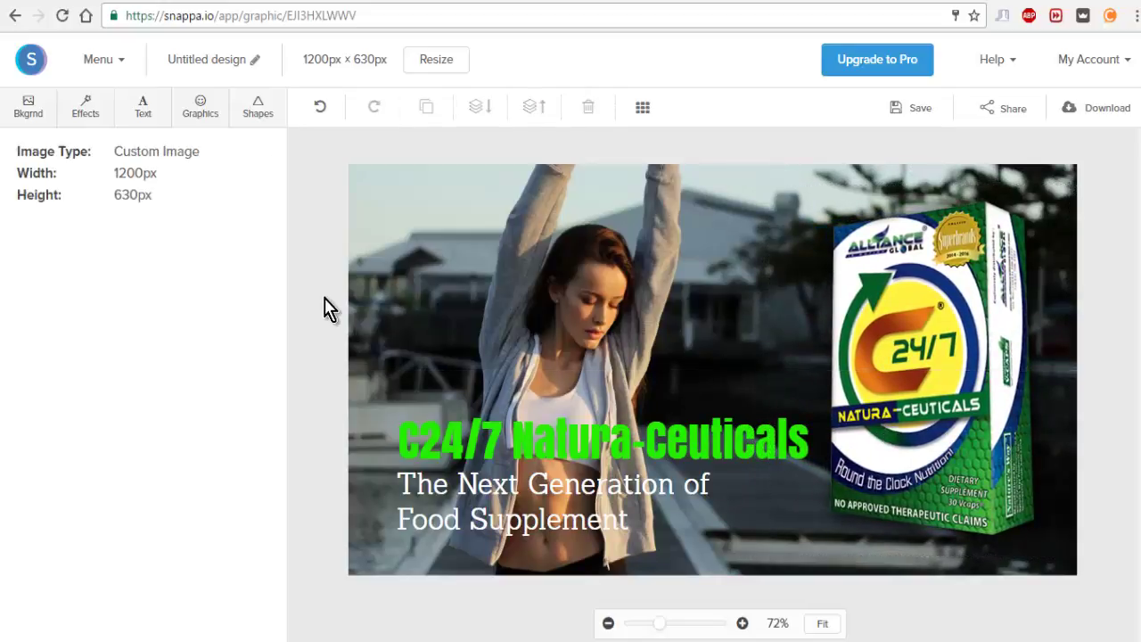
pyautogui.moveTo(891, 387); pyautogui.dragTo(884, 386)
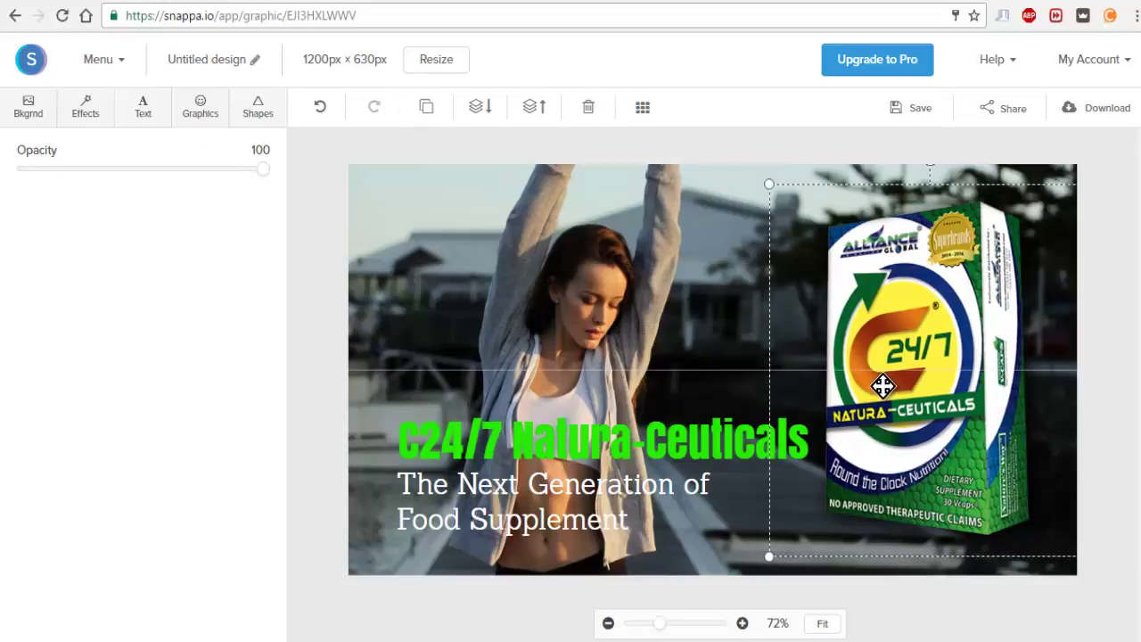
pyautogui.click(339, 356)
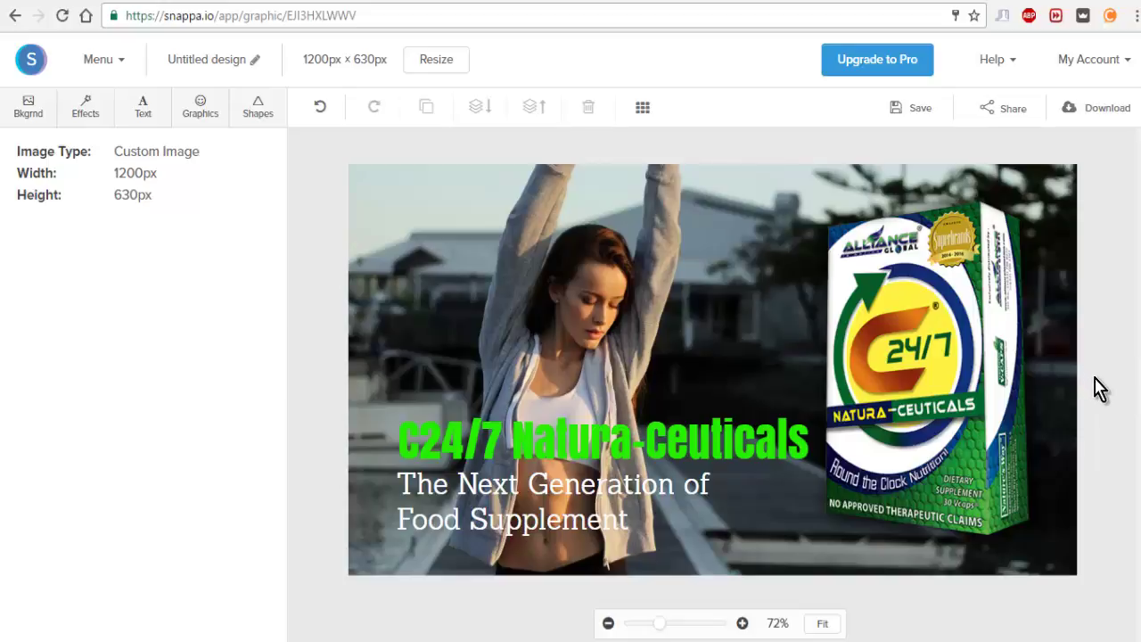
# Step: Download the graphic as a web optimized JPG named "BLOG POST IMAGES C247" in the nutritional-support folder
pyautogui.click(1081, 117)
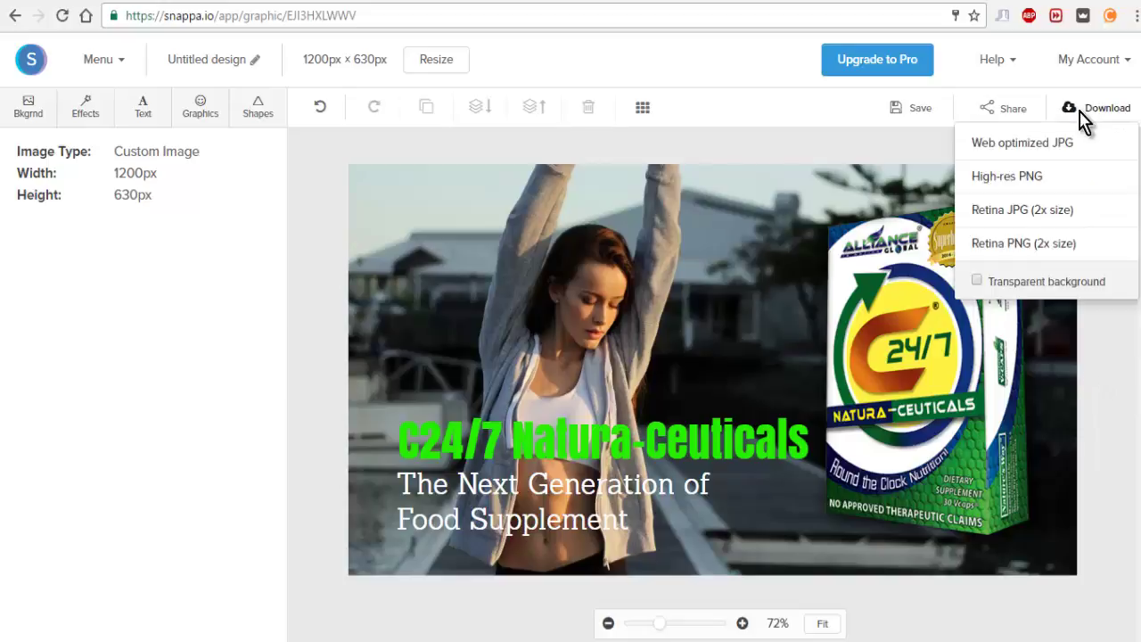
pyautogui.click(1000, 152)
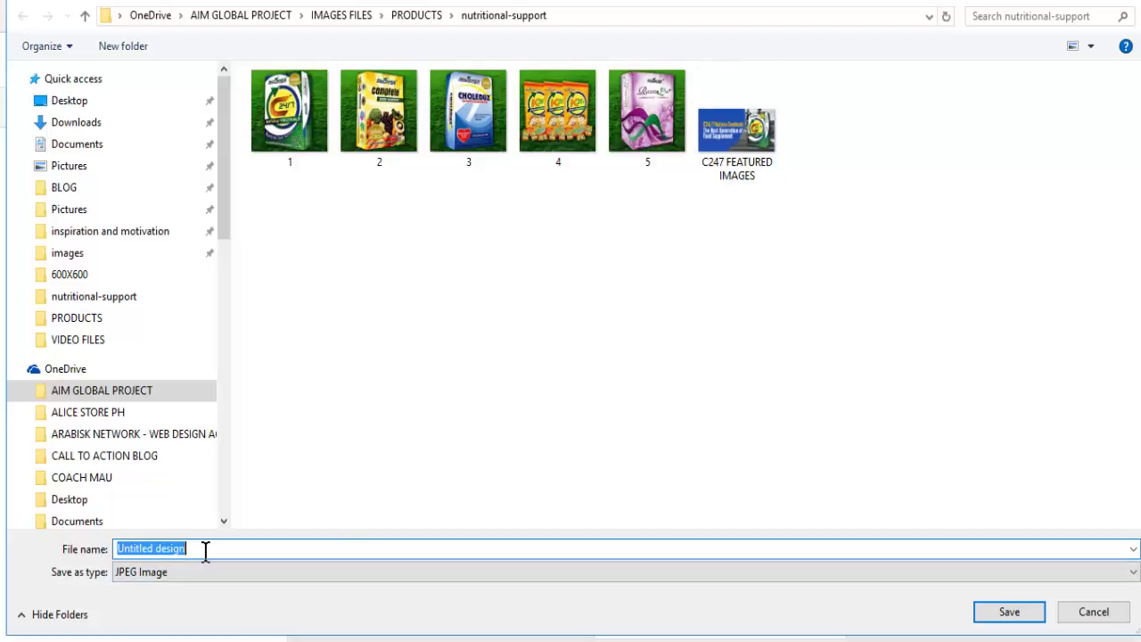
pyautogui.write('BLOG POST IMAGES C247')
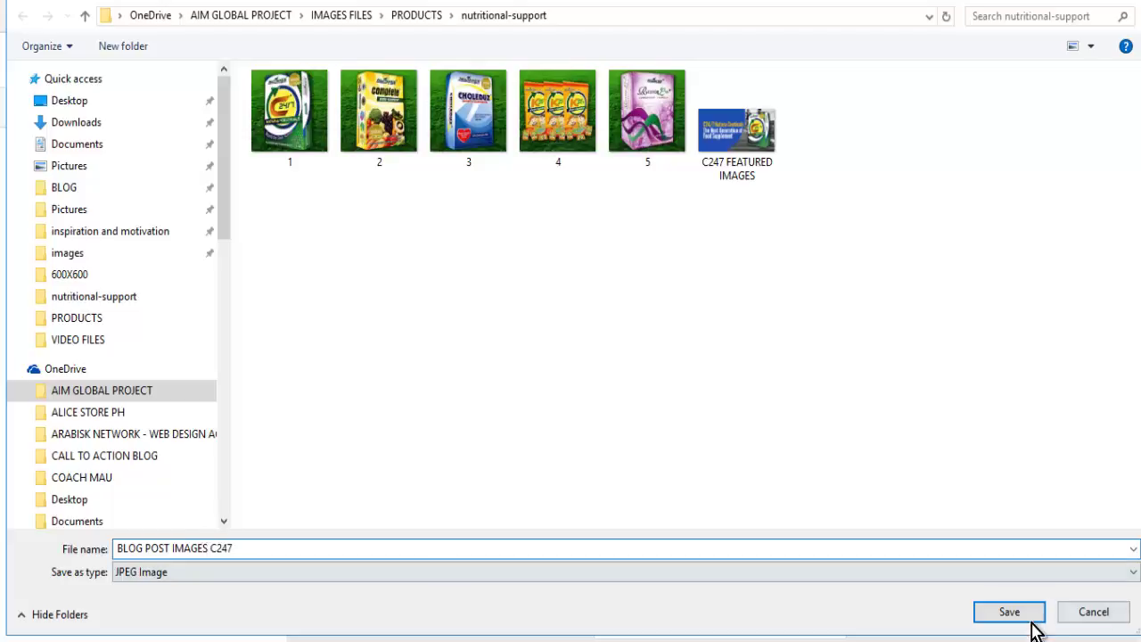
pyautogui.click(1009, 612)
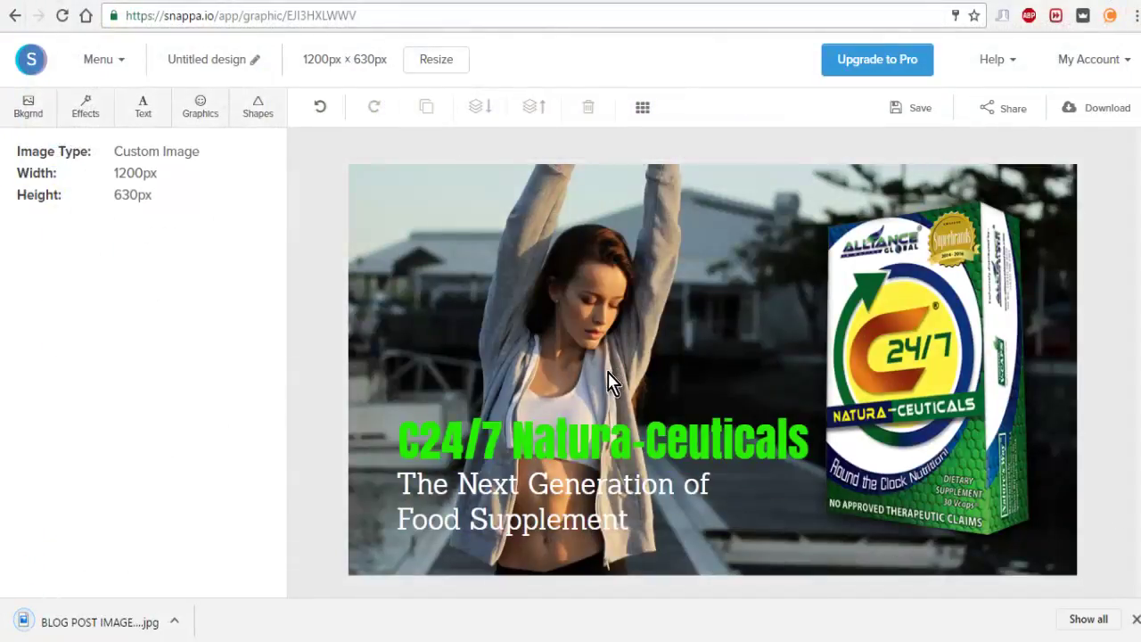
# Step: Switch to the WordPress post and upload "BLOG POST IMAGES C247" as its featured image choice, showing the remaining attachment detail fields
pyautogui.click(118, 4)
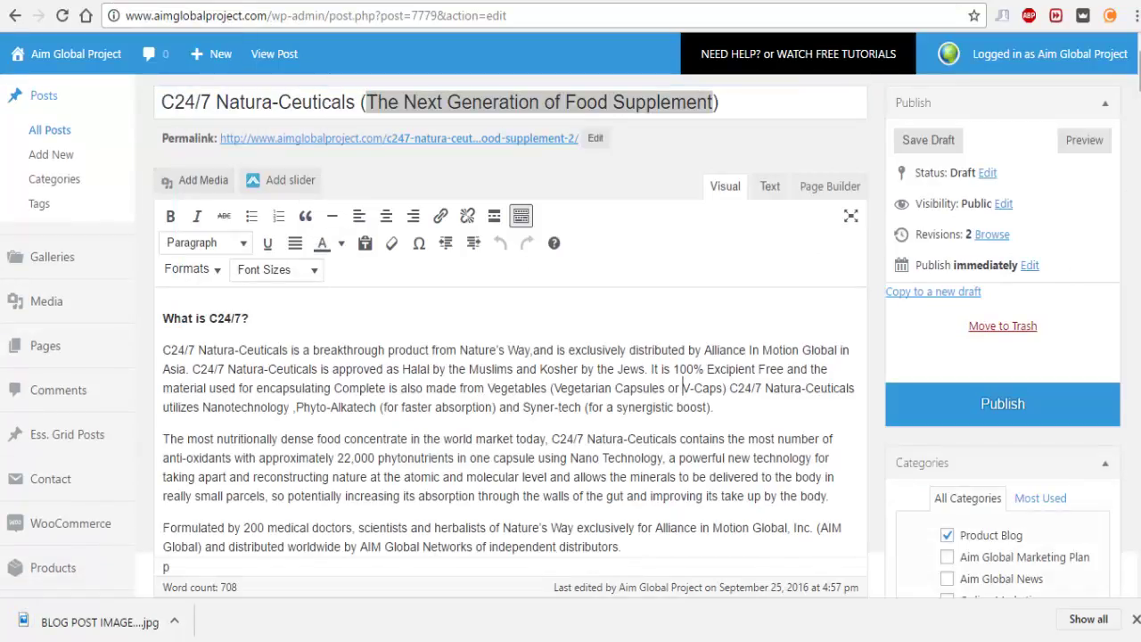
pyautogui.scroll(-10, 682, 388)
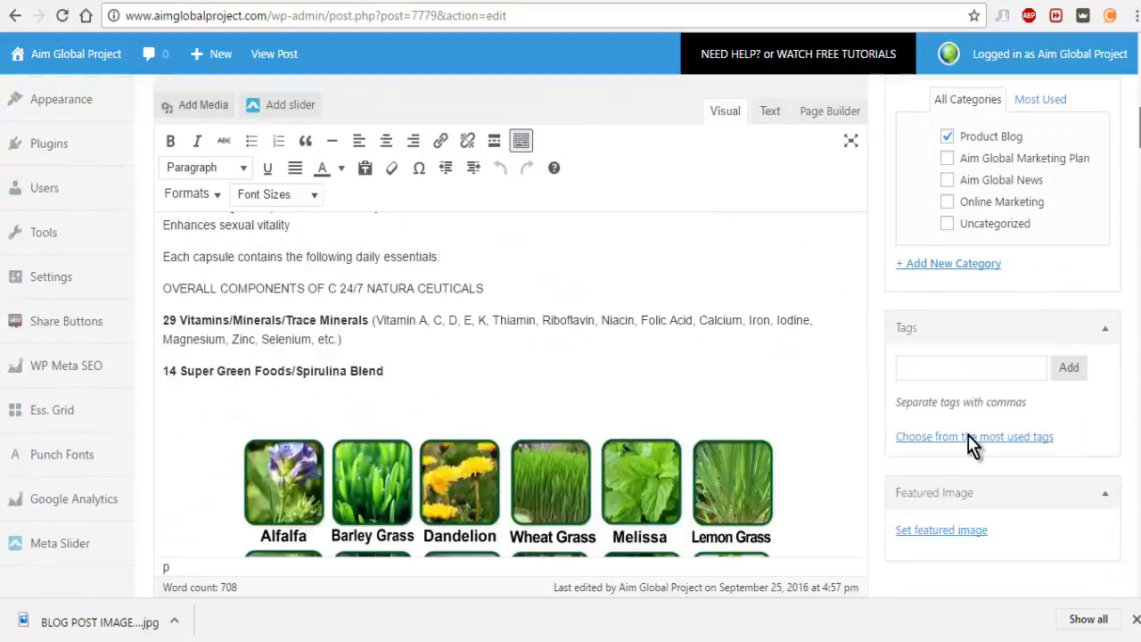
pyautogui.scroll(-5, 972, 445)
pyautogui.click(943, 535)
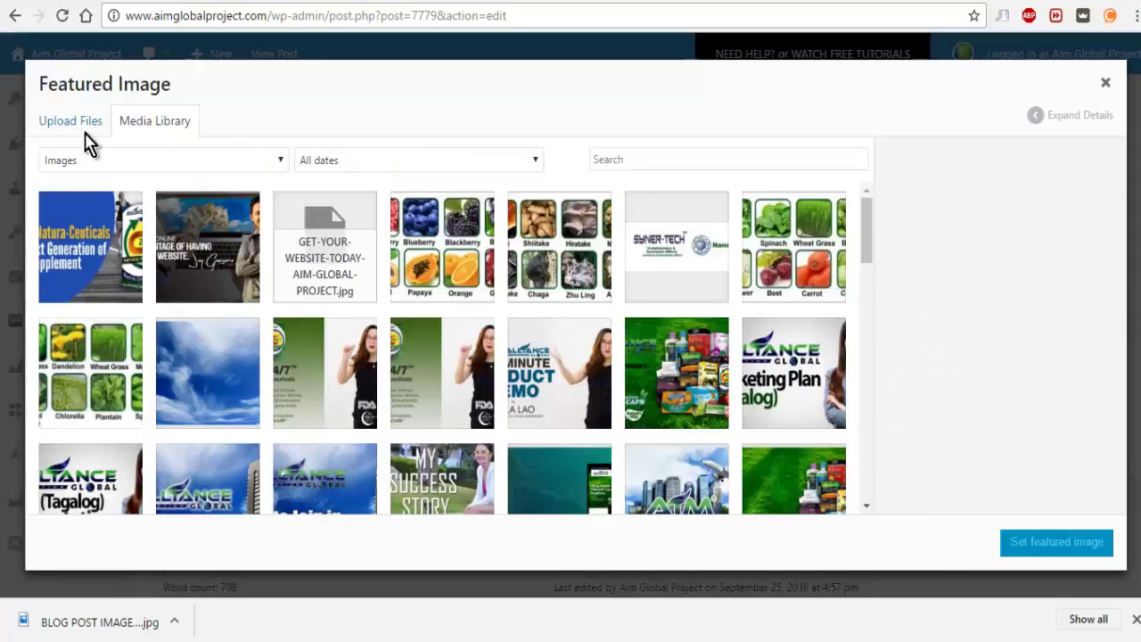
pyautogui.click(65, 129)
pyautogui.click(571, 357)
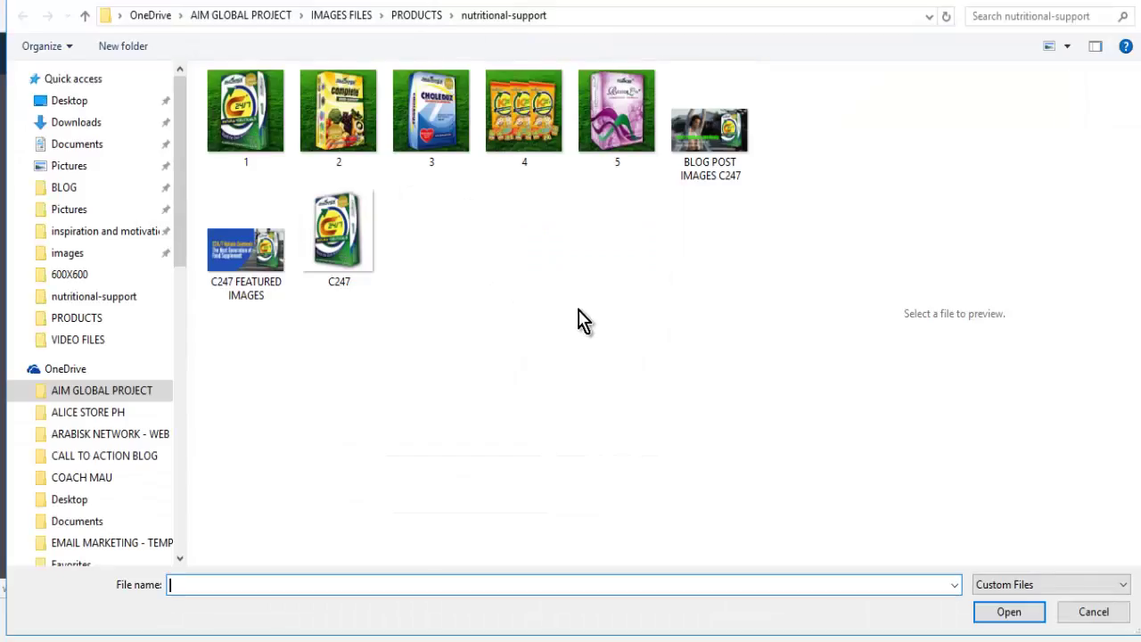
pyautogui.click(730, 171)
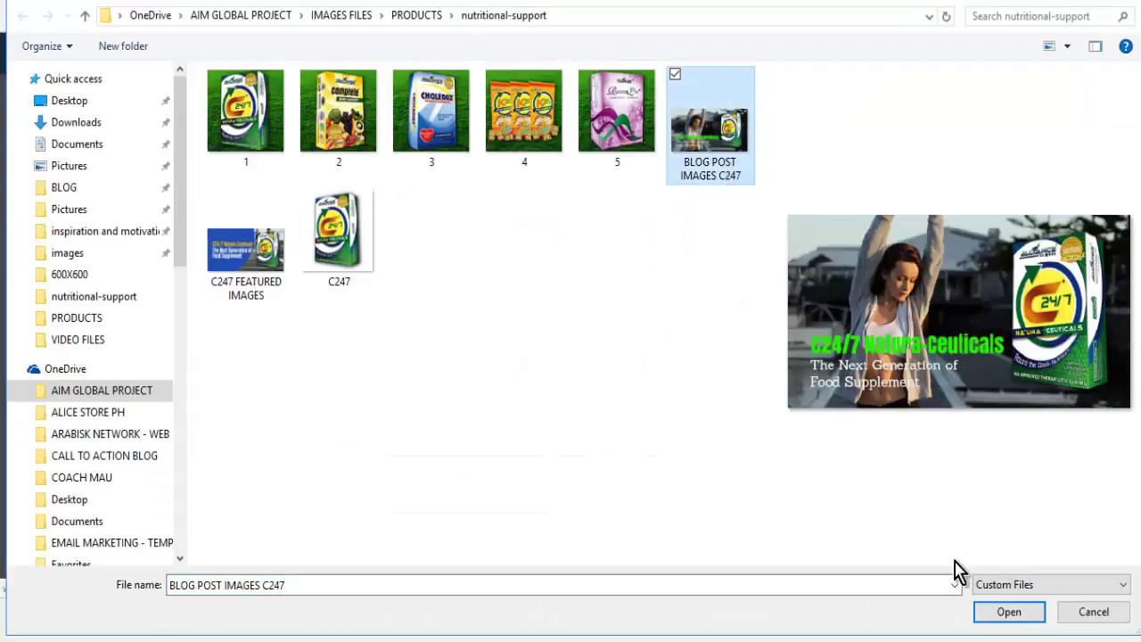
pyautogui.click(1006, 613)
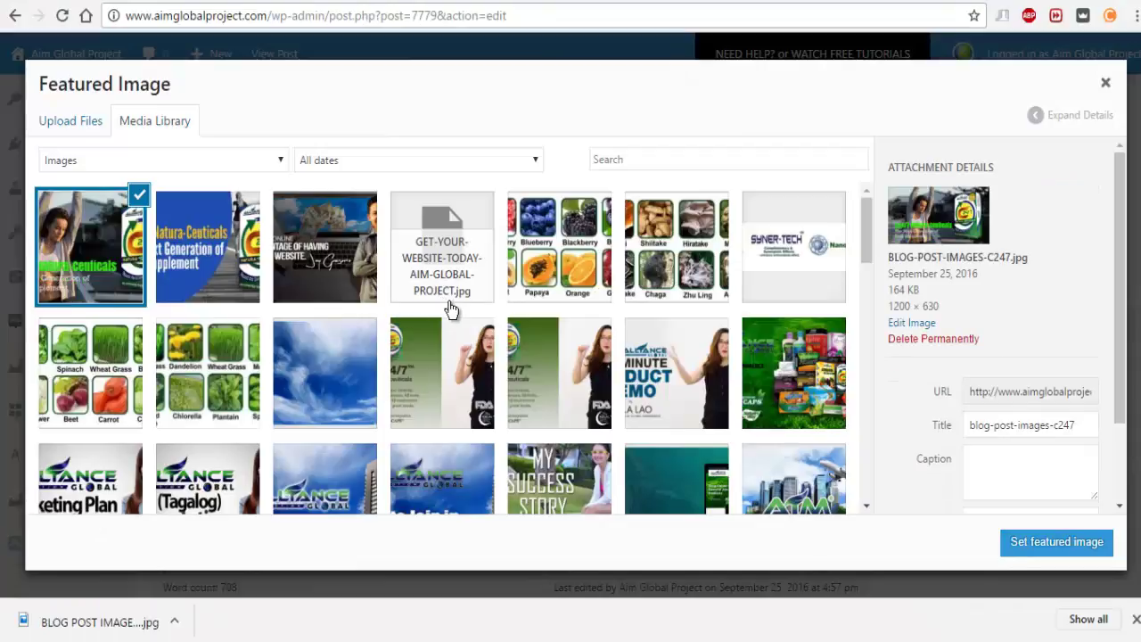
pyautogui.moveTo(1112, 390); pyautogui.dragTo(1114, 454)
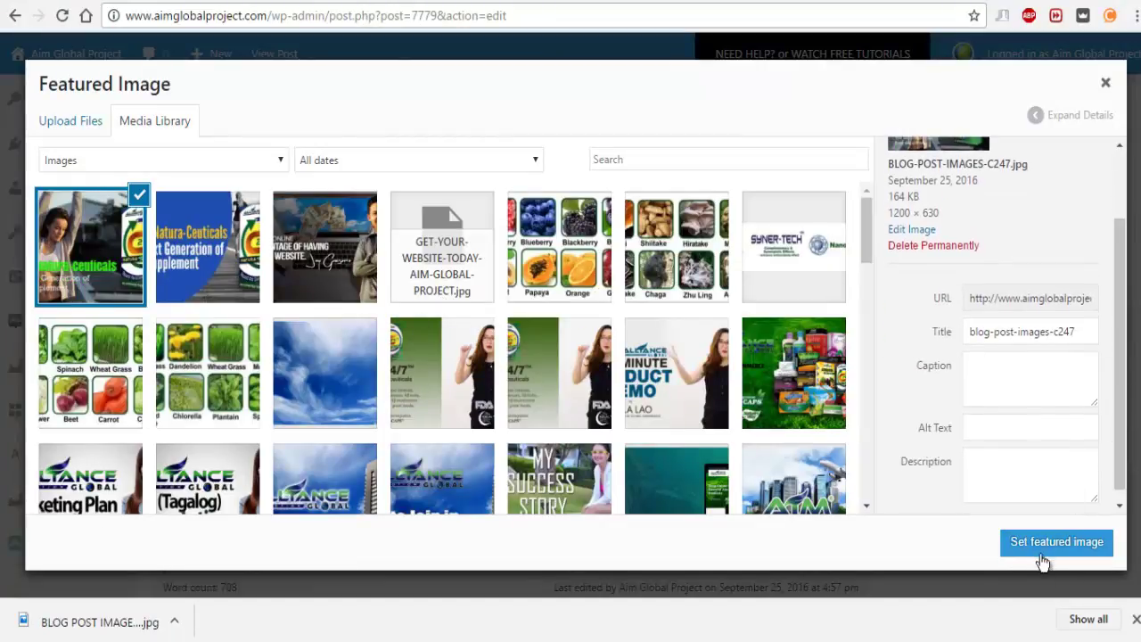
# Step: Set the uploaded BLOG-POST-IMAGES-C247.jpg as the post's featured image and look over the content in the editor
pyautogui.click(1048, 547)
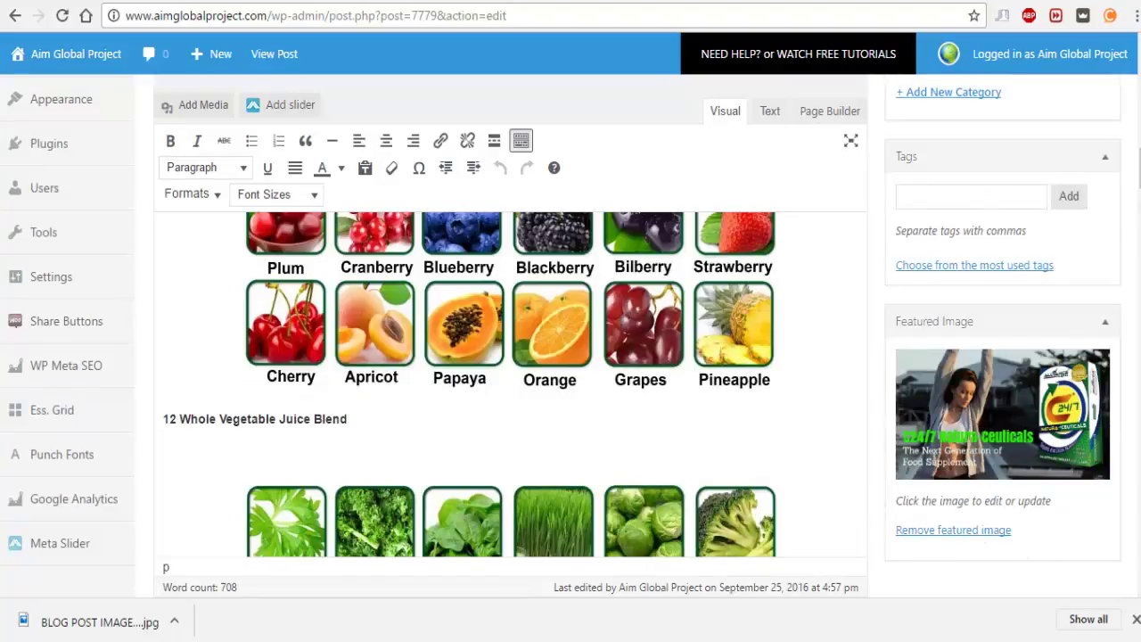
pyautogui.scroll(-5, 514, 383)
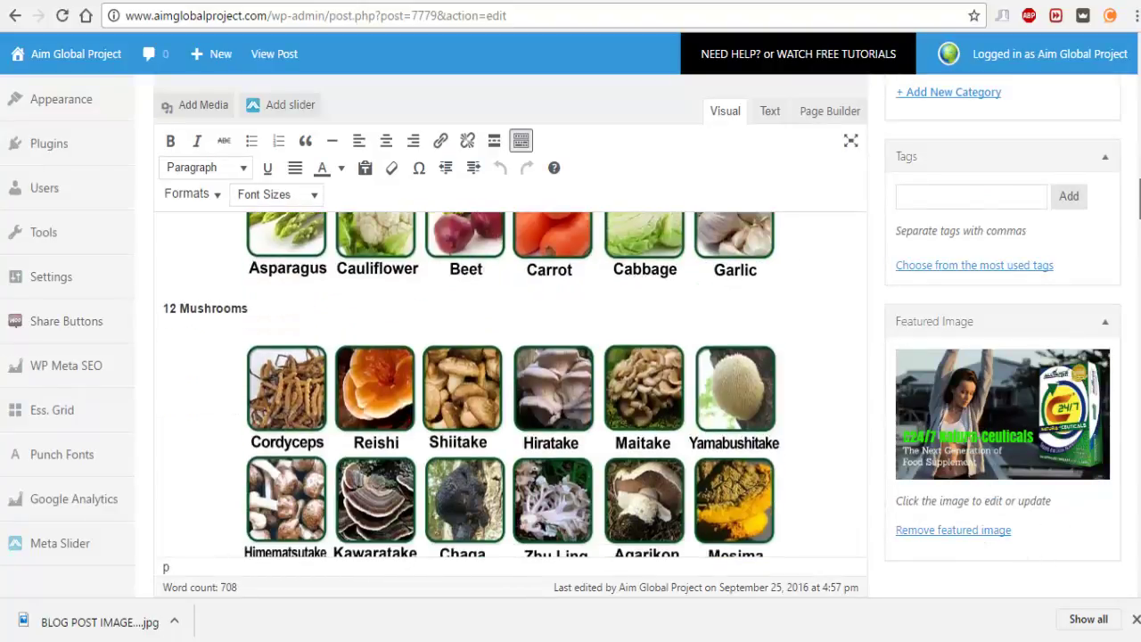
pyautogui.scroll(-5, 514, 384)
pyautogui.scroll(15, 1010, 326)
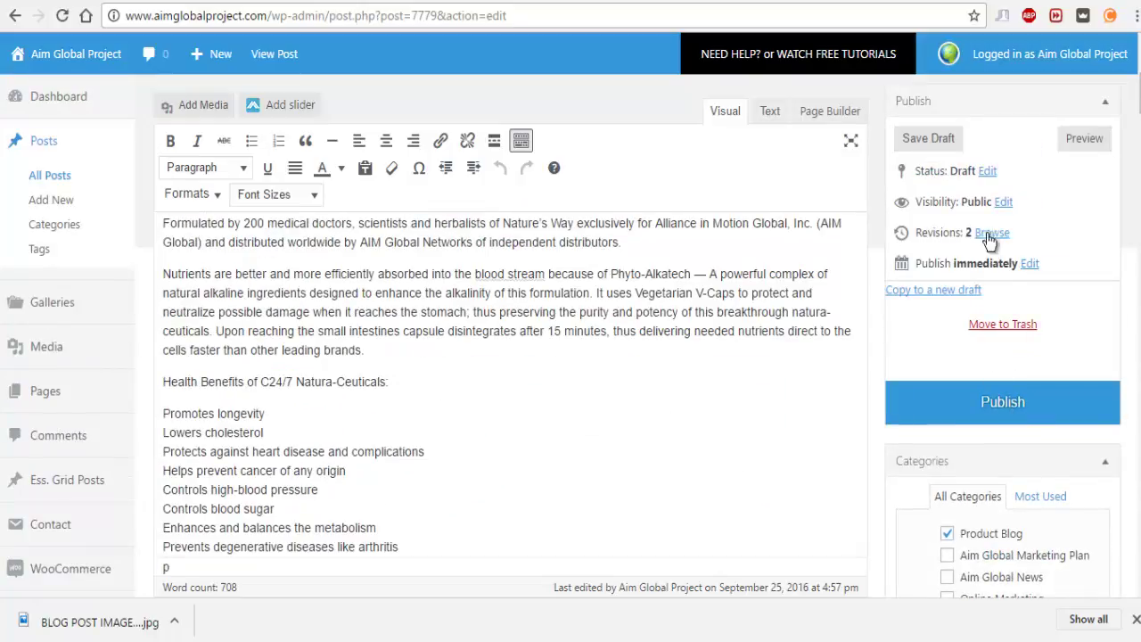
# Step: Preview the draft post and check its featured image, article text, ingredient pictures, health condition list and closing P.S. line
pyautogui.click(1093, 150)
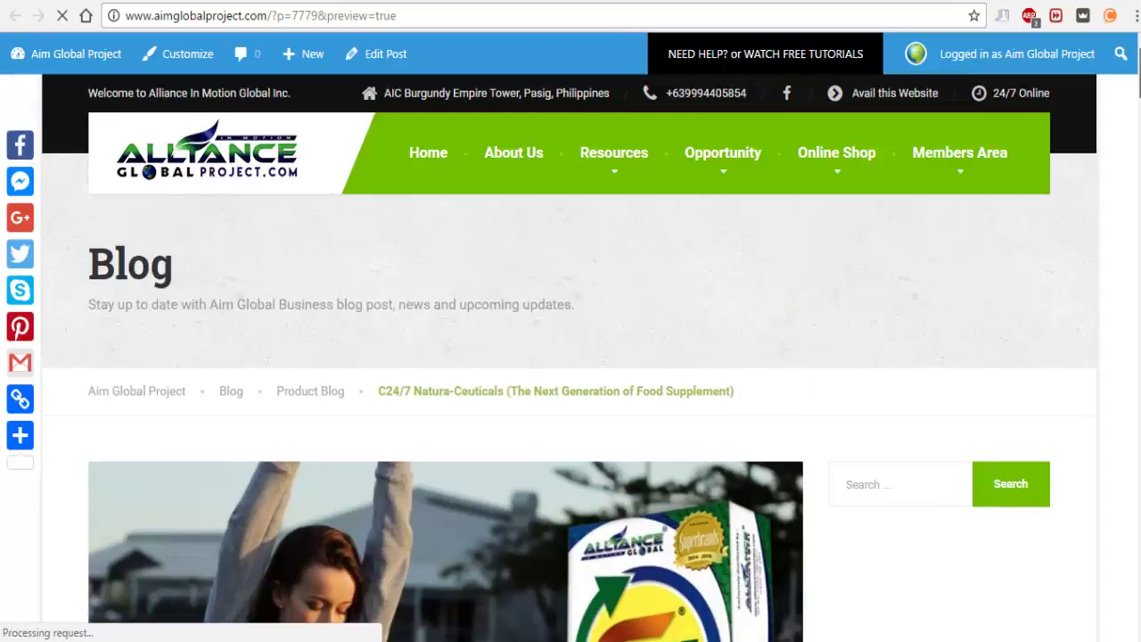
pyautogui.scroll(-6, 535, 393)
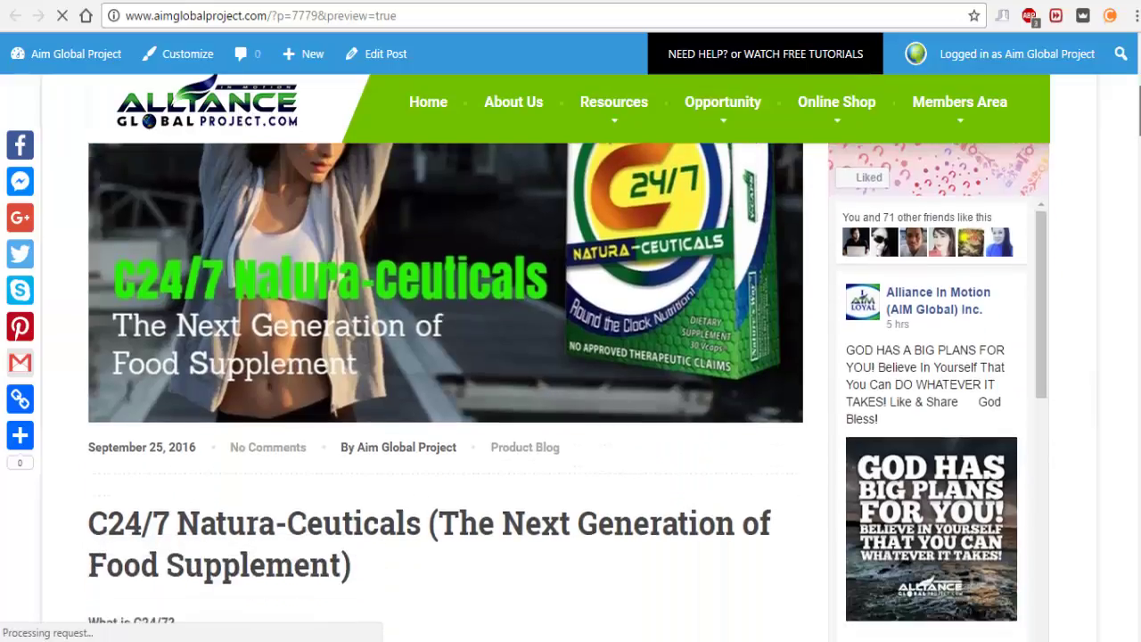
pyautogui.scroll(-6, 283, 268)
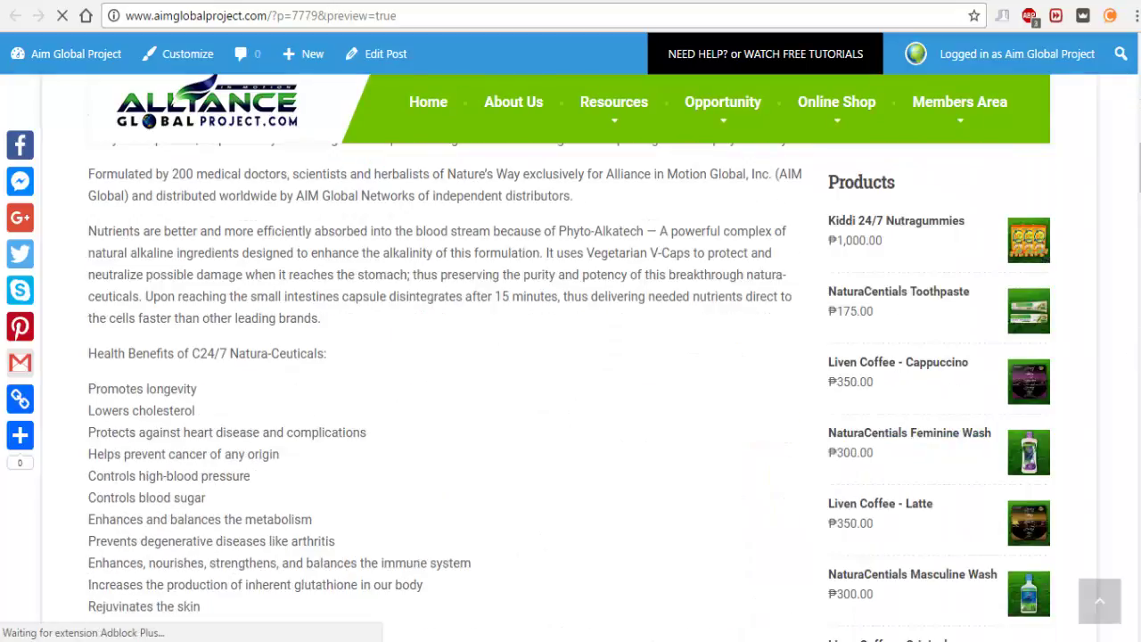
pyautogui.scroll(-5, 570, 392)
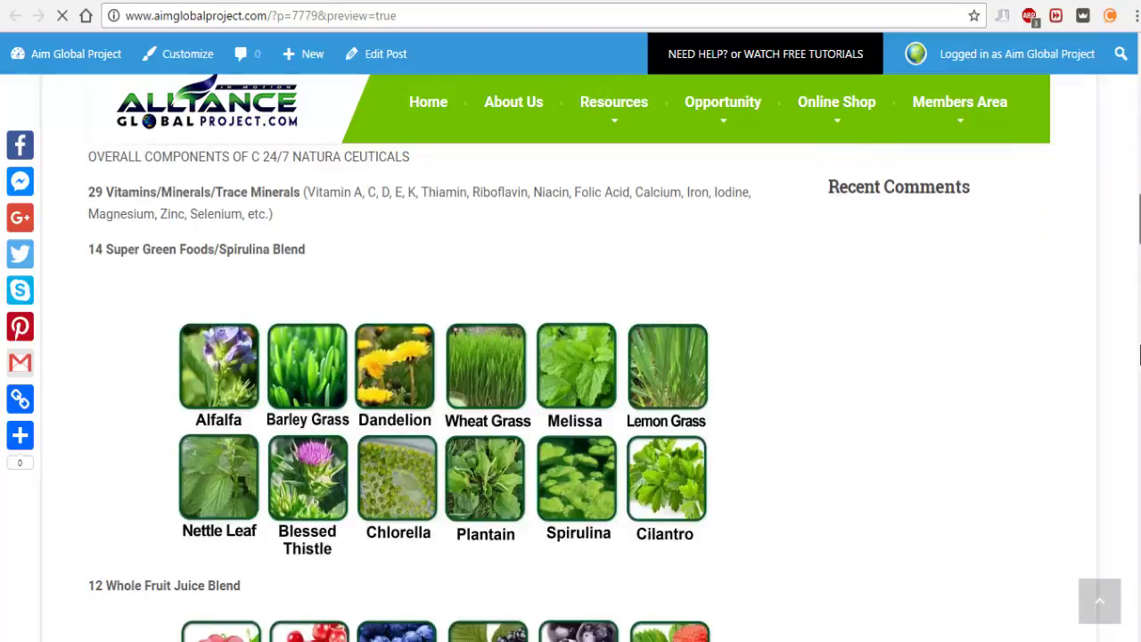
pyautogui.scroll(-8, 401, 356)
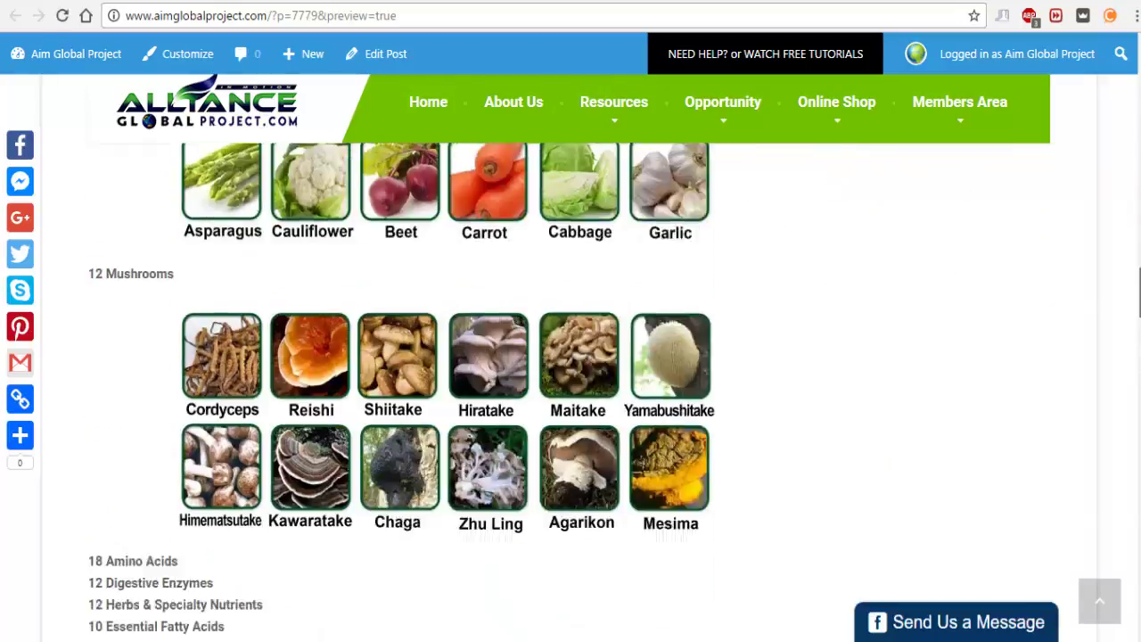
pyautogui.scroll(-20, 571, 392)
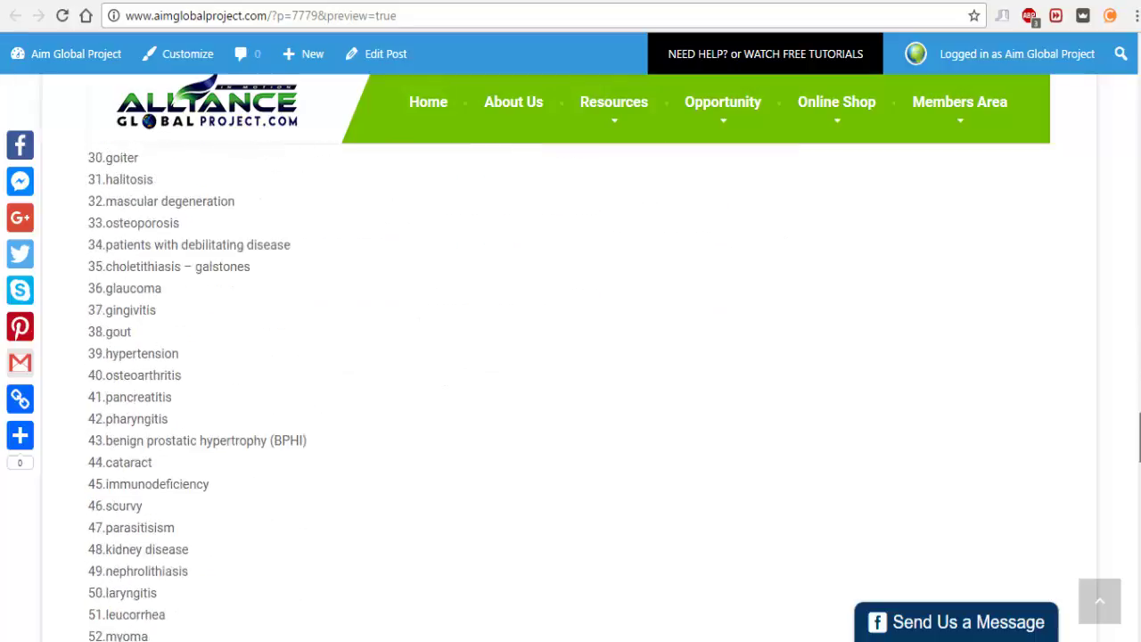
pyautogui.scroll(-16, 570, 392)
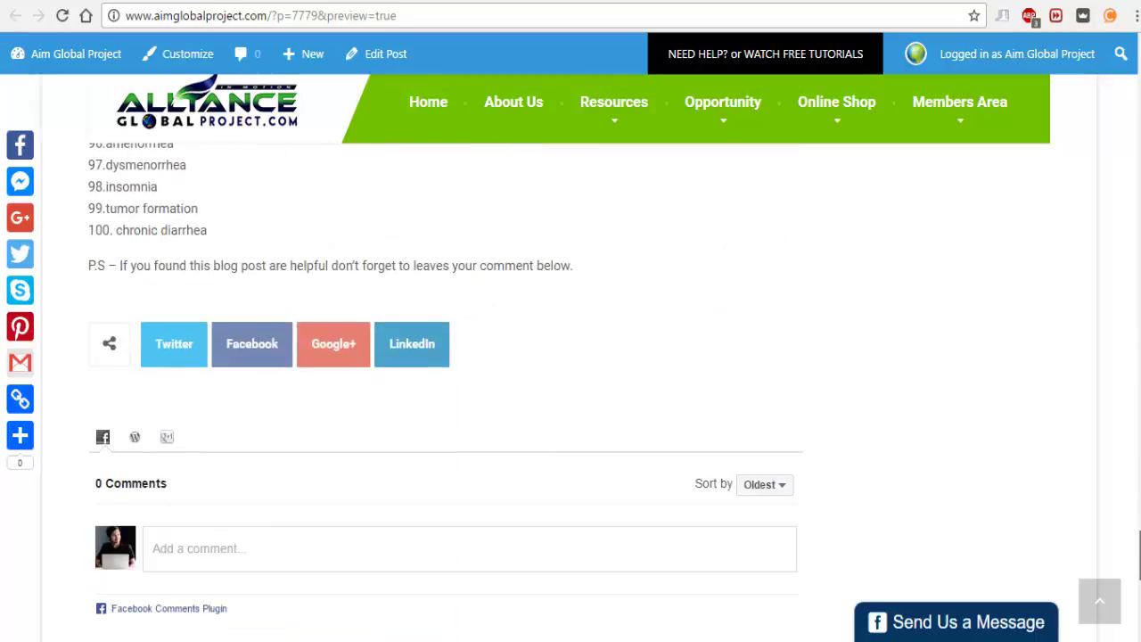
pyautogui.scroll(3, 1060, 522)
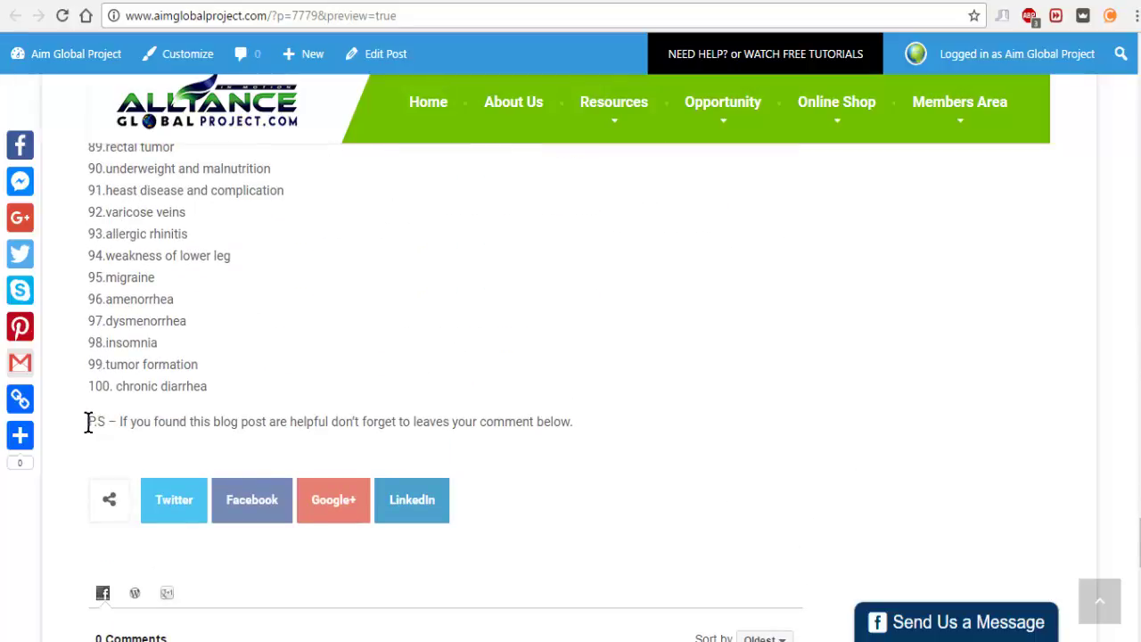
pyautogui.moveTo(89, 422); pyautogui.dragTo(636, 436)
pyautogui.click(638, 437)
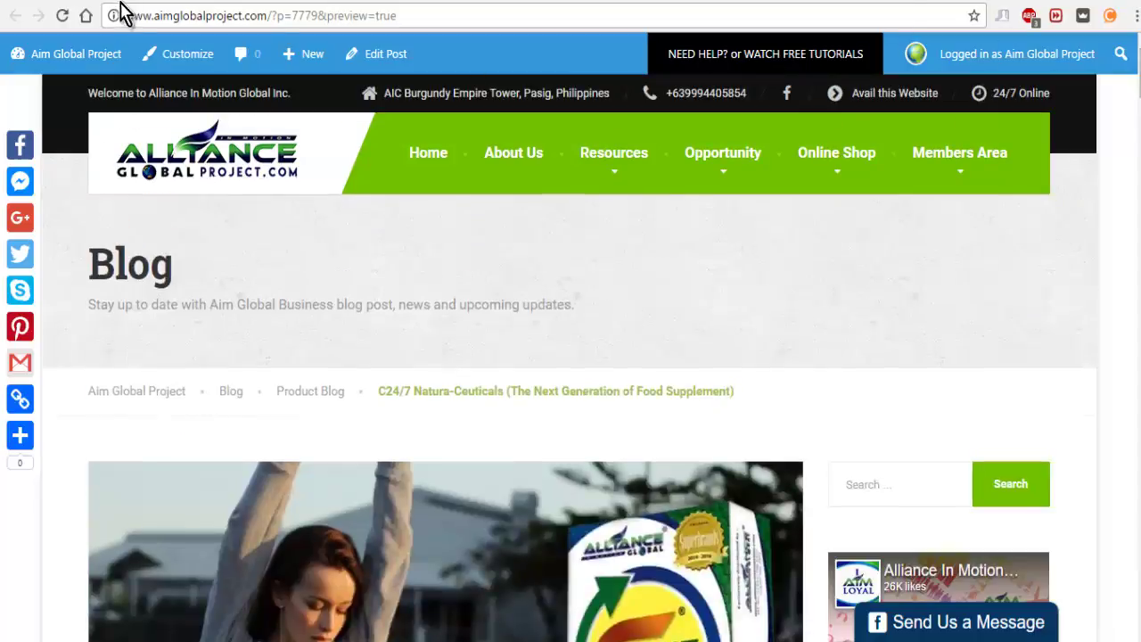
# Step: Return from the preview to the post editor and publish the C24/7 Natura-Ceuticals post
pyautogui.hotkey('alt', 'Left')
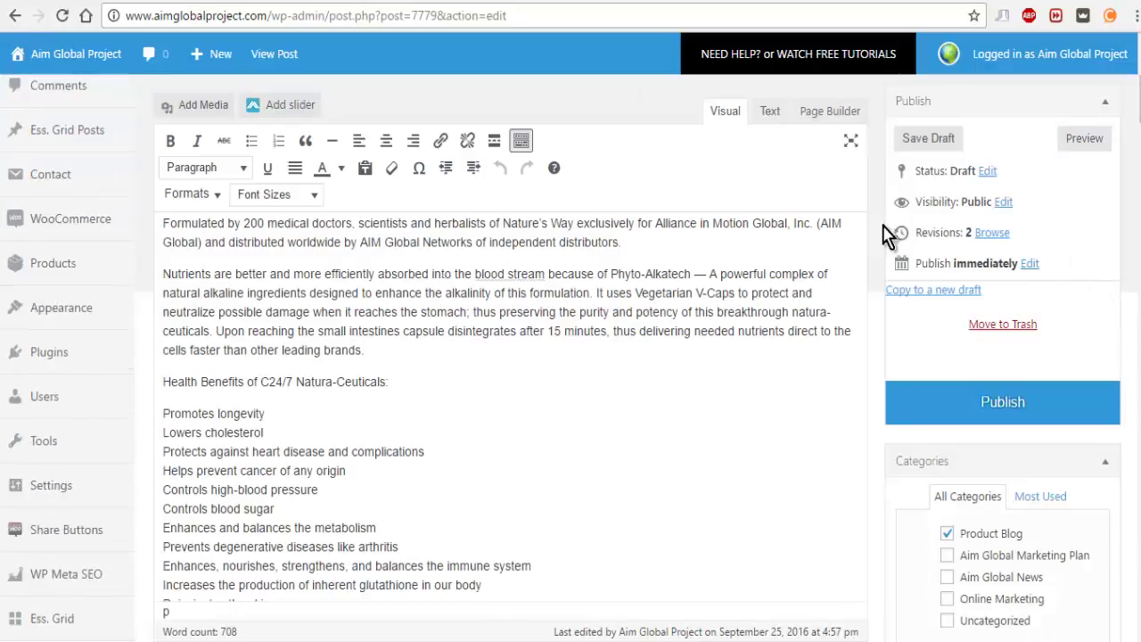
pyautogui.click(1021, 414)
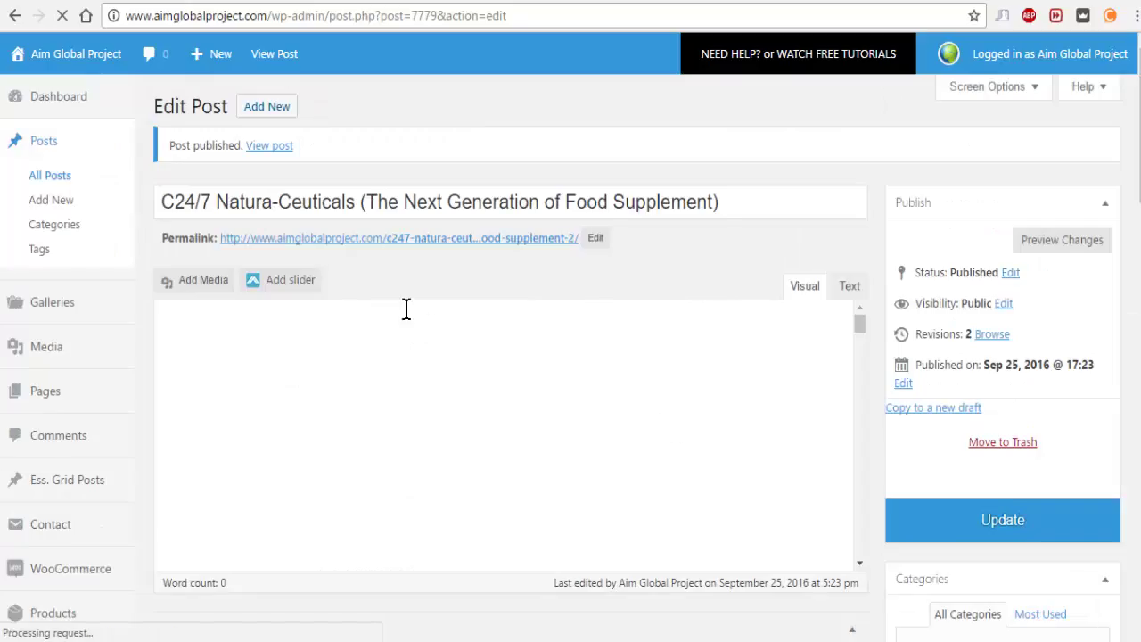
# Step: Open the published post on the site and check its opening text and featured image
pyautogui.click(269, 147)
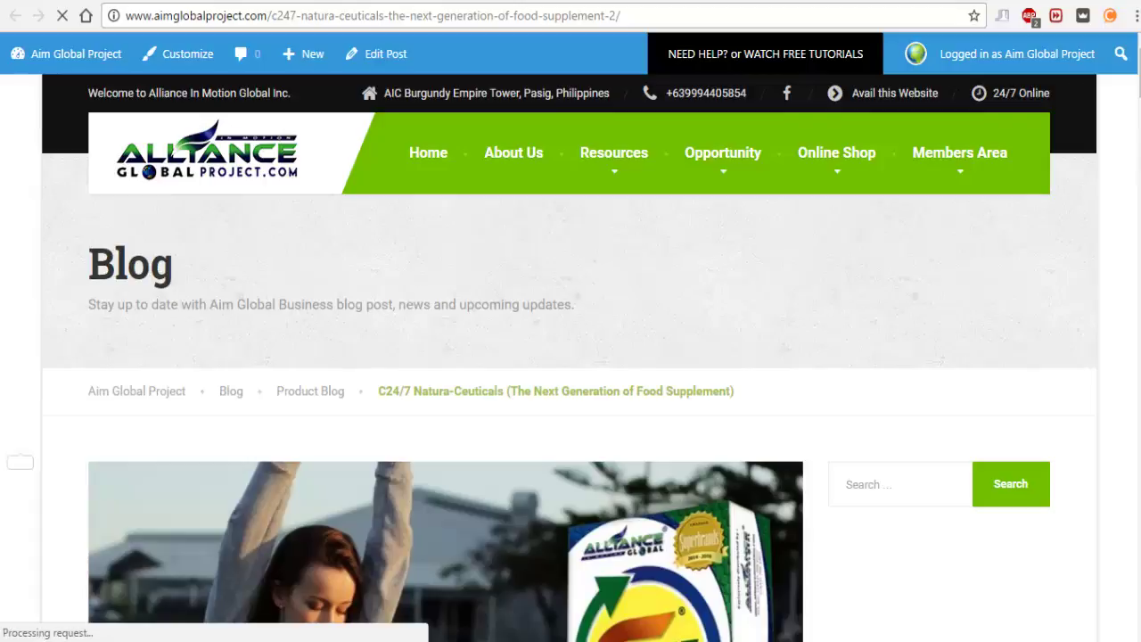
pyautogui.scroll(-3, 571, 356)
pyautogui.scroll(-5, 791, 164)
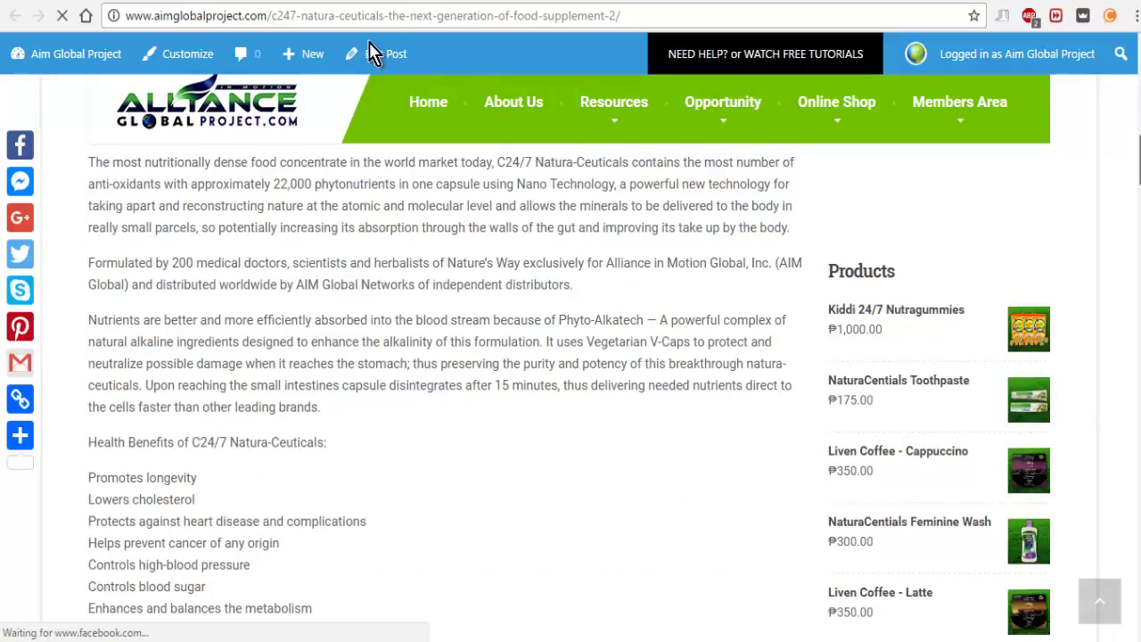
pyautogui.scroll(10, 387, 86)
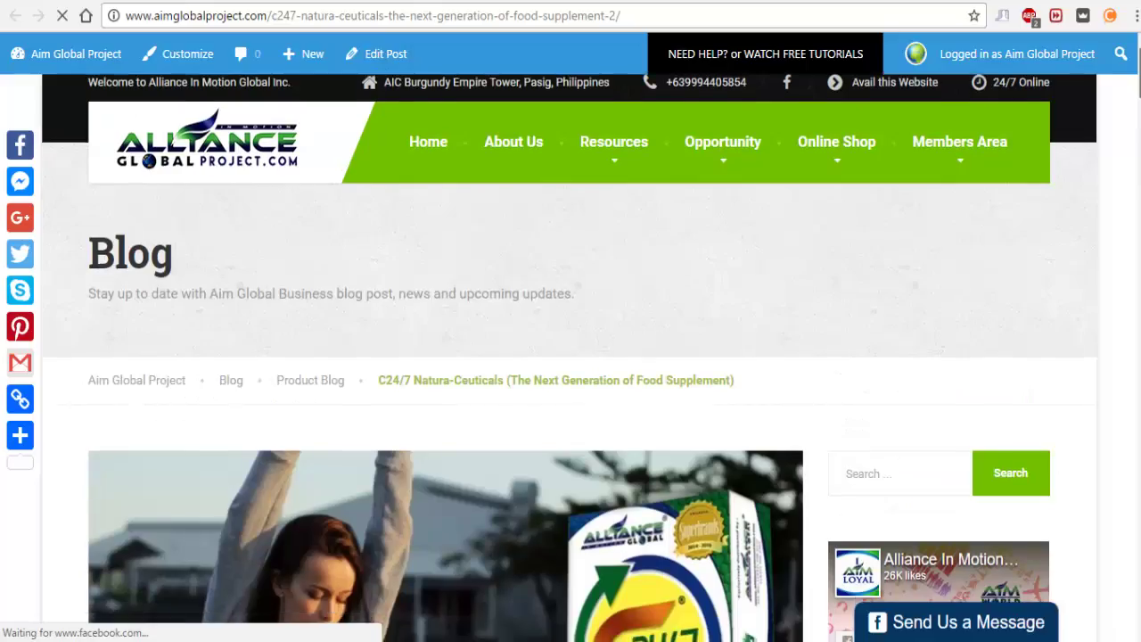
pyautogui.scroll(-2, 387, 86)
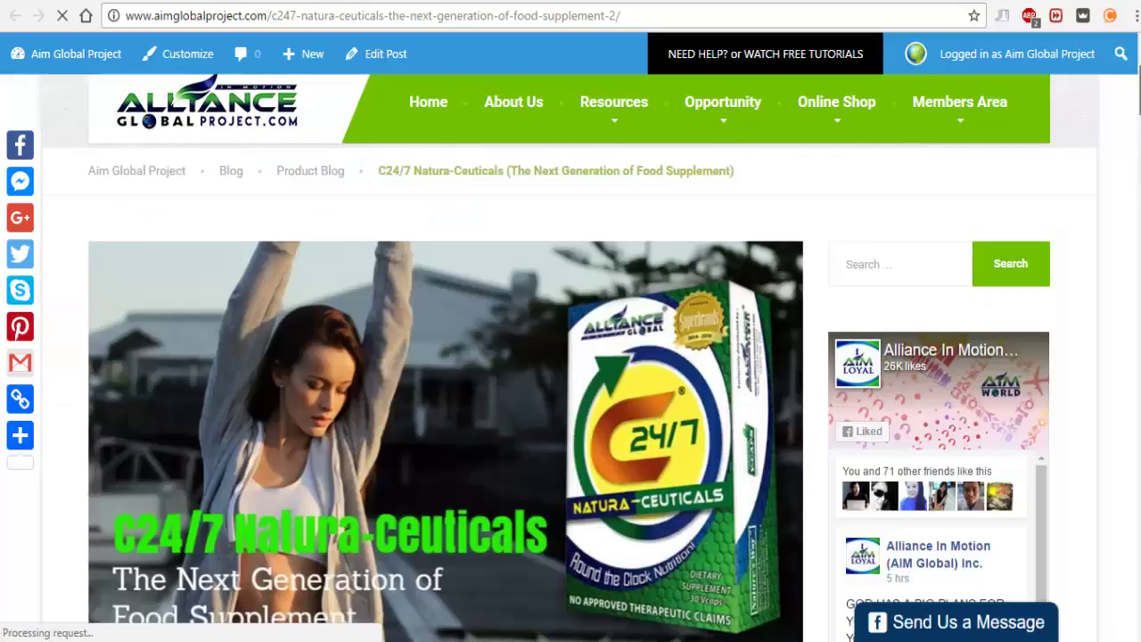
pyautogui.scroll(-1, 571, 383)
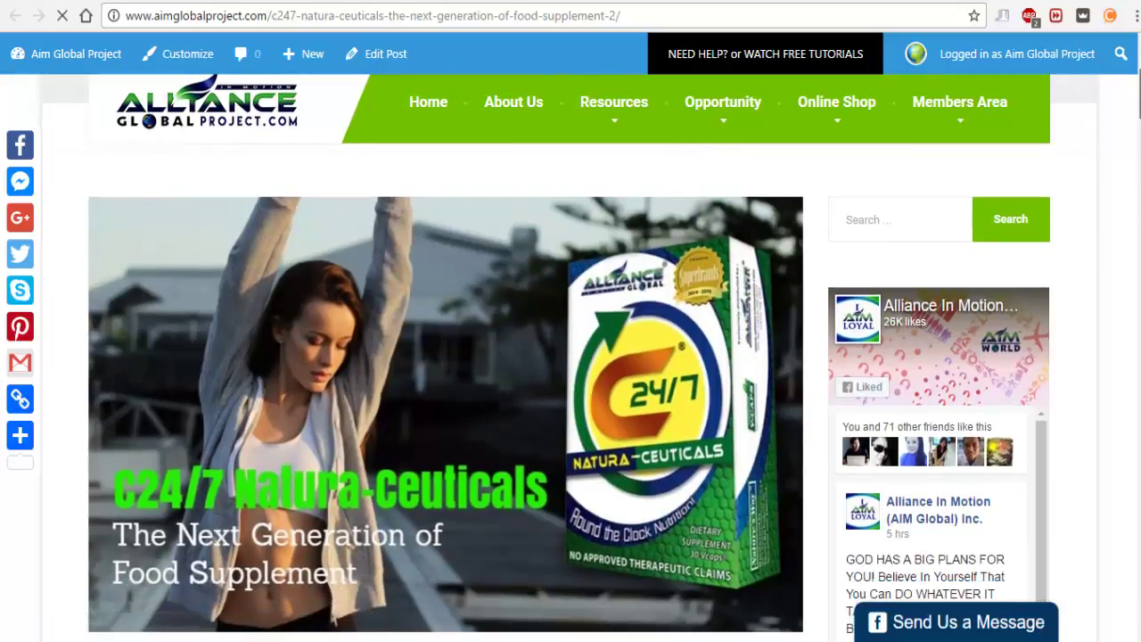